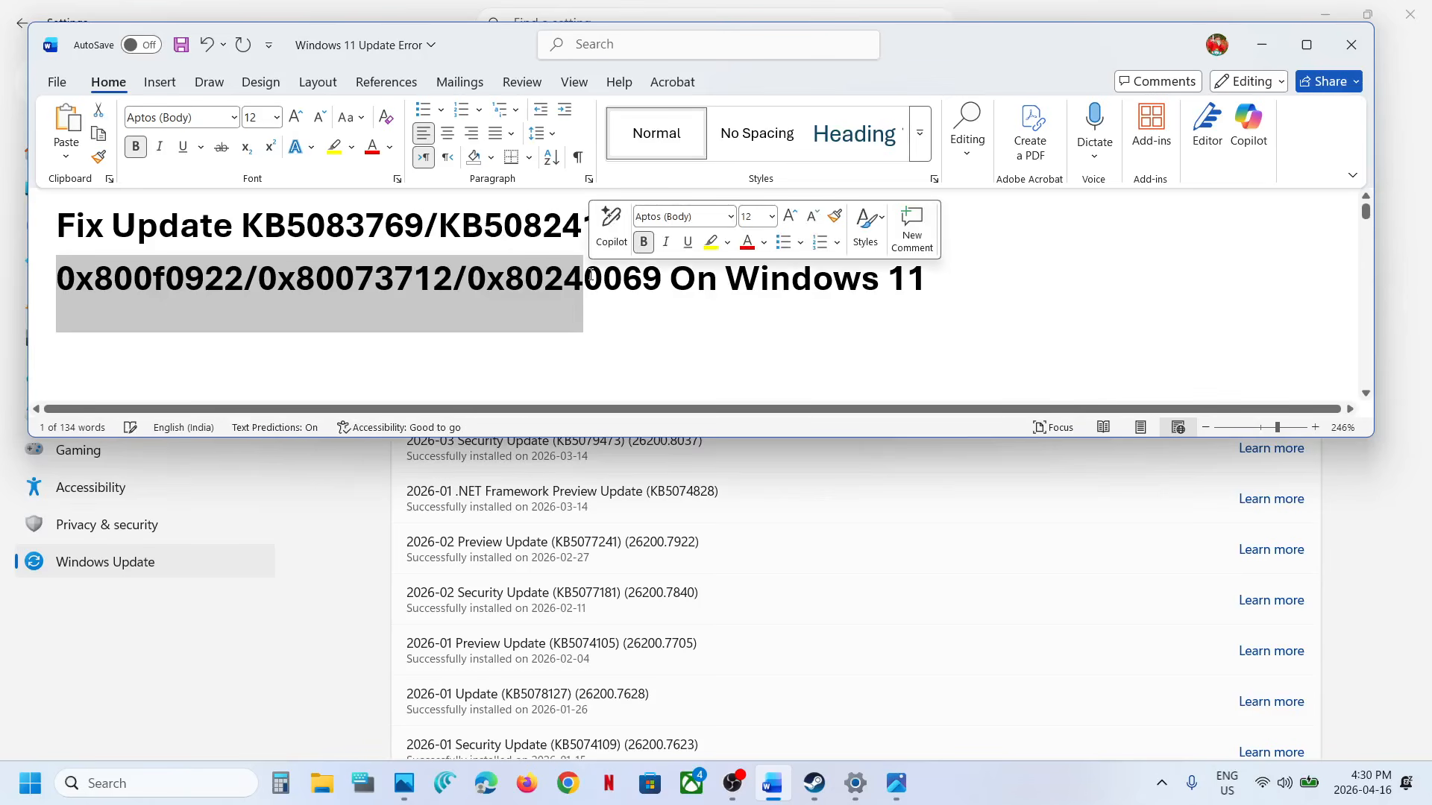
Step: Minimise the Word notes, return to the main Windows Update page in Settings, and pause updates for 1 week before resuming them
{"action": "left_click", "coordinate": [543, 279]}
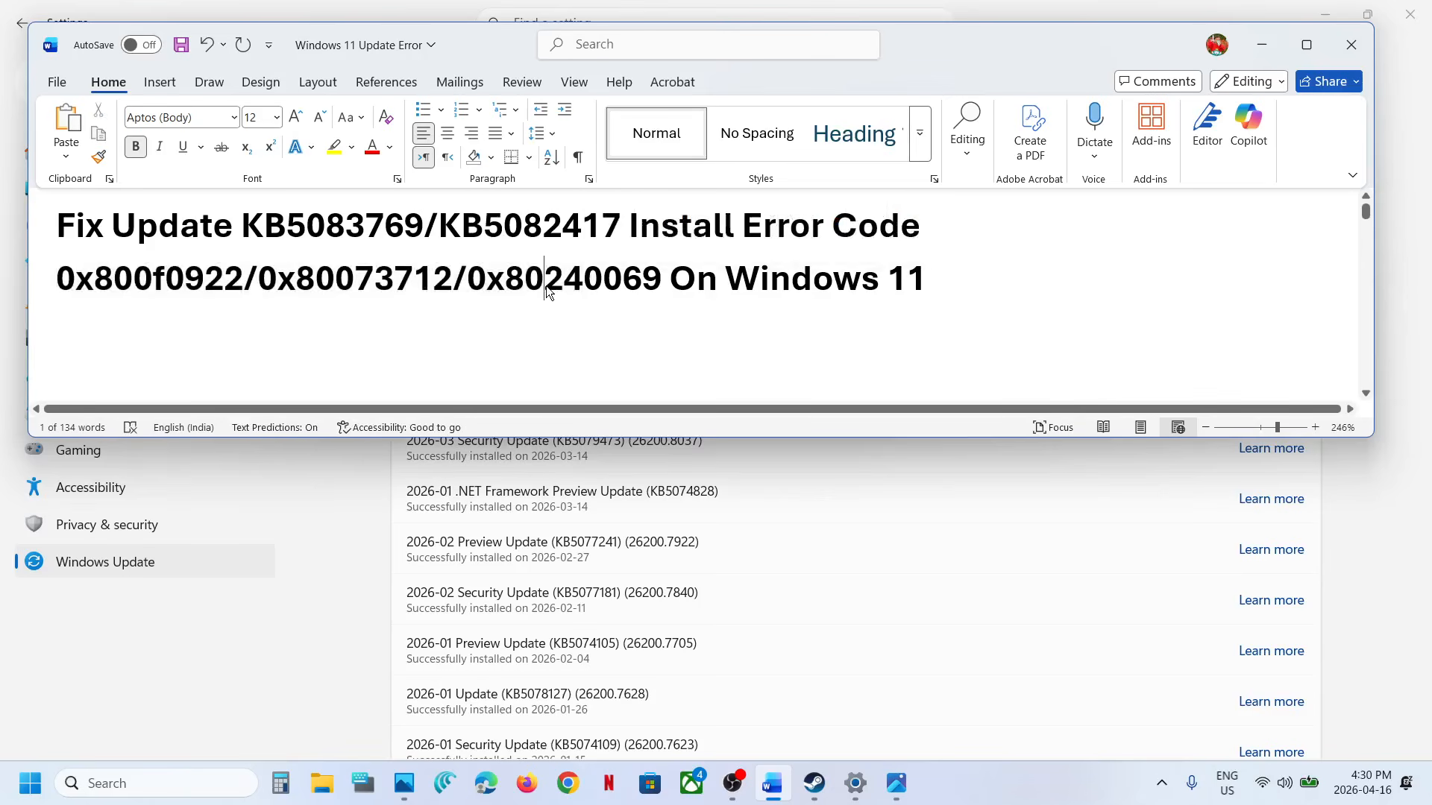
{"action": "left_click", "coordinate": [1261, 44]}
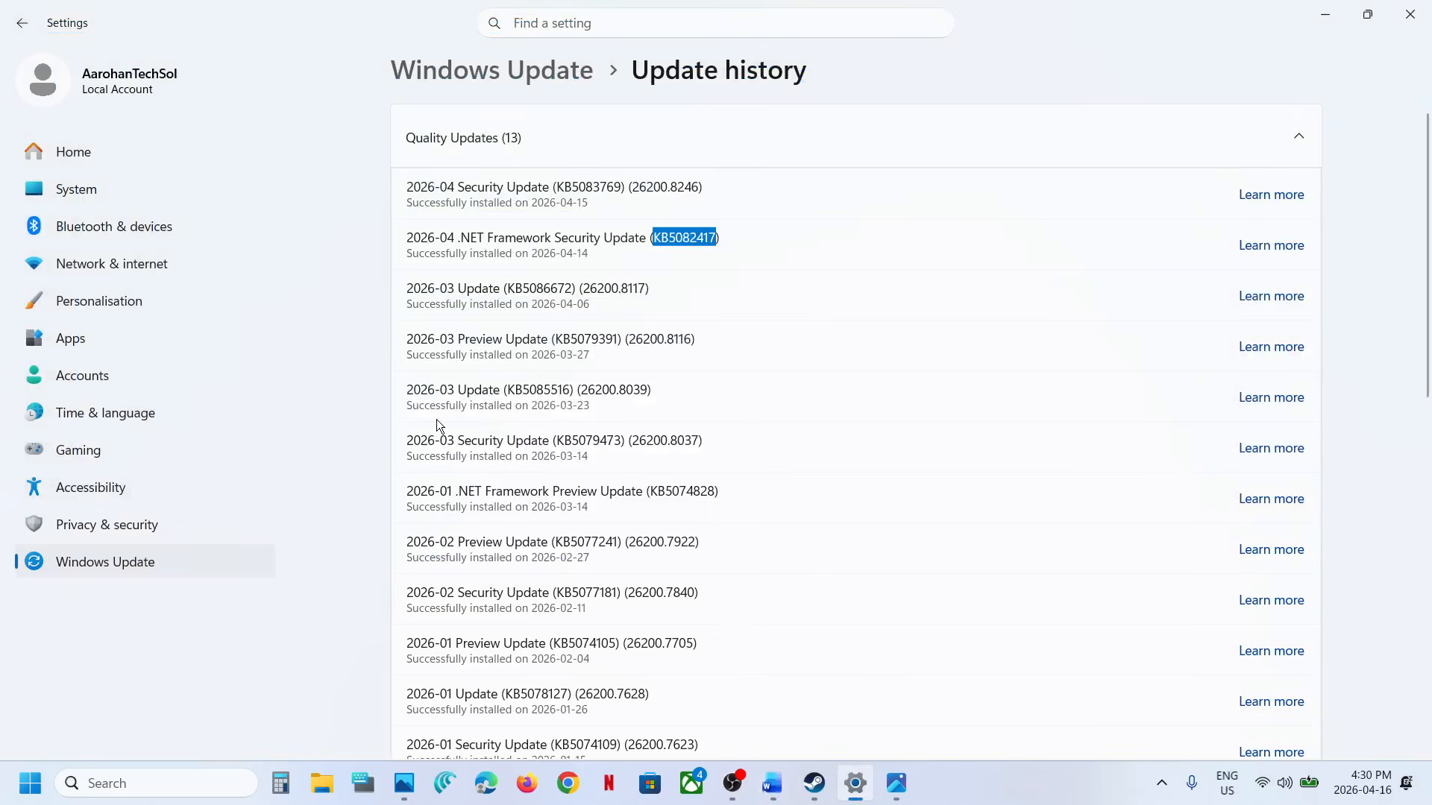
{"action": "left_click", "coordinate": [121, 571]}
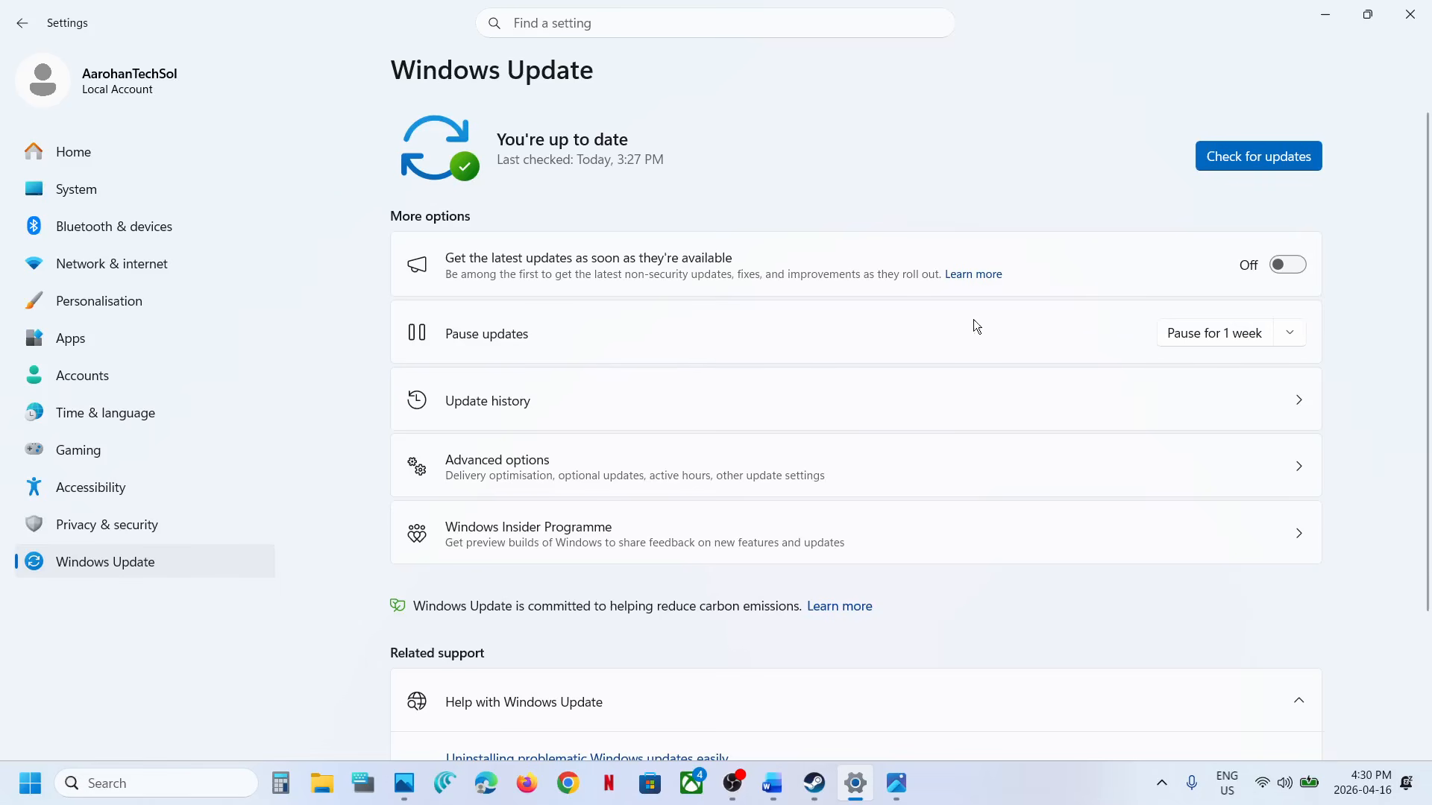
{"action": "left_click", "coordinate": [1228, 337]}
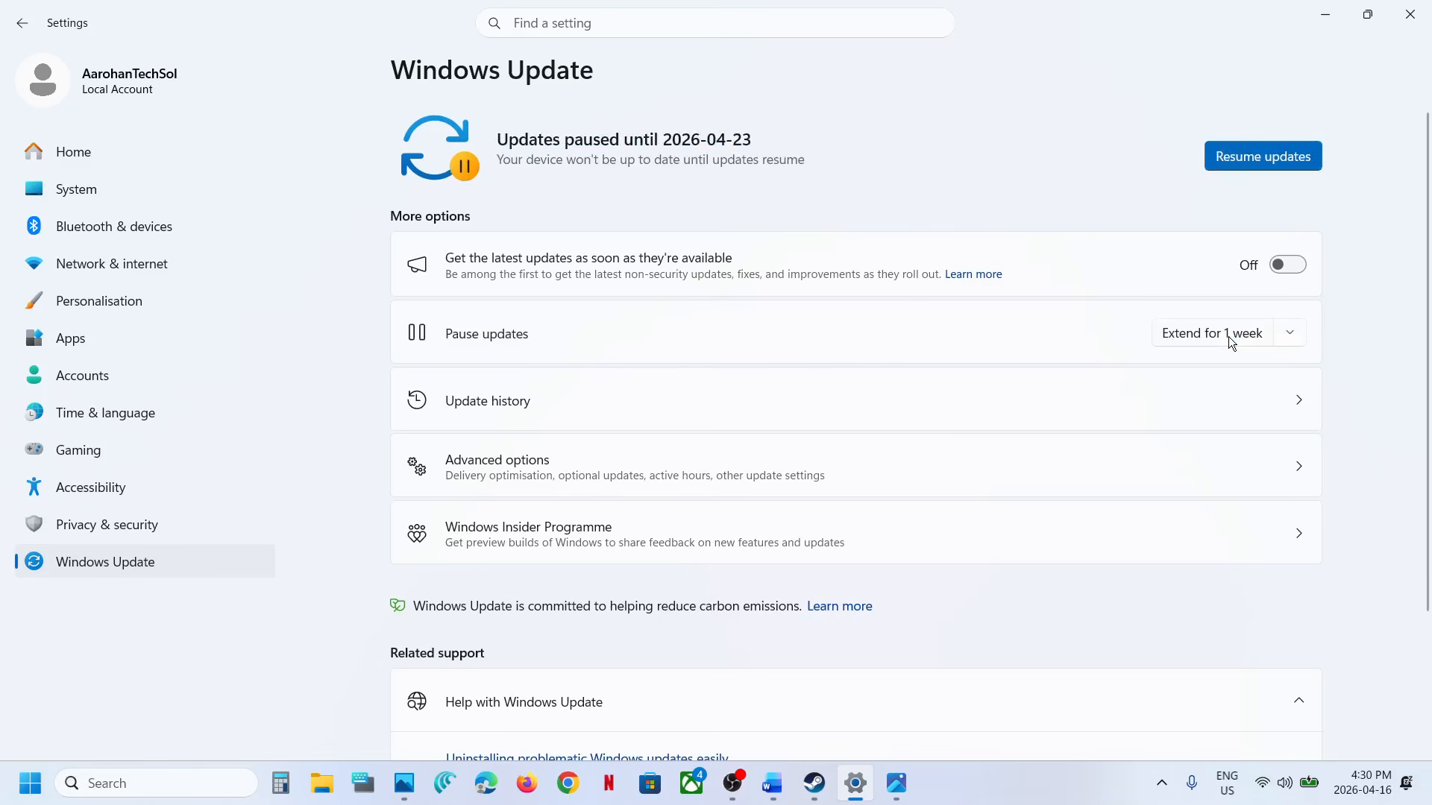
{"action": "left_click", "coordinate": [1270, 156]}
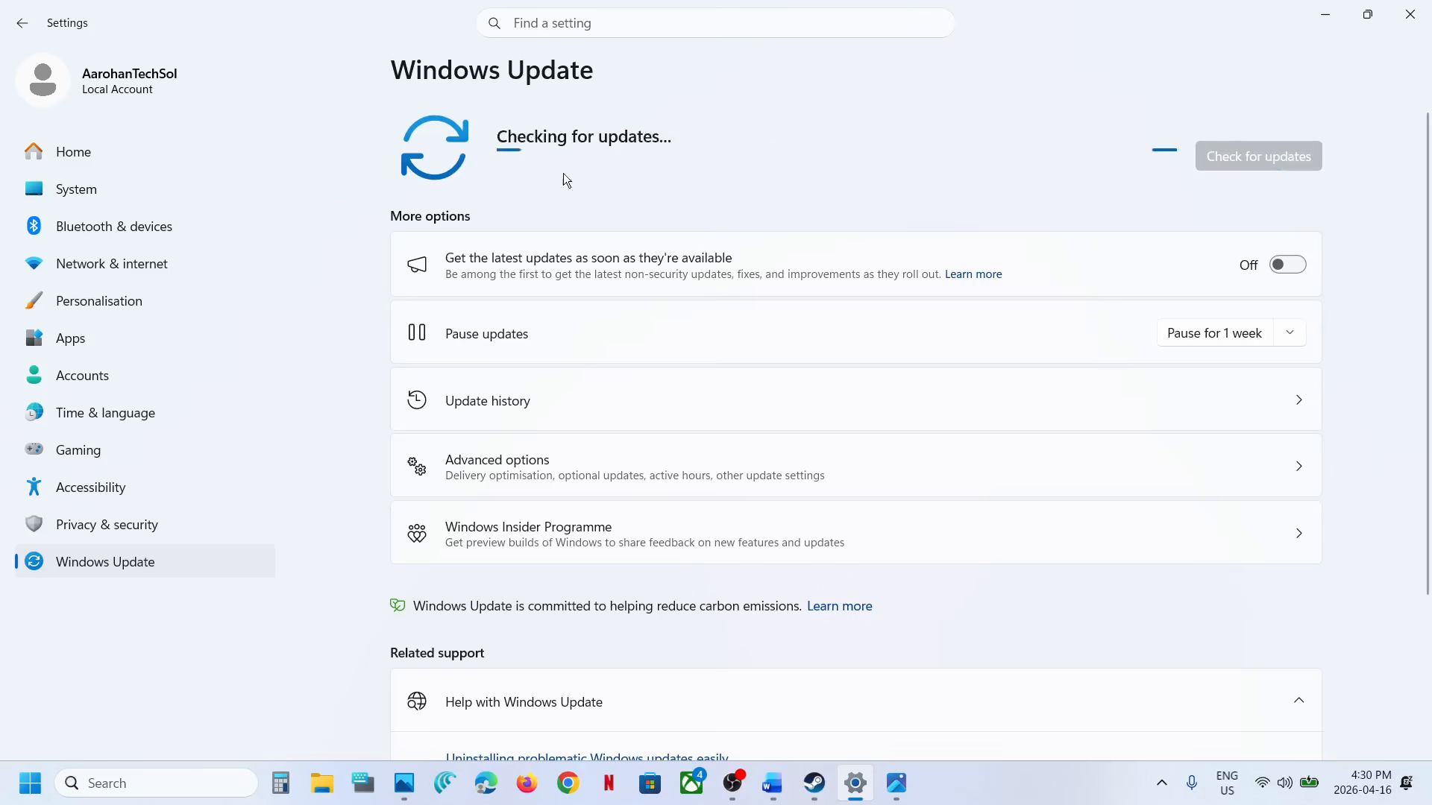
Step: Search Windows for services and open the Services console
{"action": "left_click", "coordinate": [203, 795]}
{"action": "type", "text": "services"}
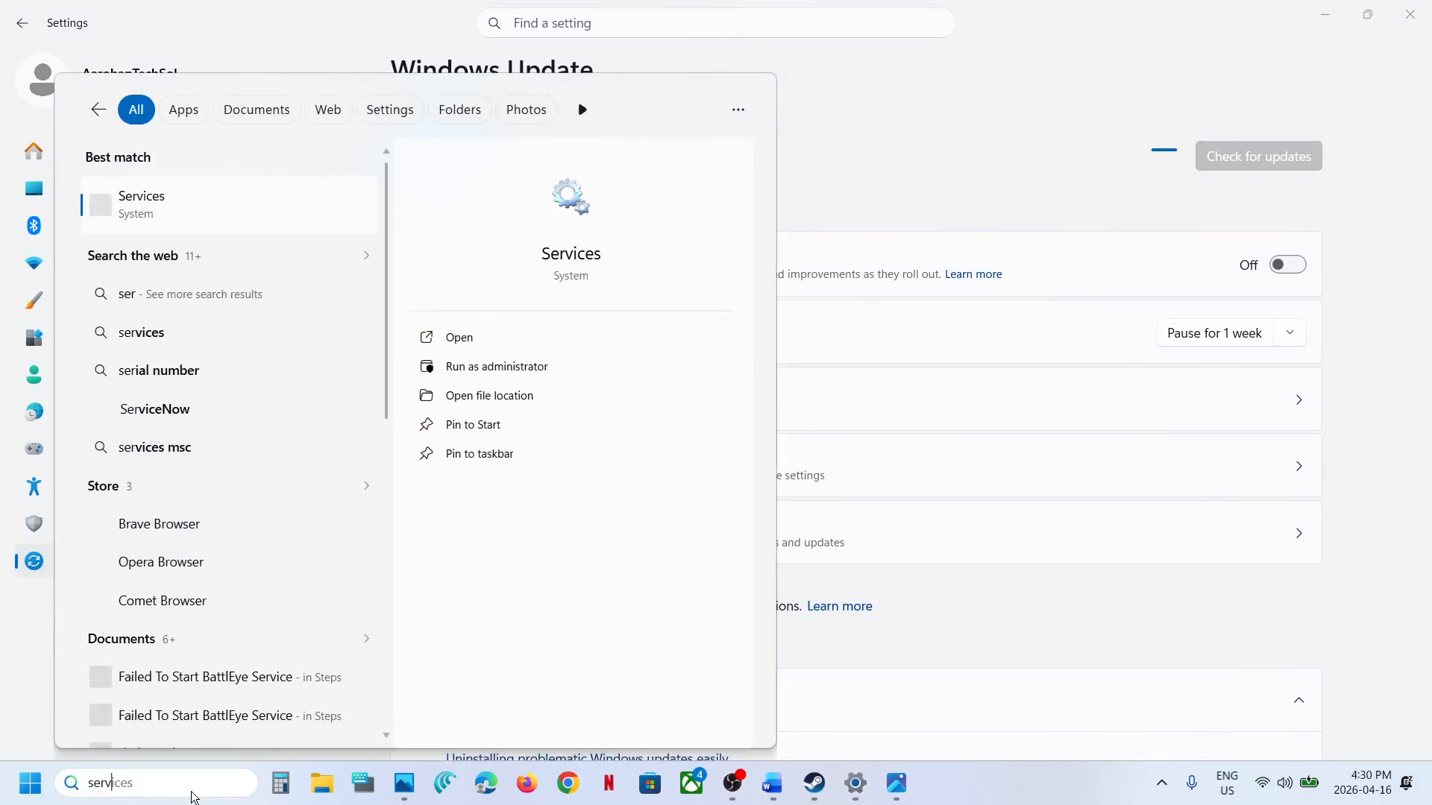
{"action": "type", "text": "ices"}
{"action": "key", "text": "Return"}
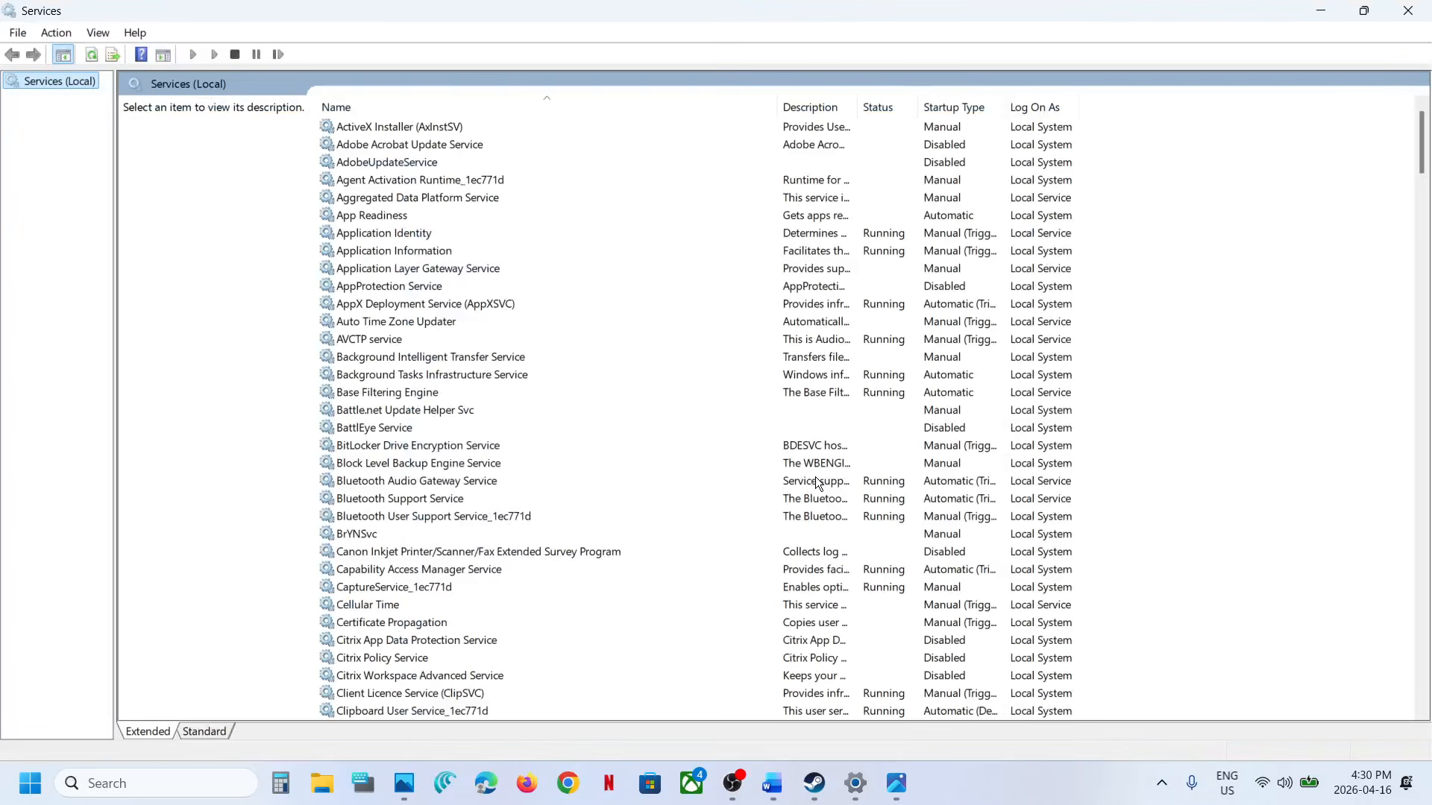
Step: Set the Windows Update service's startup type to Automatic, apply it, and restart the service
{"action": "left_click", "coordinate": [497, 588]}
{"action": "key", "text": "w"}
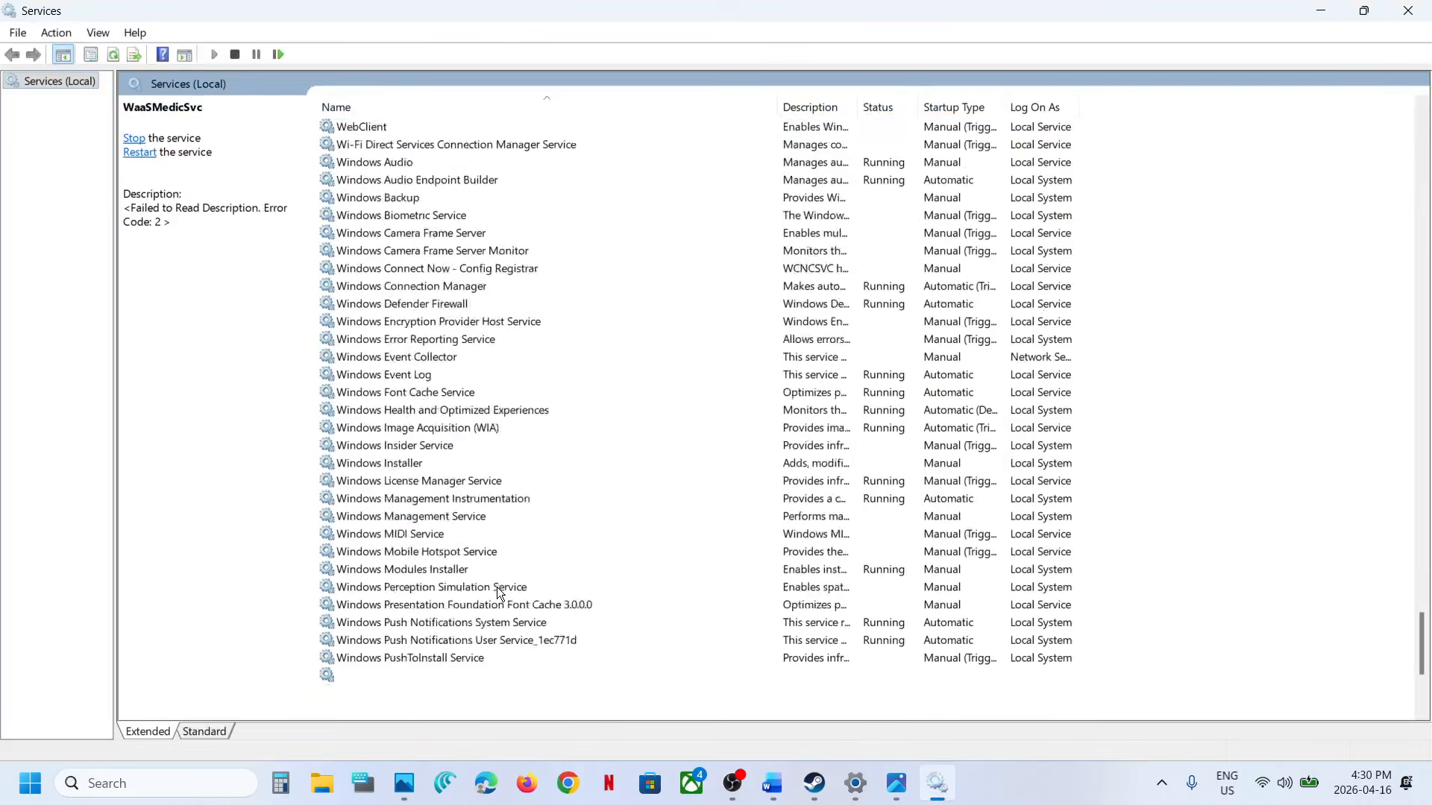
{"action": "scroll", "coordinate": [497, 587], "scroll_direction": "down", "scroll_amount": 5}
{"action": "left_click", "coordinate": [454, 463]}
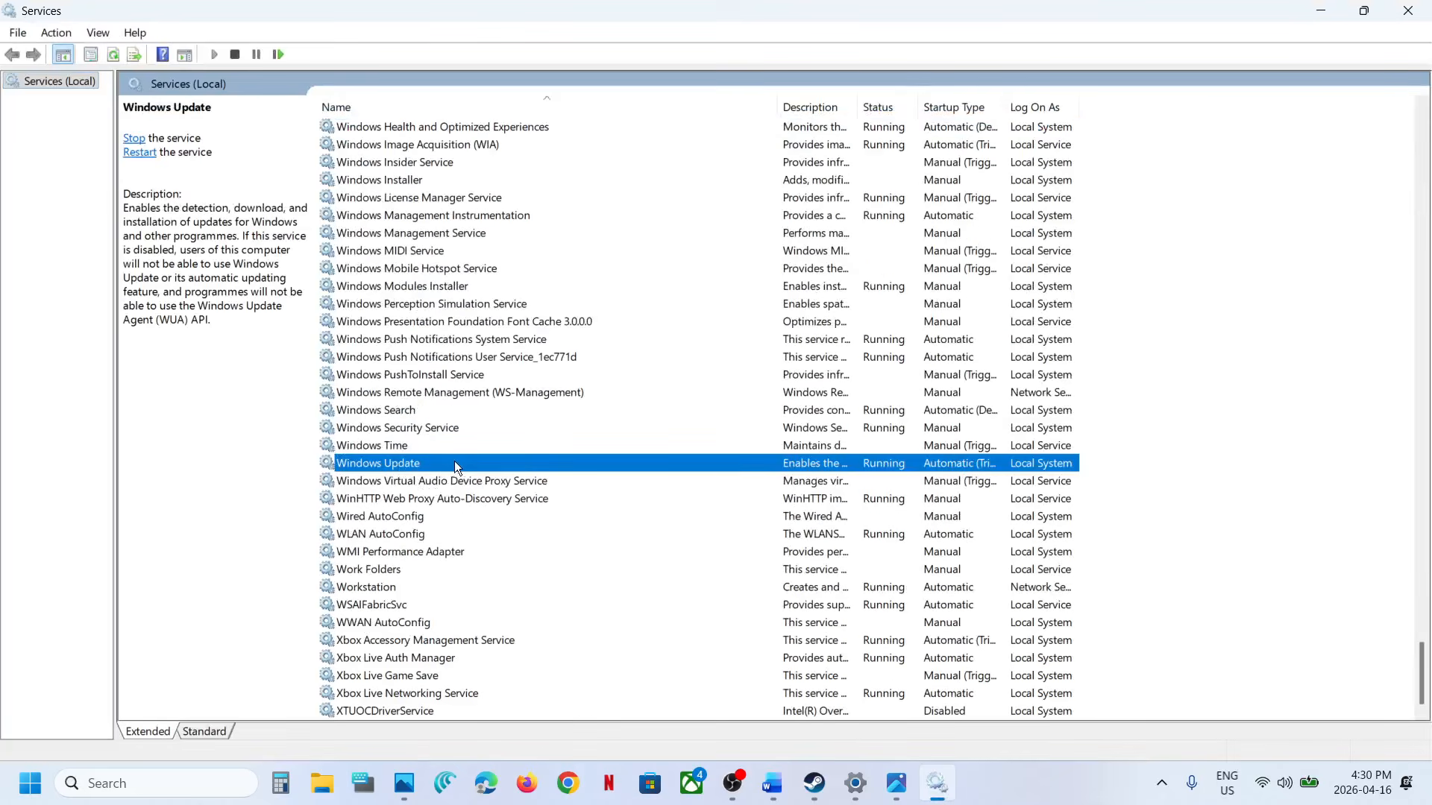
{"action": "double_click", "coordinate": [464, 463]}
{"action": "left_click", "coordinate": [719, 363]}
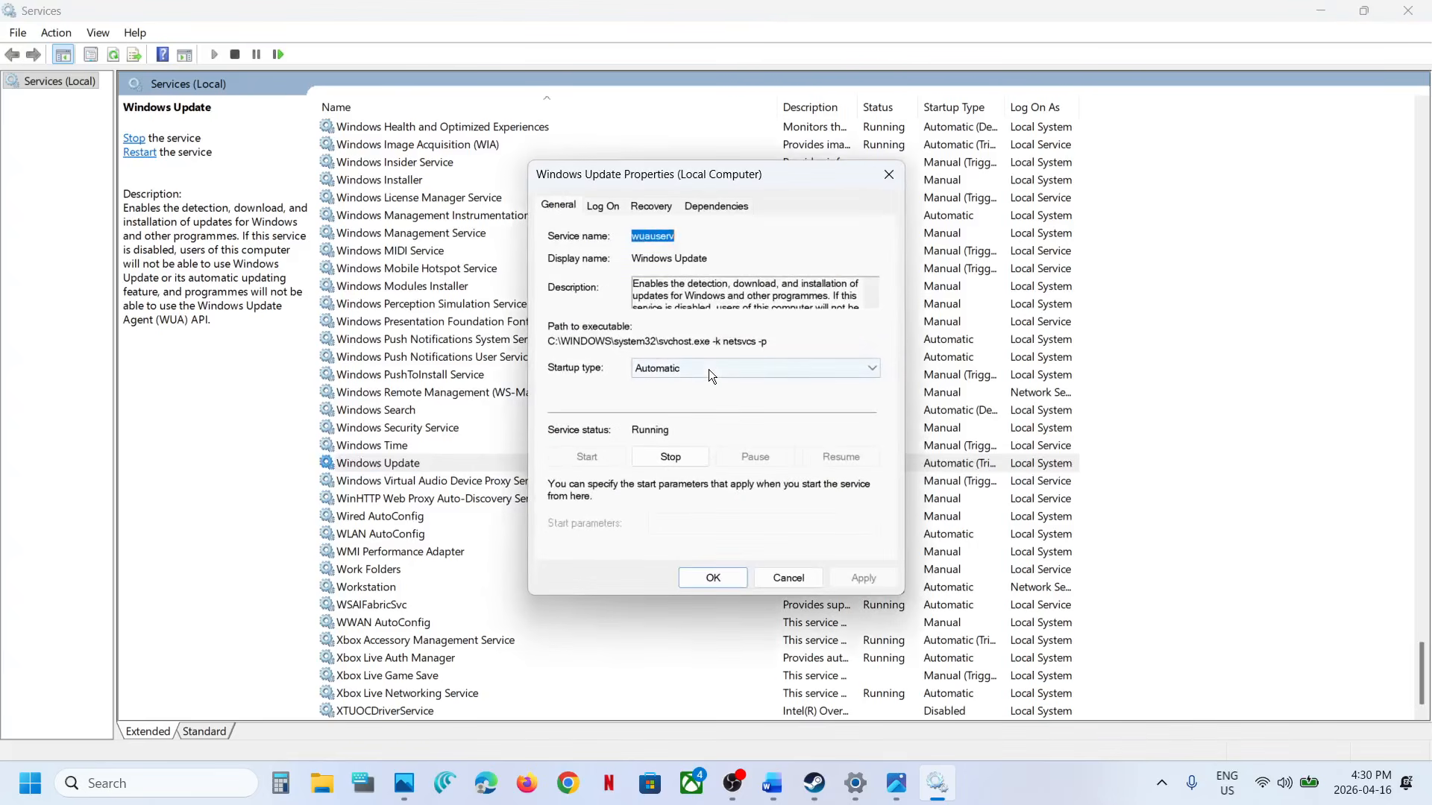
{"action": "left_click", "coordinate": [696, 392]}
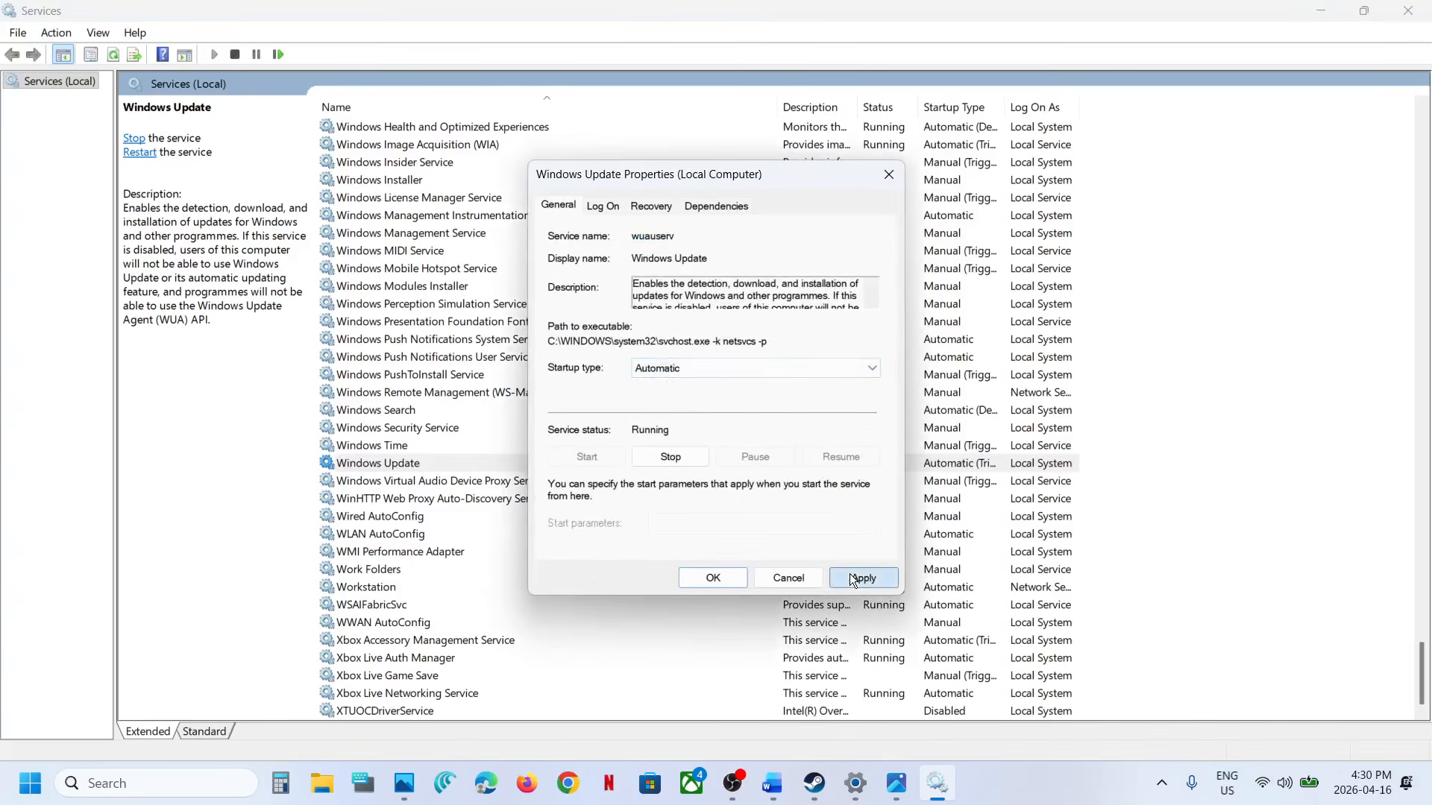
{"action": "left_click", "coordinate": [854, 578]}
{"action": "left_click", "coordinate": [713, 578]}
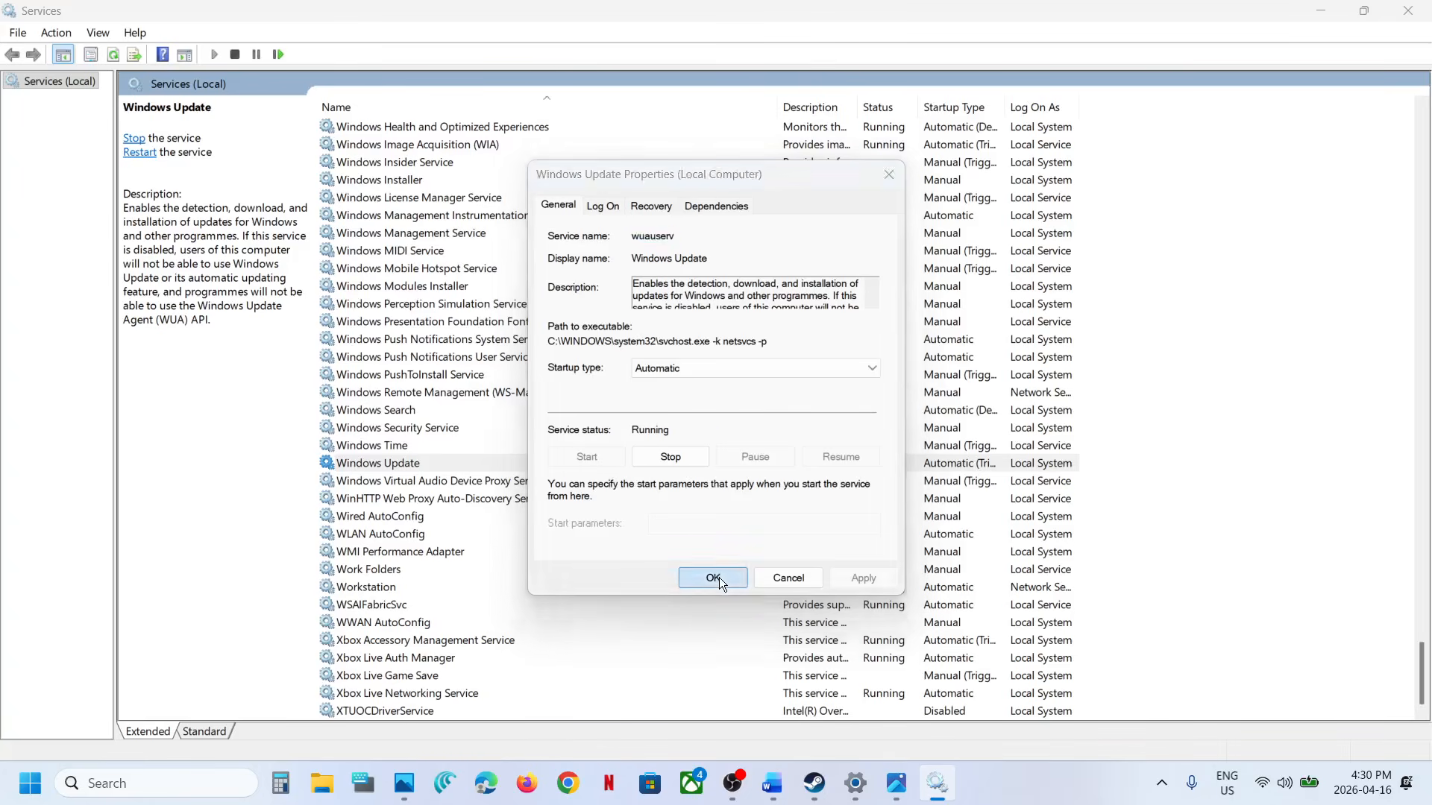
{"action": "right_click", "coordinate": [437, 468]}
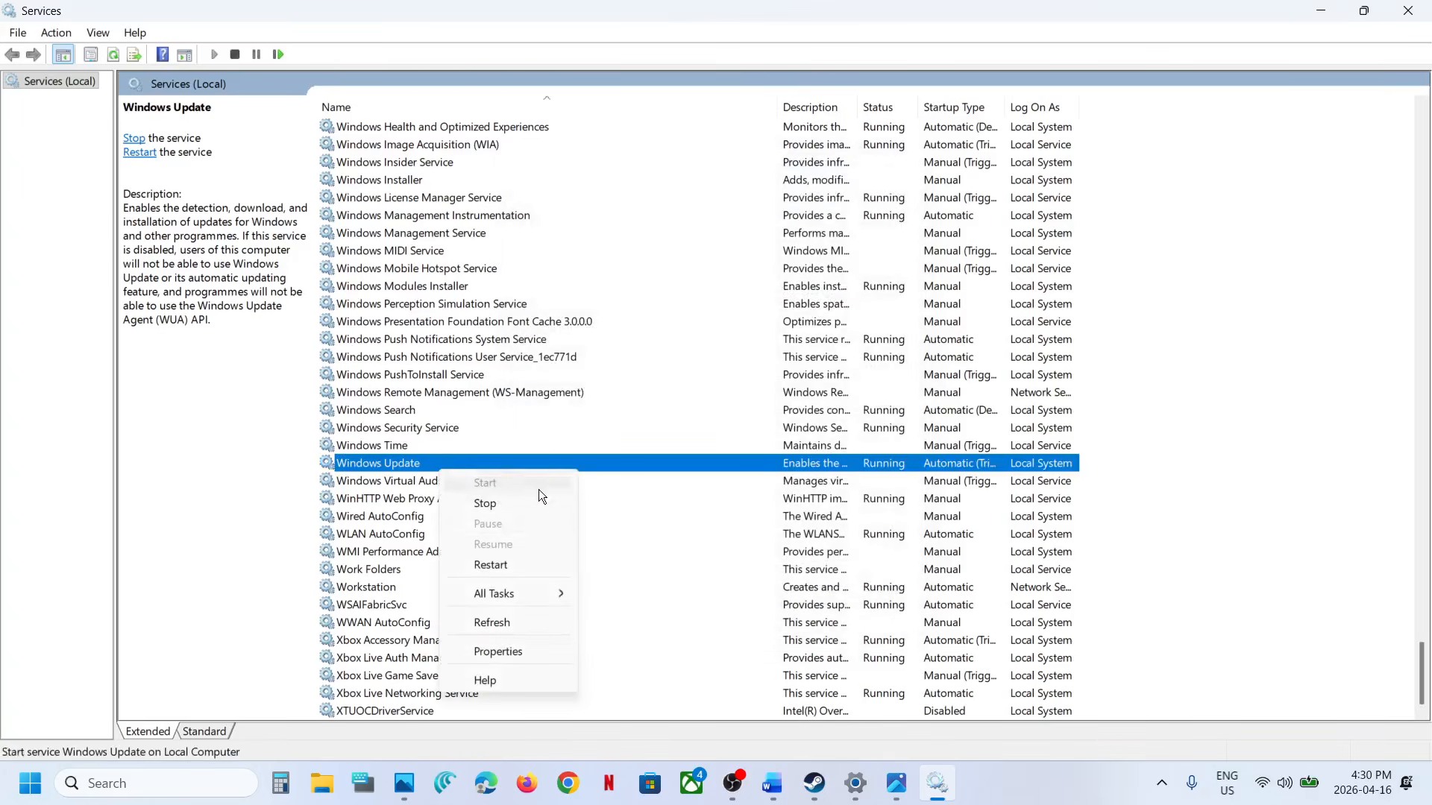
{"action": "left_click", "coordinate": [498, 558]}
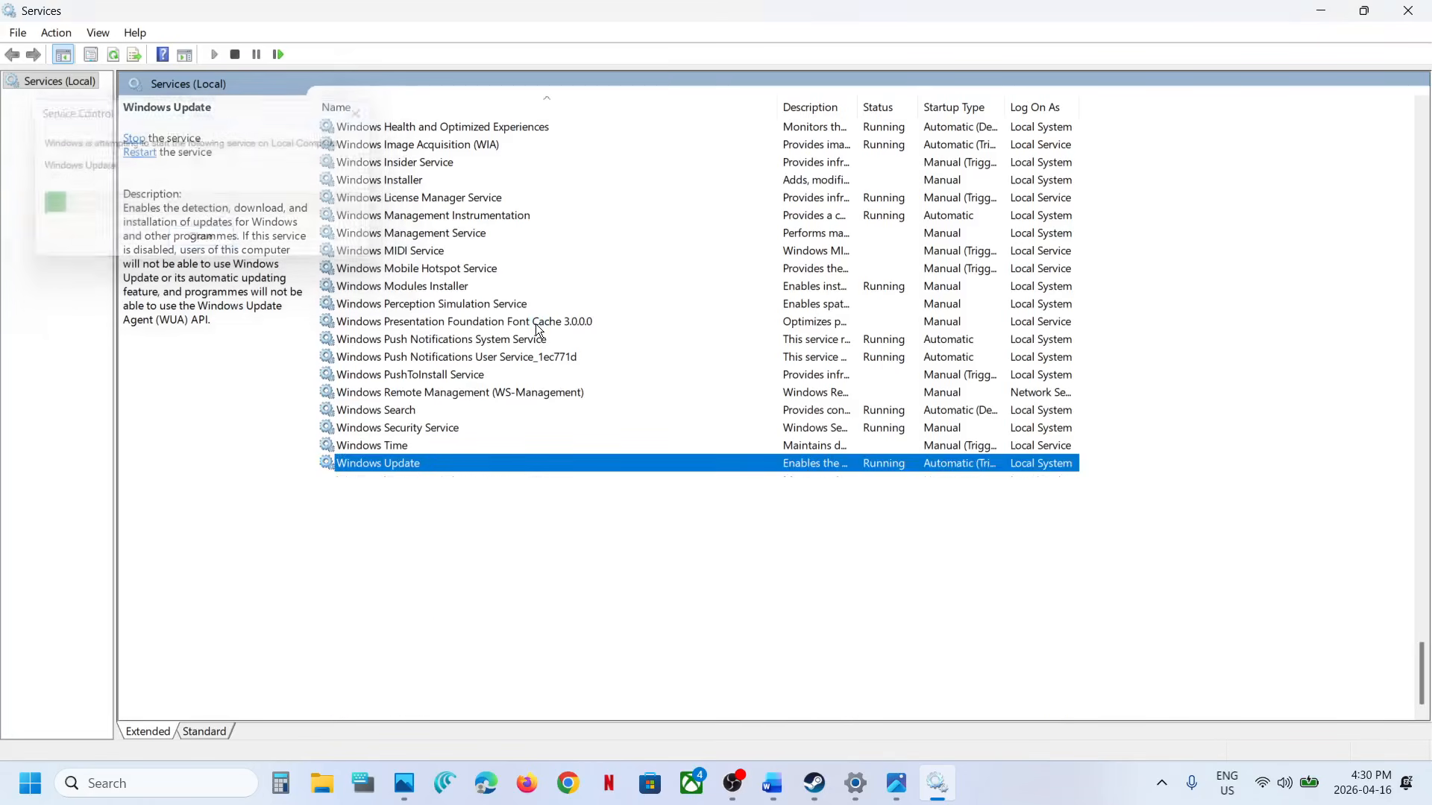
Step: Set the Background Intelligent Transfer Service's startup type to Automatic, apply it, and start the service
{"action": "left_click", "coordinate": [469, 358]}
{"action": "key", "text": "b"}
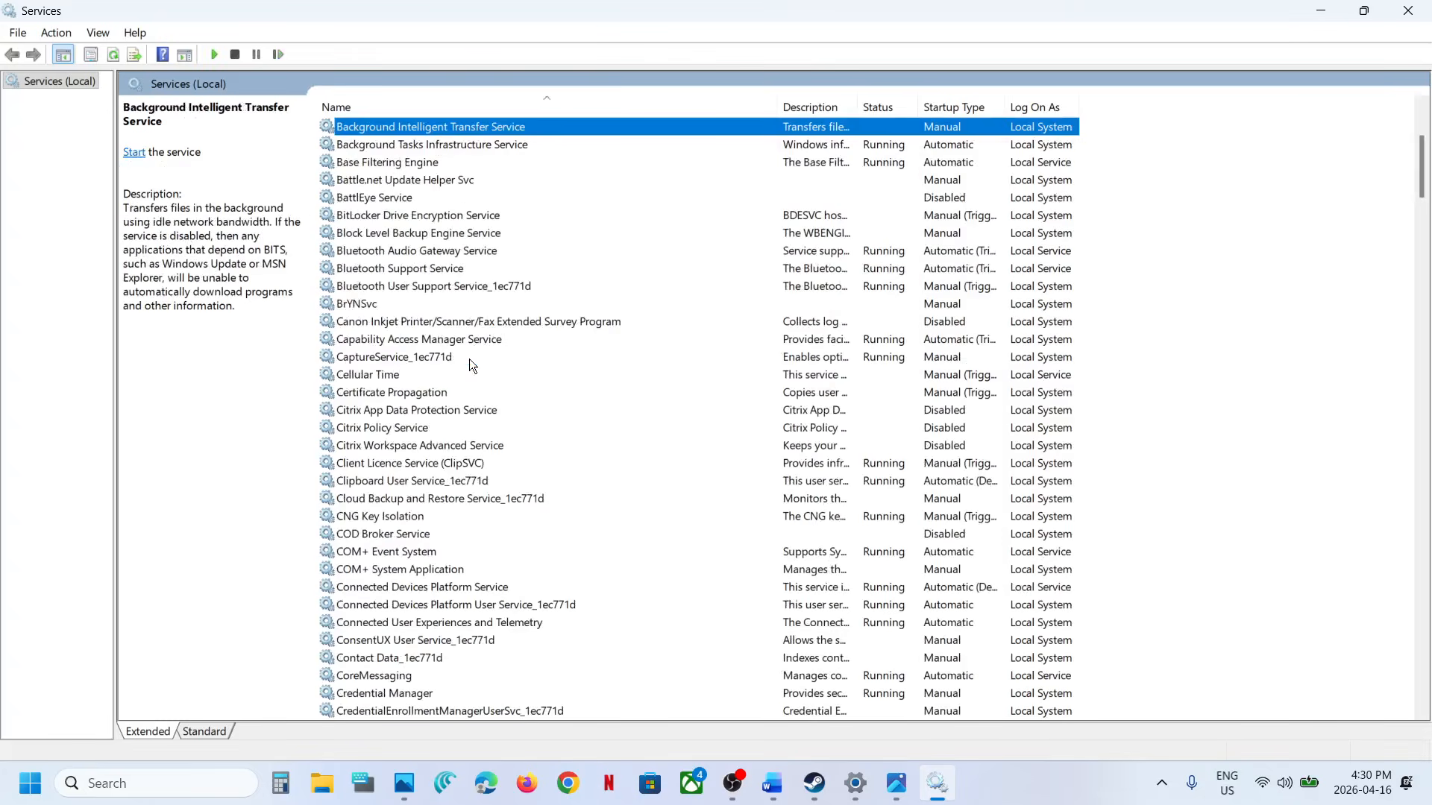
{"action": "scroll", "coordinate": [507, 338], "scroll_direction": "up", "scroll_amount": 4}
{"action": "double_click", "coordinate": [546, 341]}
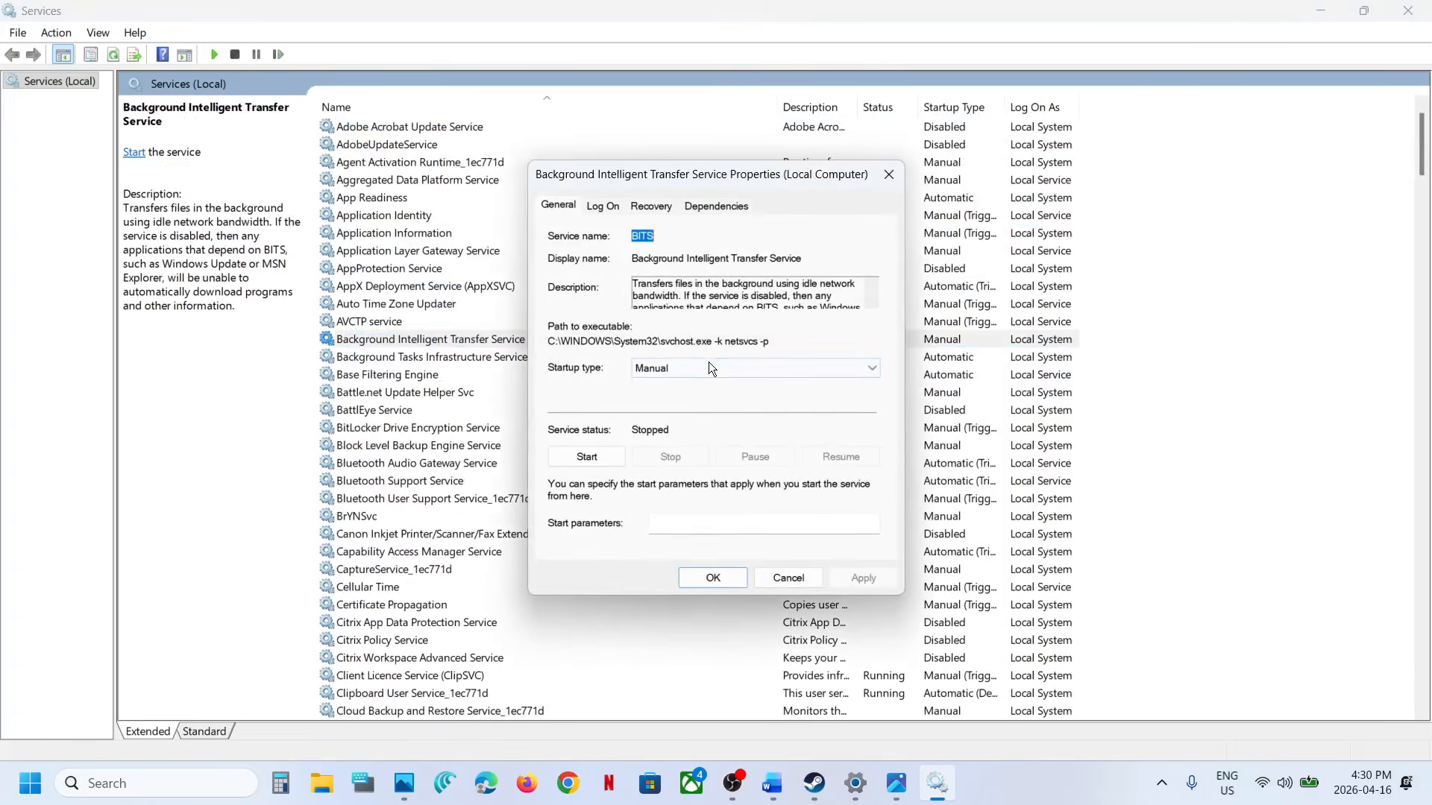
{"action": "left_click", "coordinate": [707, 367]}
{"action": "left_click", "coordinate": [692, 397]}
{"action": "left_click", "coordinate": [879, 586]}
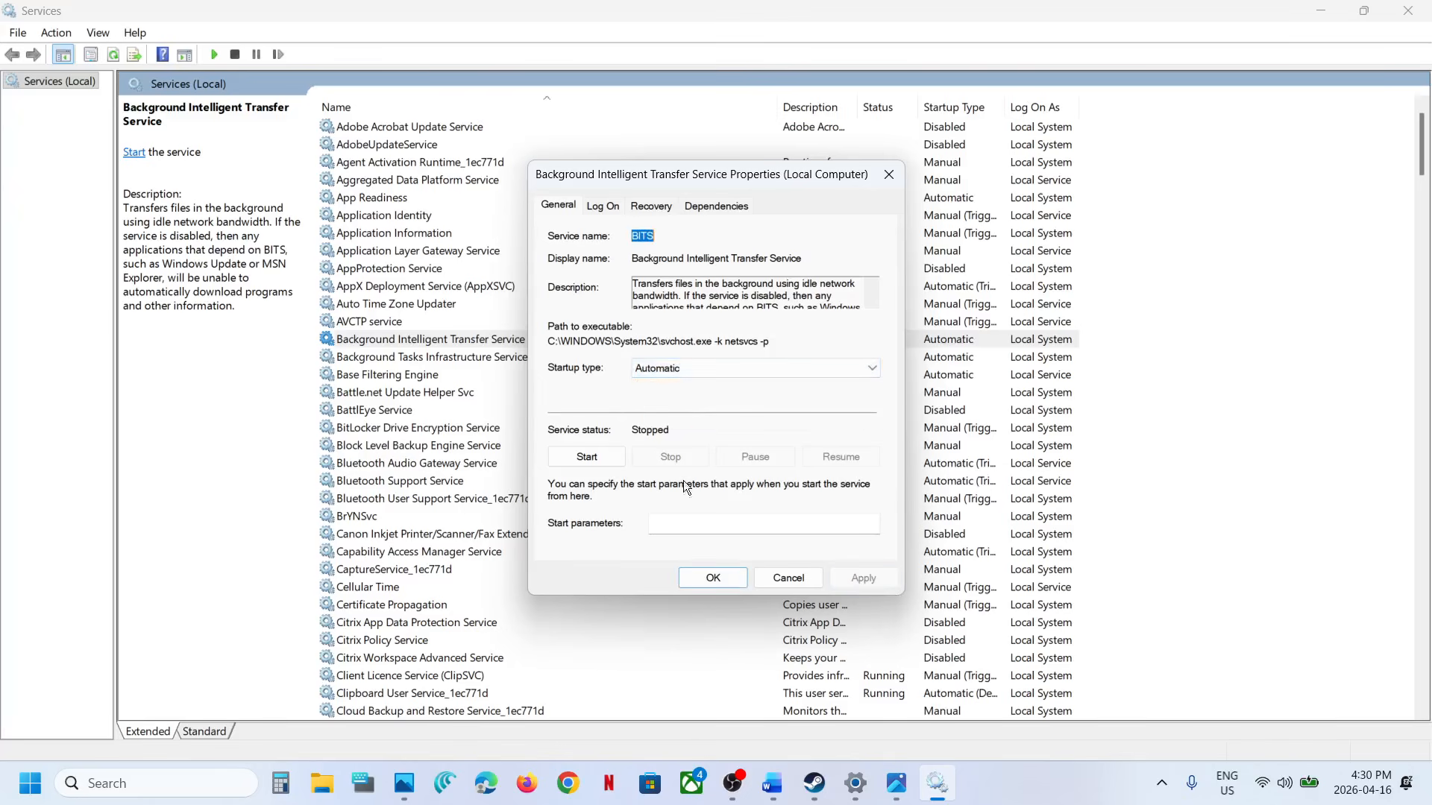
{"action": "left_click", "coordinate": [588, 457]}
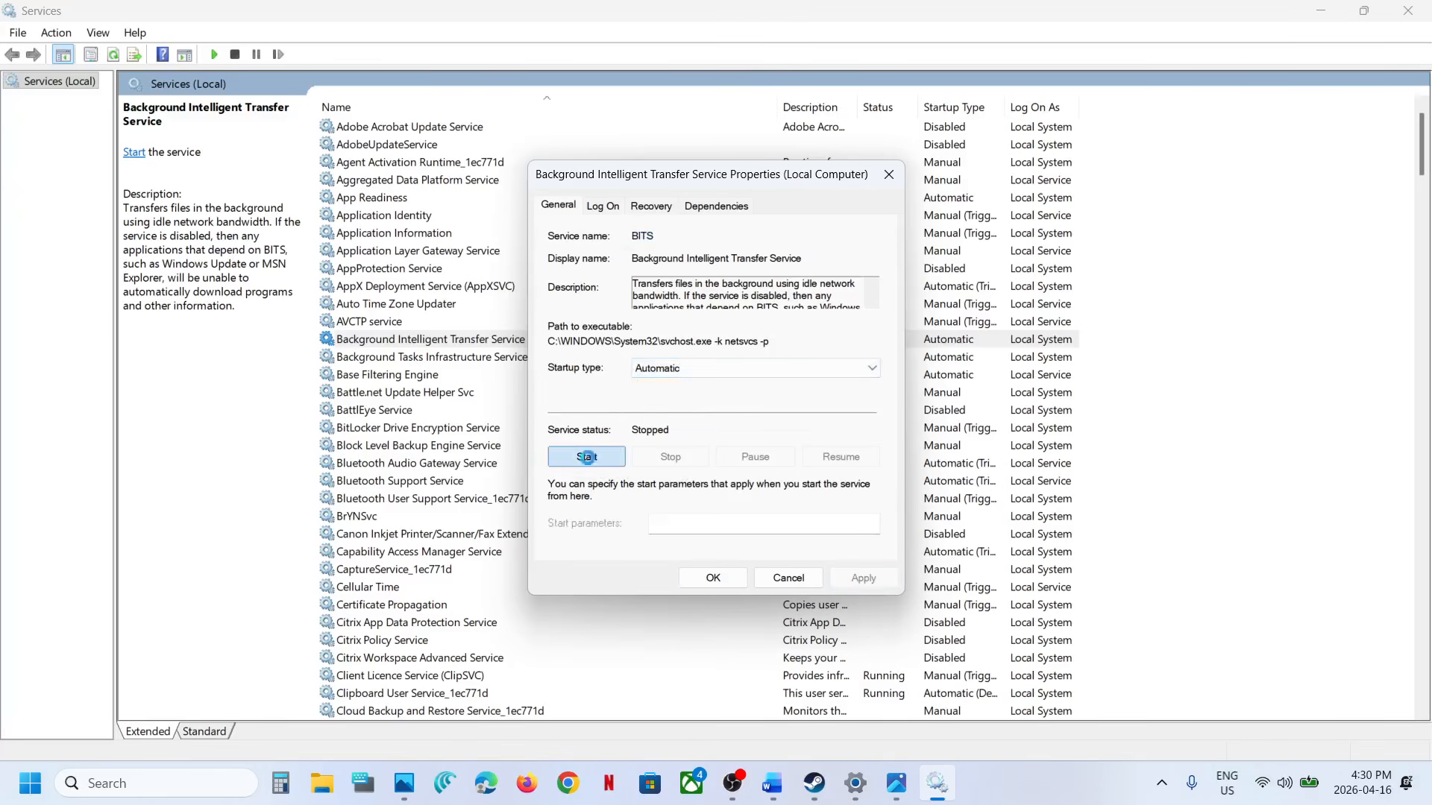
{"action": "left_click", "coordinate": [718, 576]}
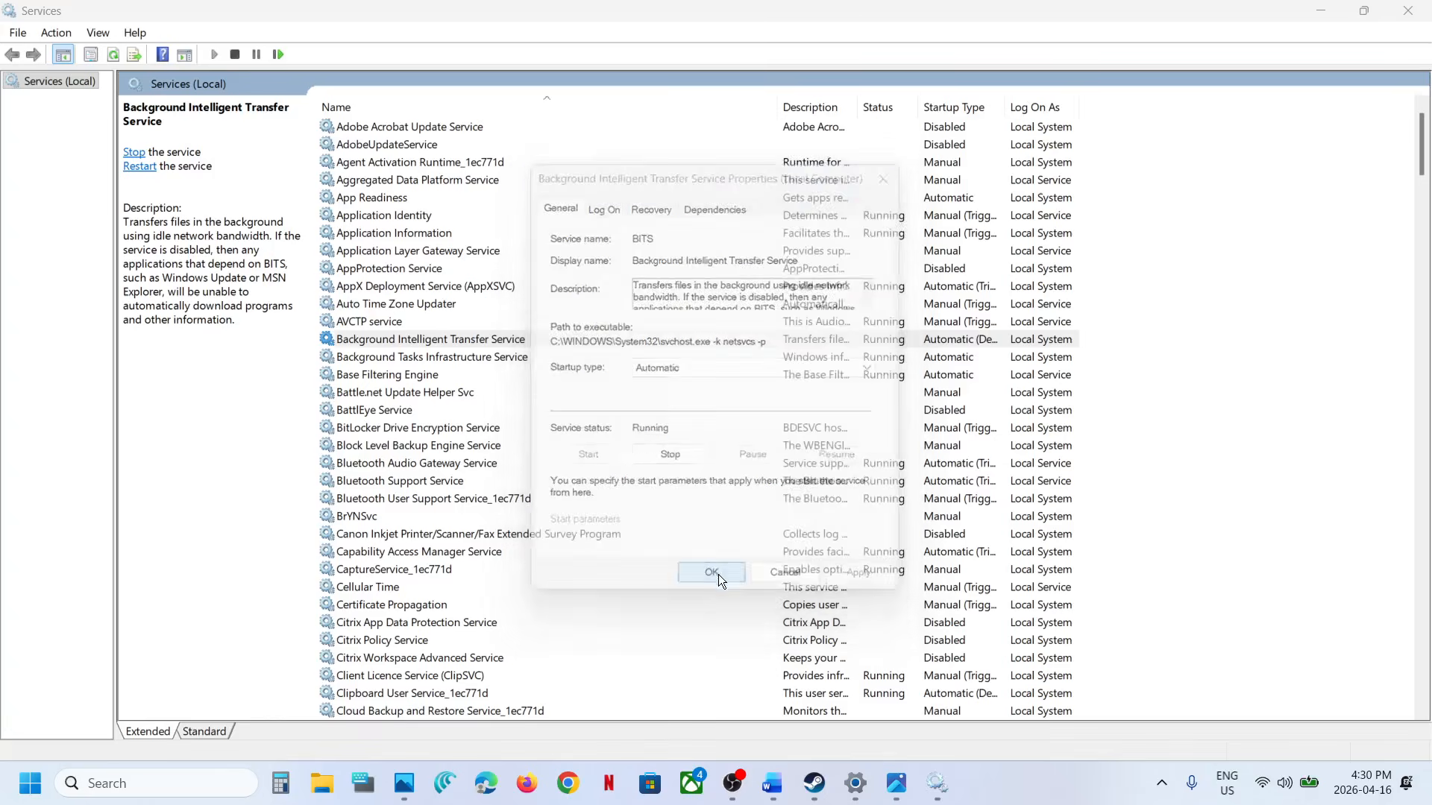
Step: Restart the Background Intelligent Transfer Service
{"action": "left_click", "coordinate": [512, 342]}
{"action": "right_click", "coordinate": [512, 342]}
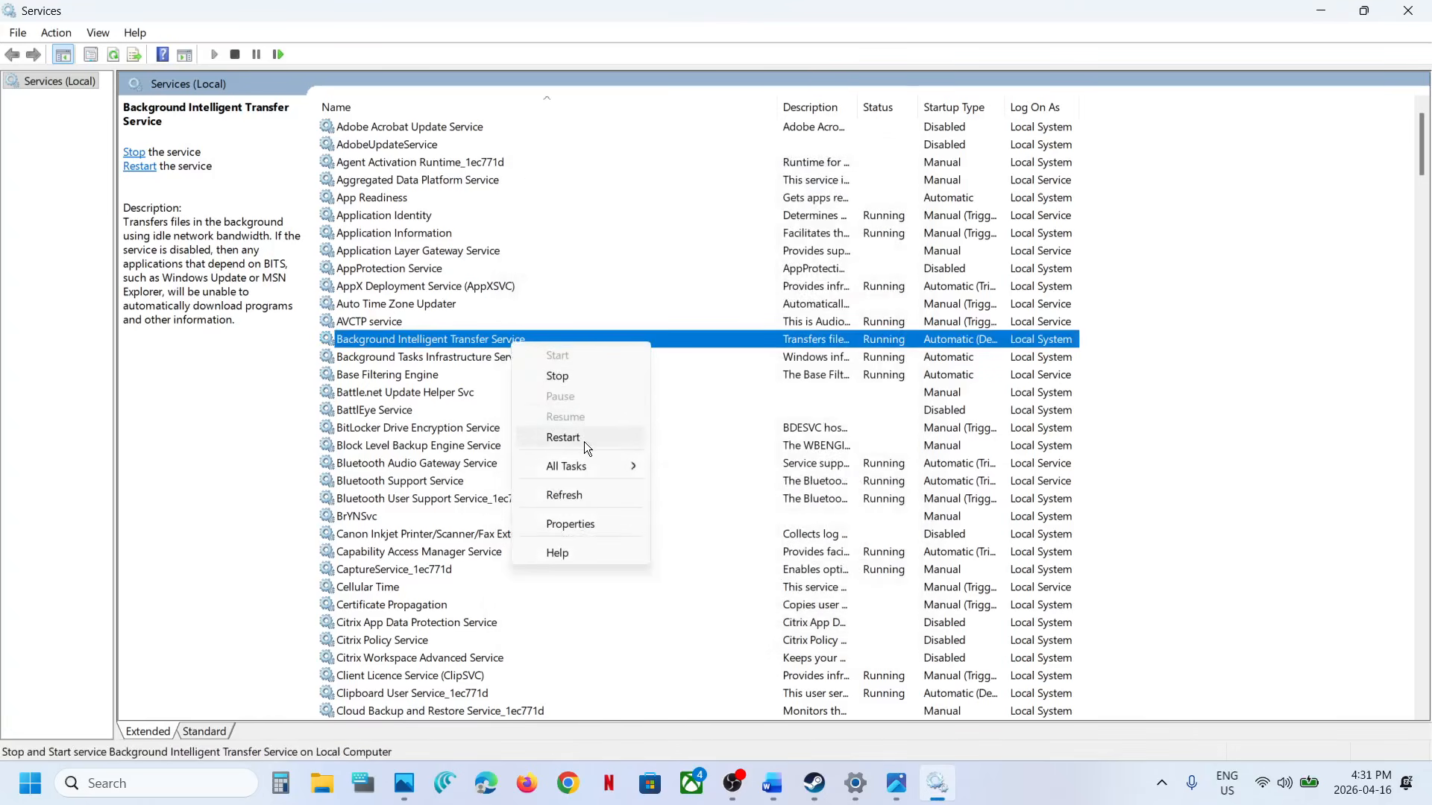
{"action": "left_click", "coordinate": [564, 437]}
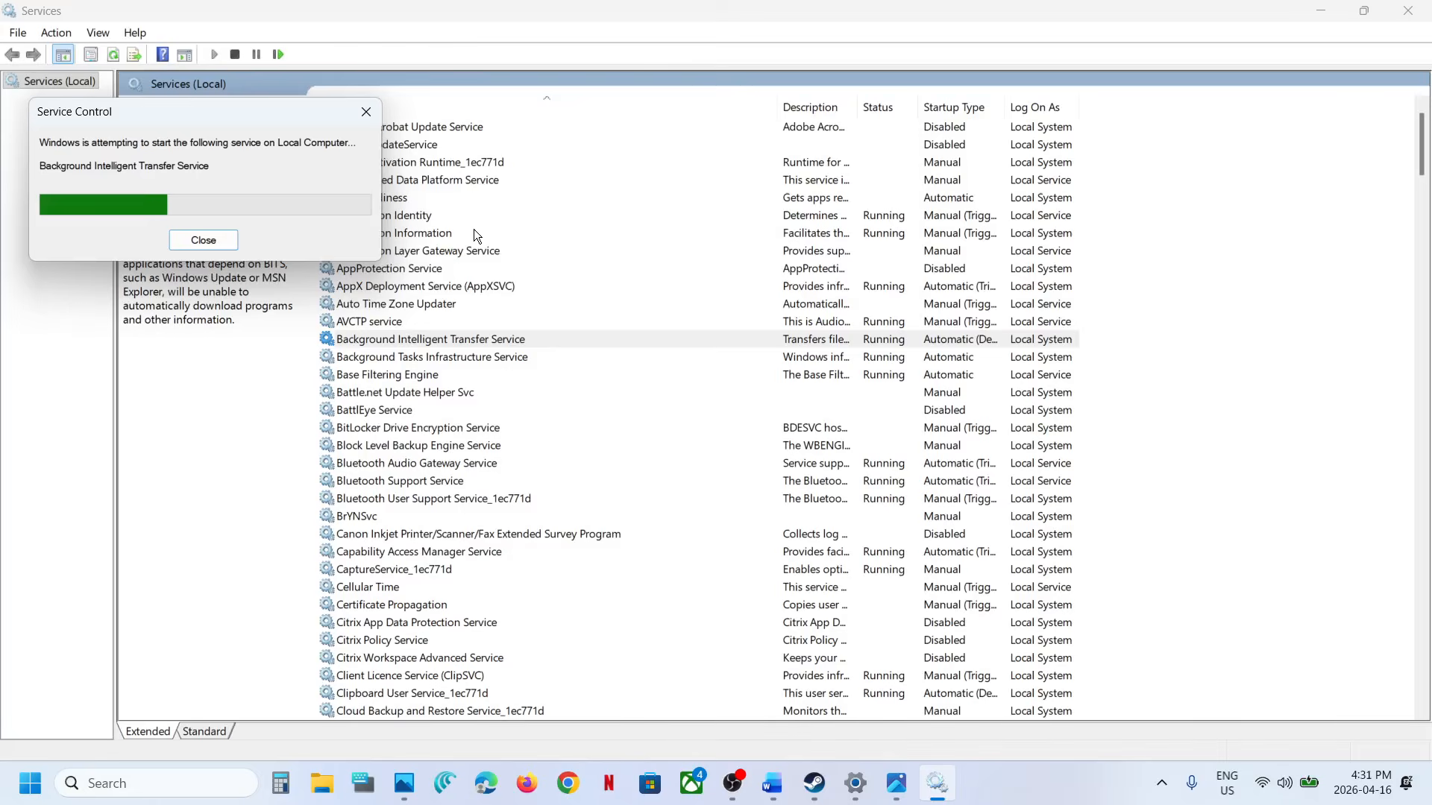
Step: Set the App Readiness service's startup type to Automatic, apply it, and start the service
{"action": "double_click", "coordinate": [387, 198]}
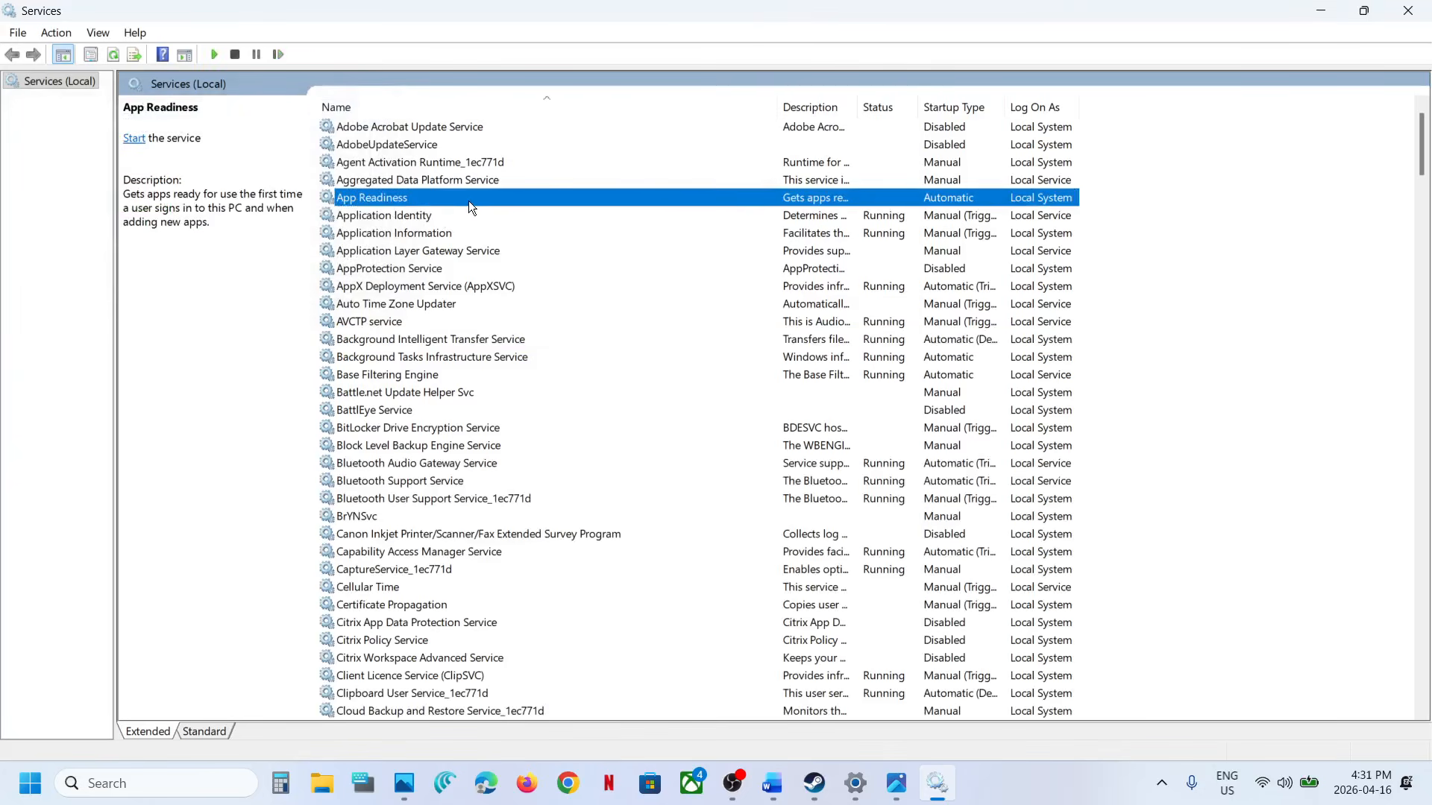
{"action": "left_click", "coordinate": [673, 368]}
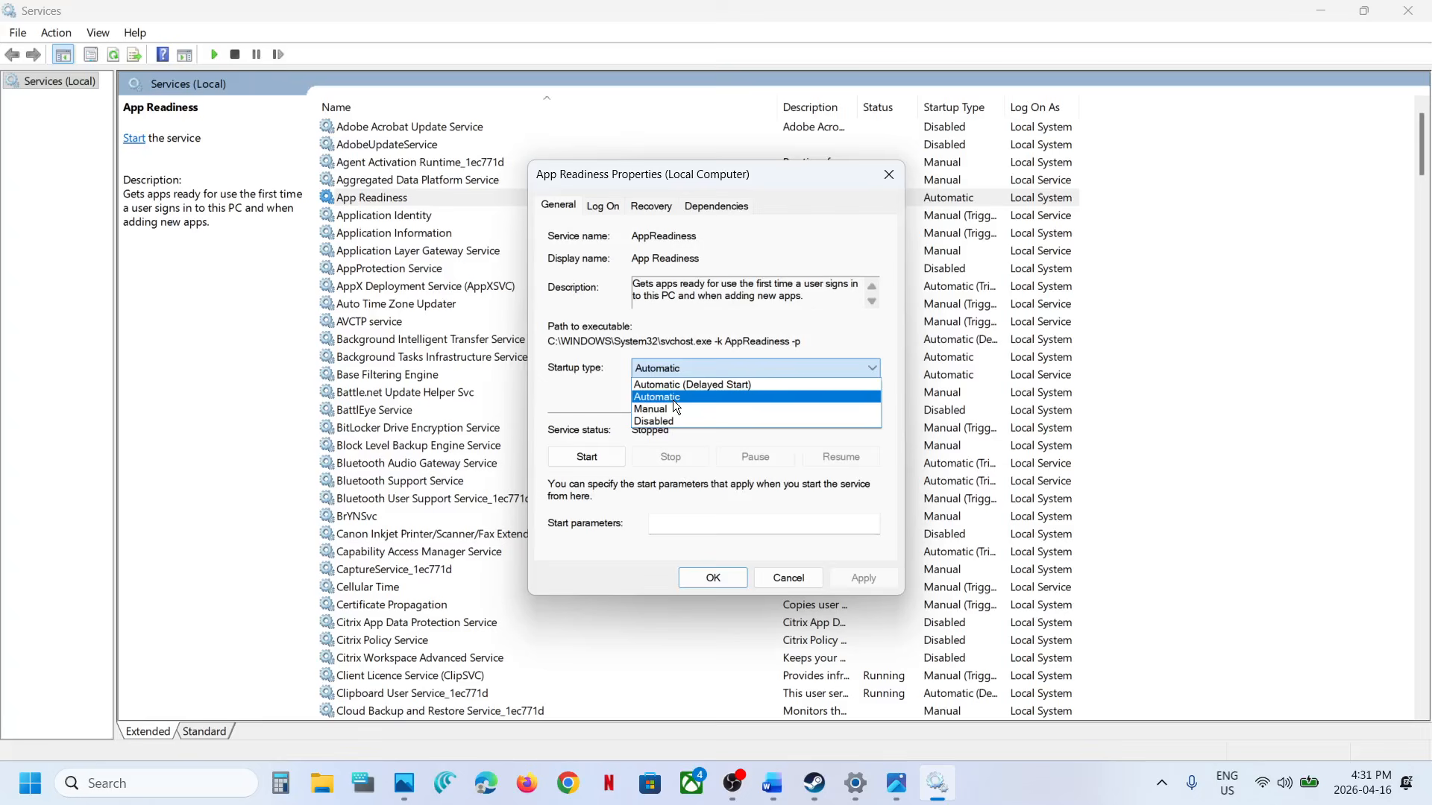
{"action": "left_click", "coordinate": [673, 400]}
{"action": "left_click", "coordinate": [869, 582]}
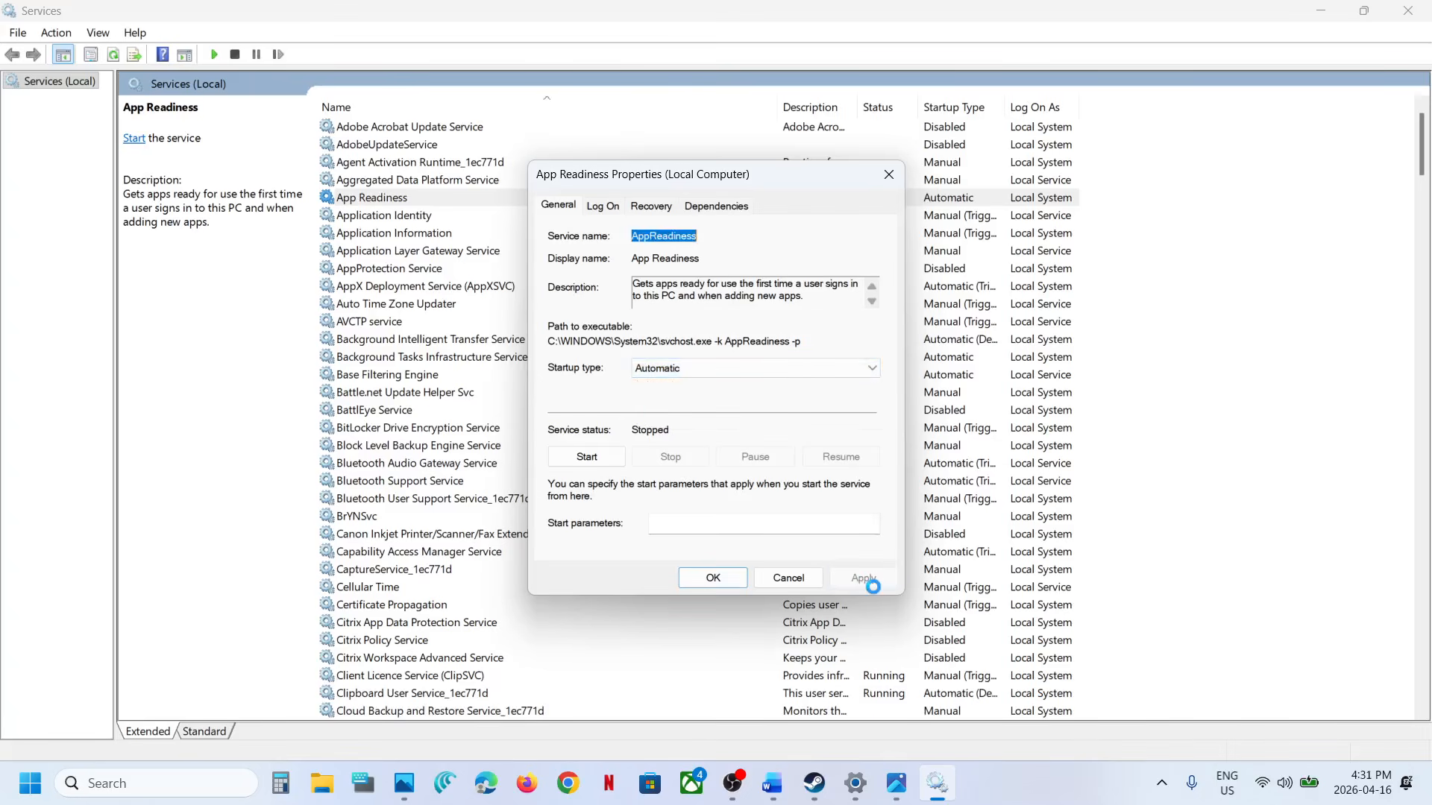
{"action": "left_click", "coordinate": [589, 457]}
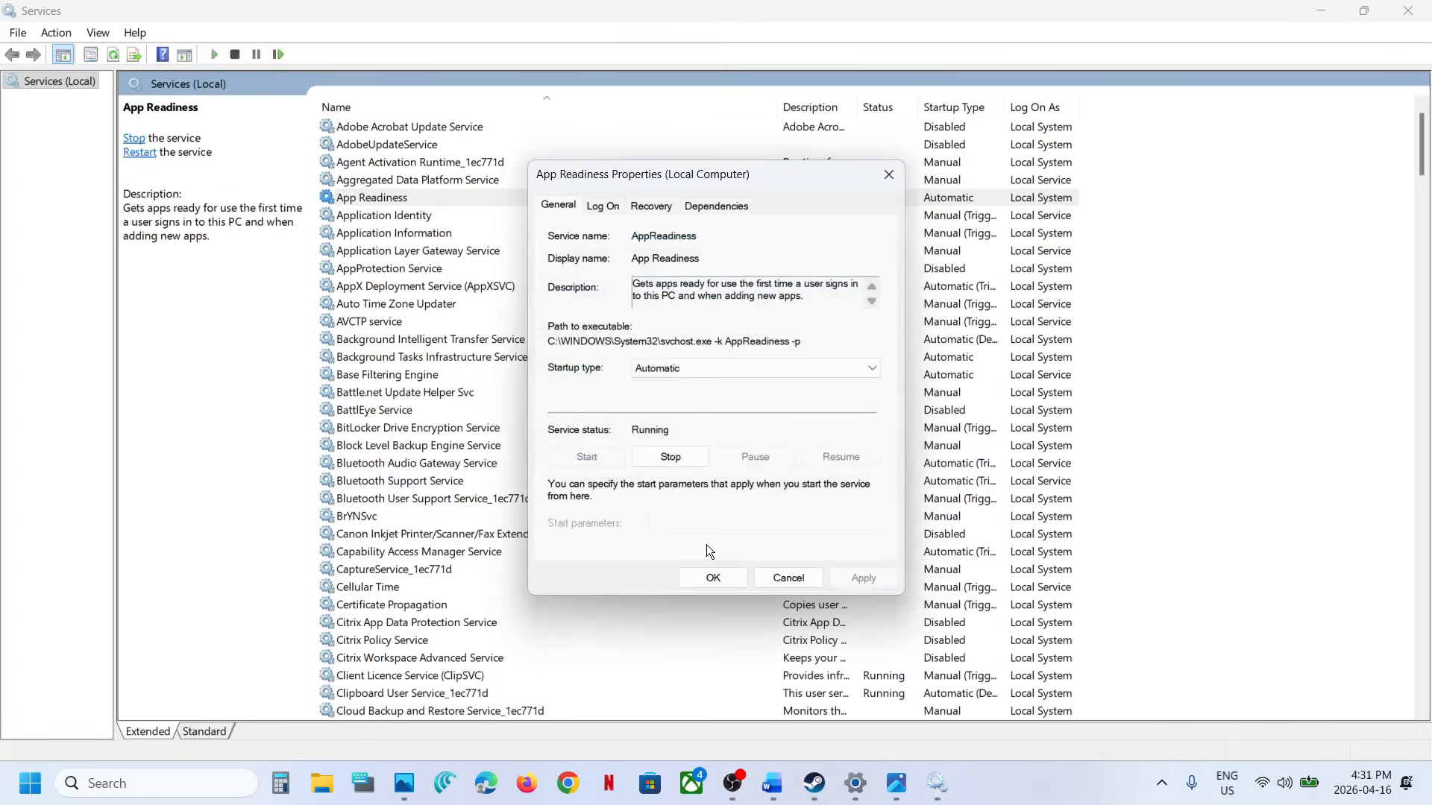
{"action": "left_click", "coordinate": [704, 582]}
Step: Restart the App Readiness service
{"action": "left_click", "coordinate": [396, 200]}
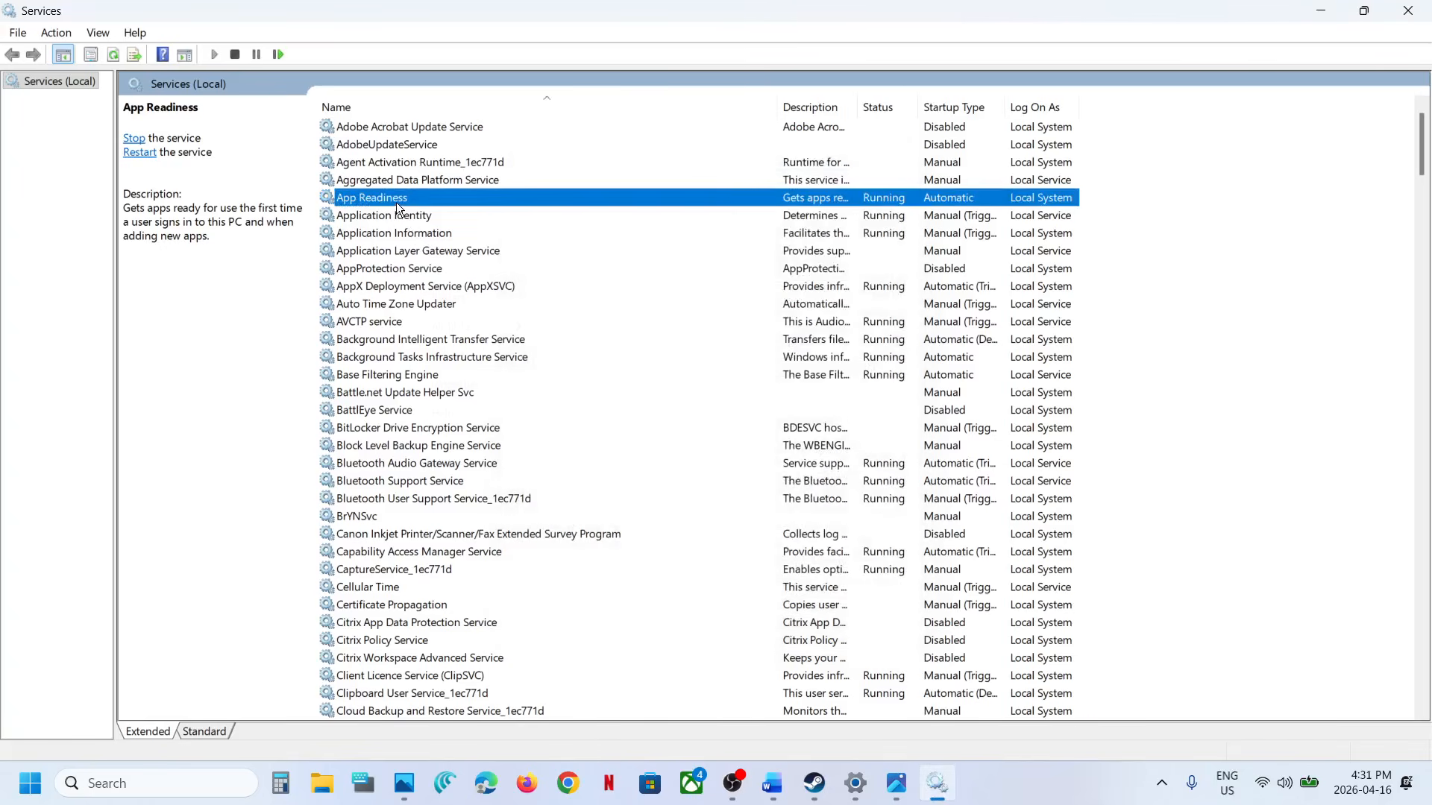
{"action": "right_click", "coordinate": [396, 200]}
{"action": "left_click", "coordinate": [464, 297]}
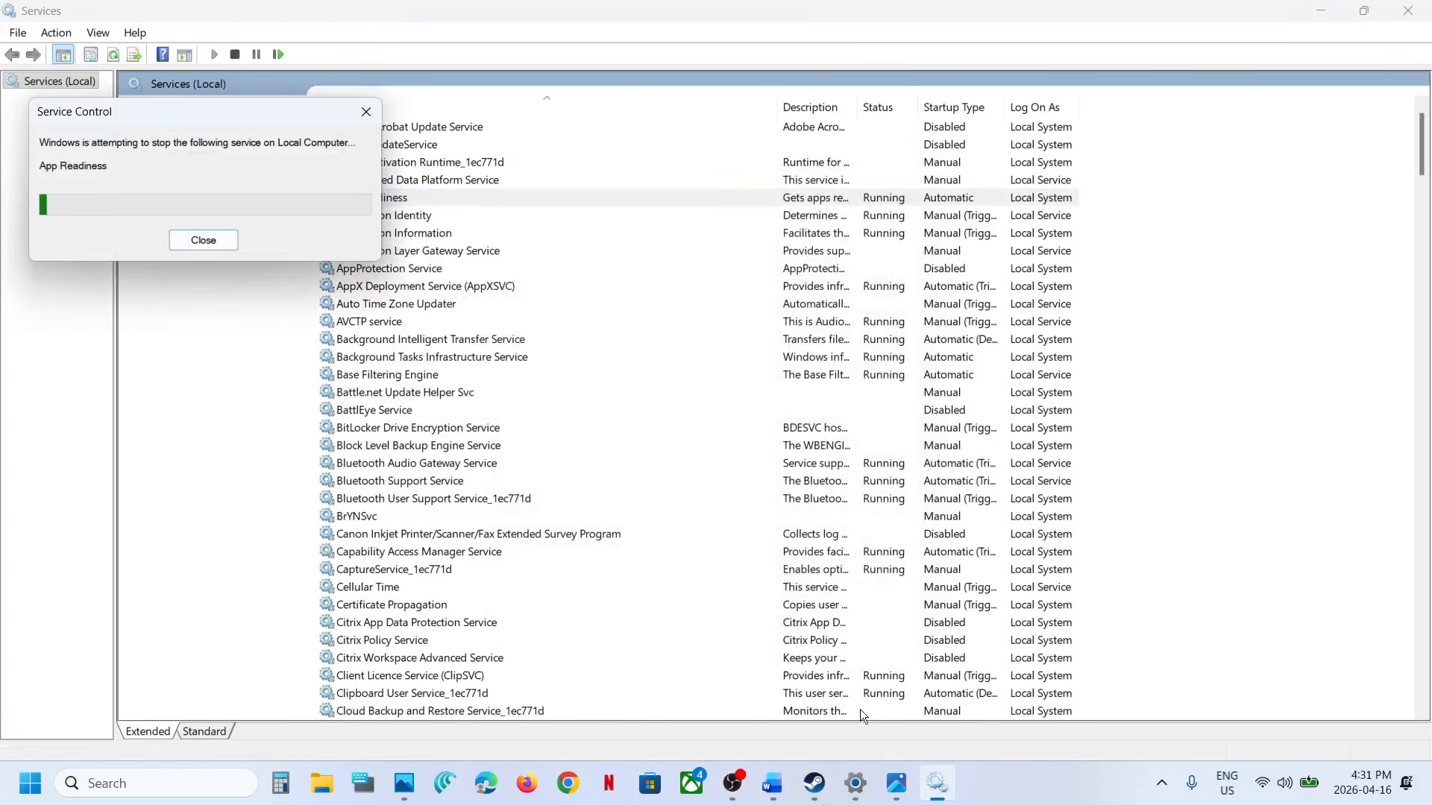
Step: Switch back to Settings and retry the failed Windows update
{"action": "left_click", "coordinate": [863, 793]}
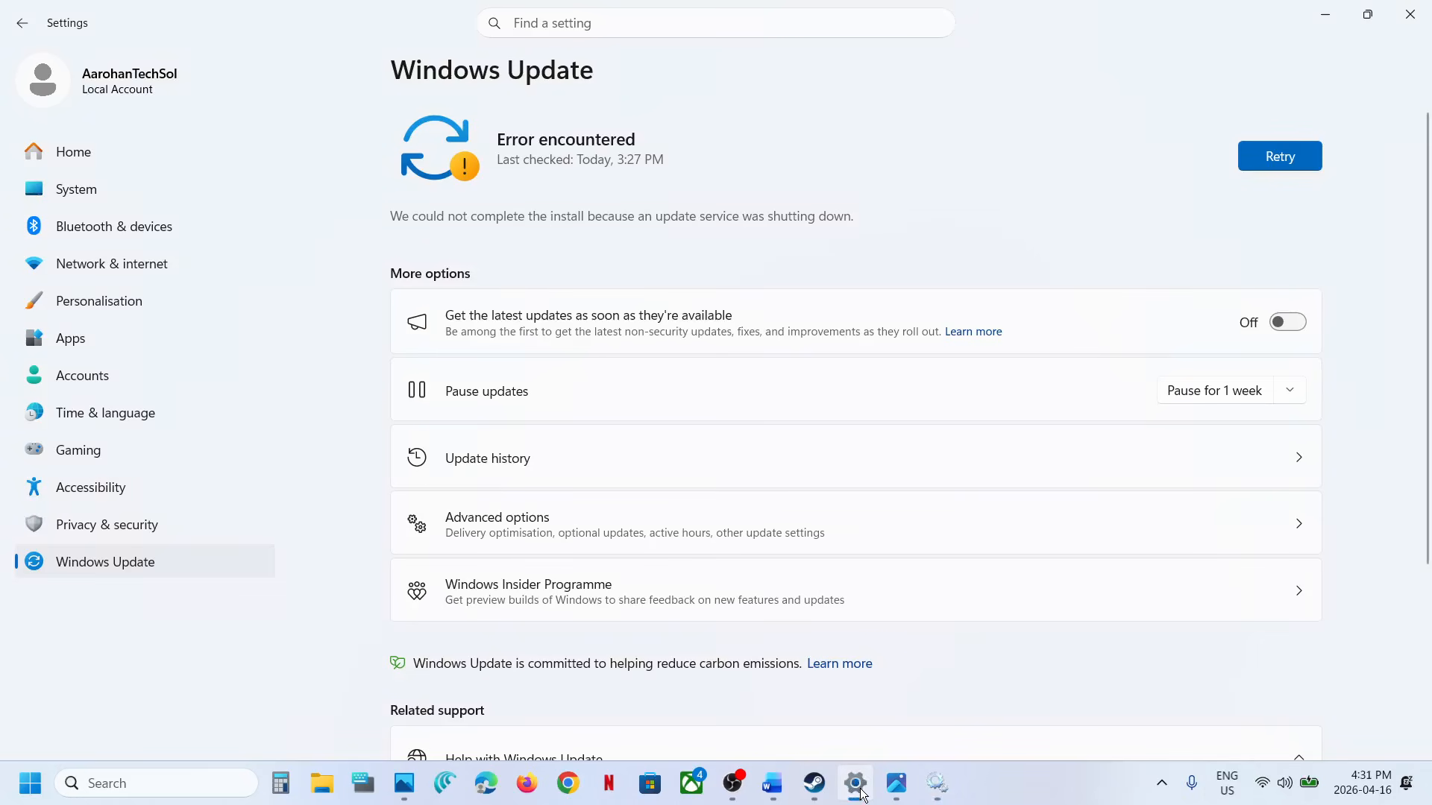
{"action": "left_click", "coordinate": [1271, 159]}
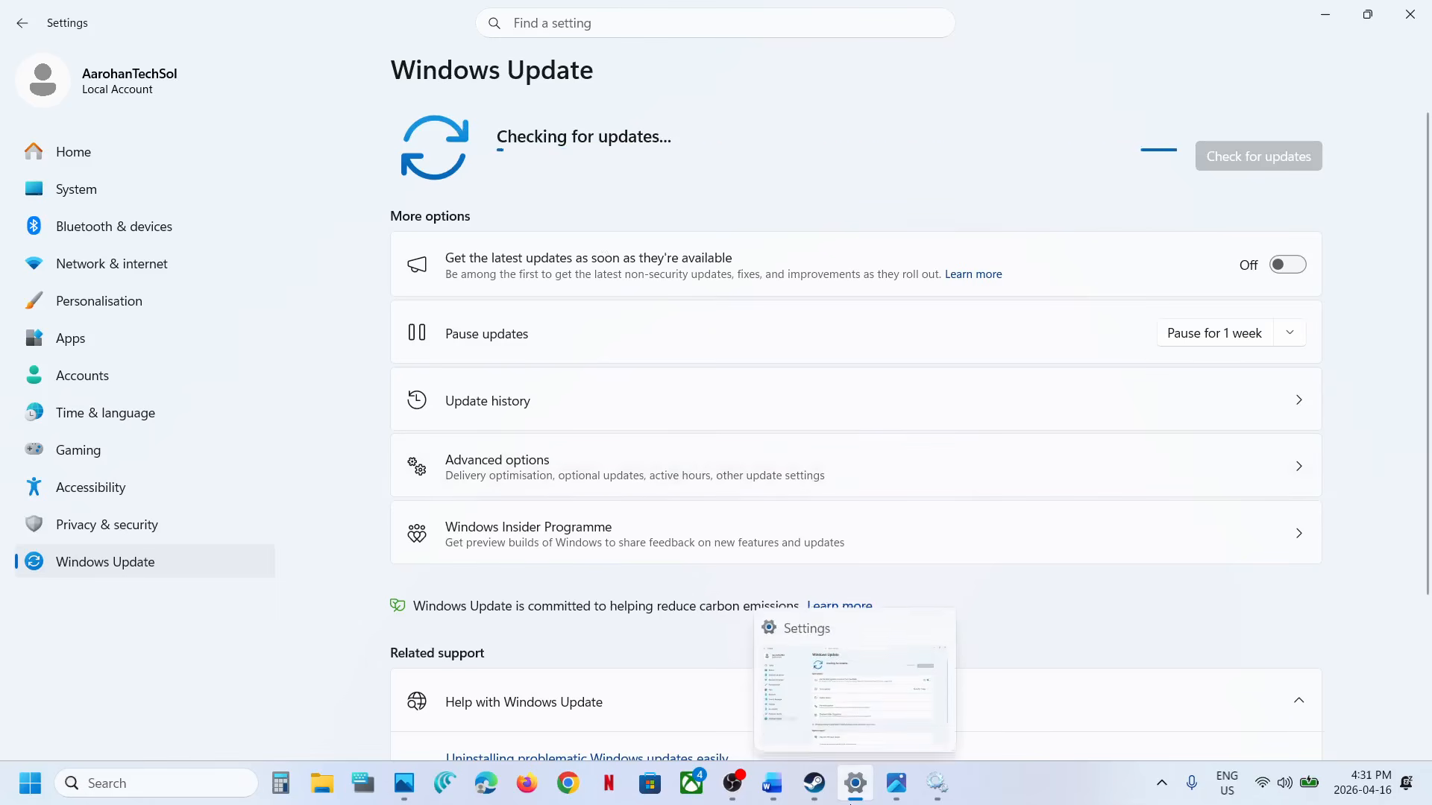
Step: Switch to the Word notes and show the Step 1 PowerShell commands in a maximised window
{"action": "left_click", "coordinate": [771, 783]}
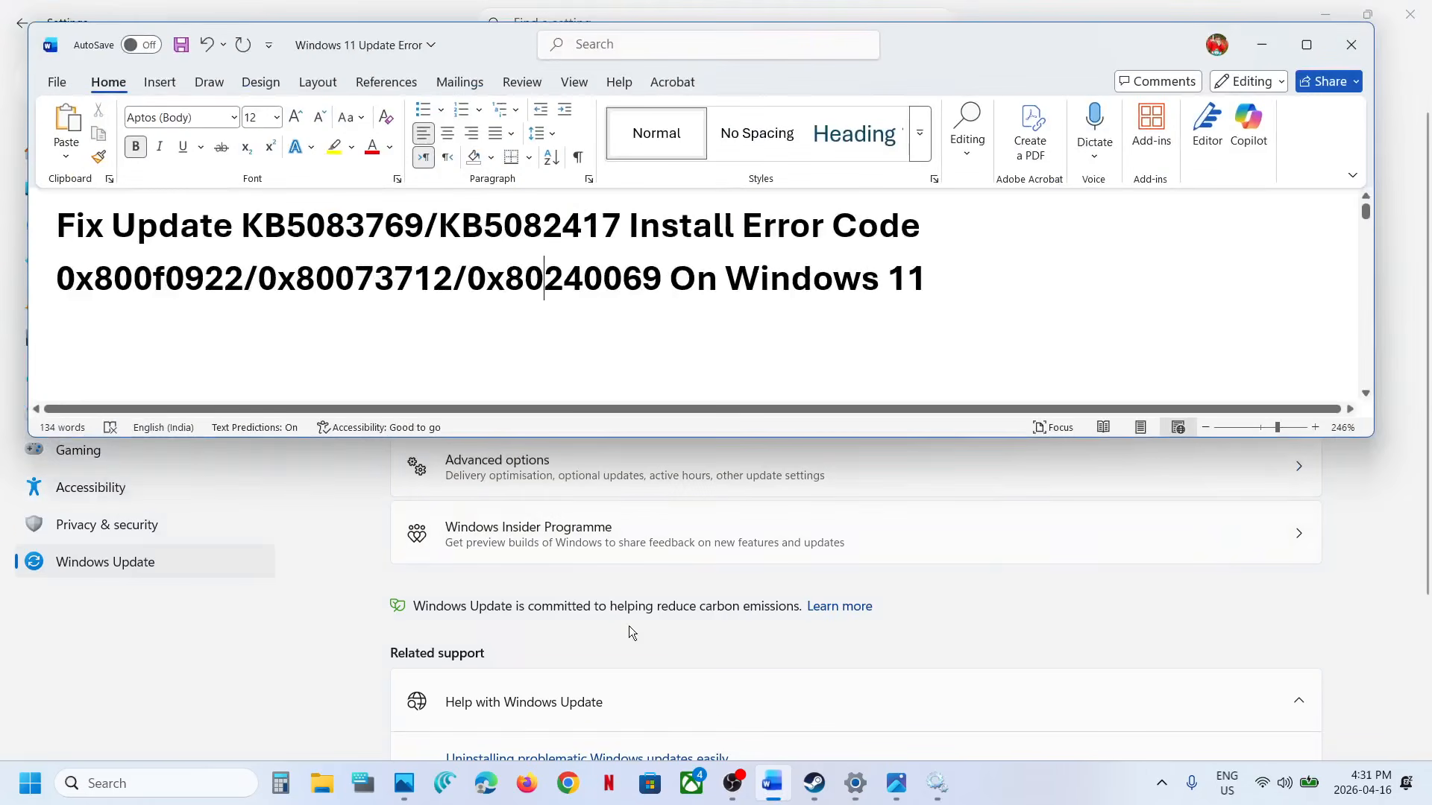
{"action": "scroll", "coordinate": [428, 323], "scroll_direction": "down", "scroll_amount": 5}
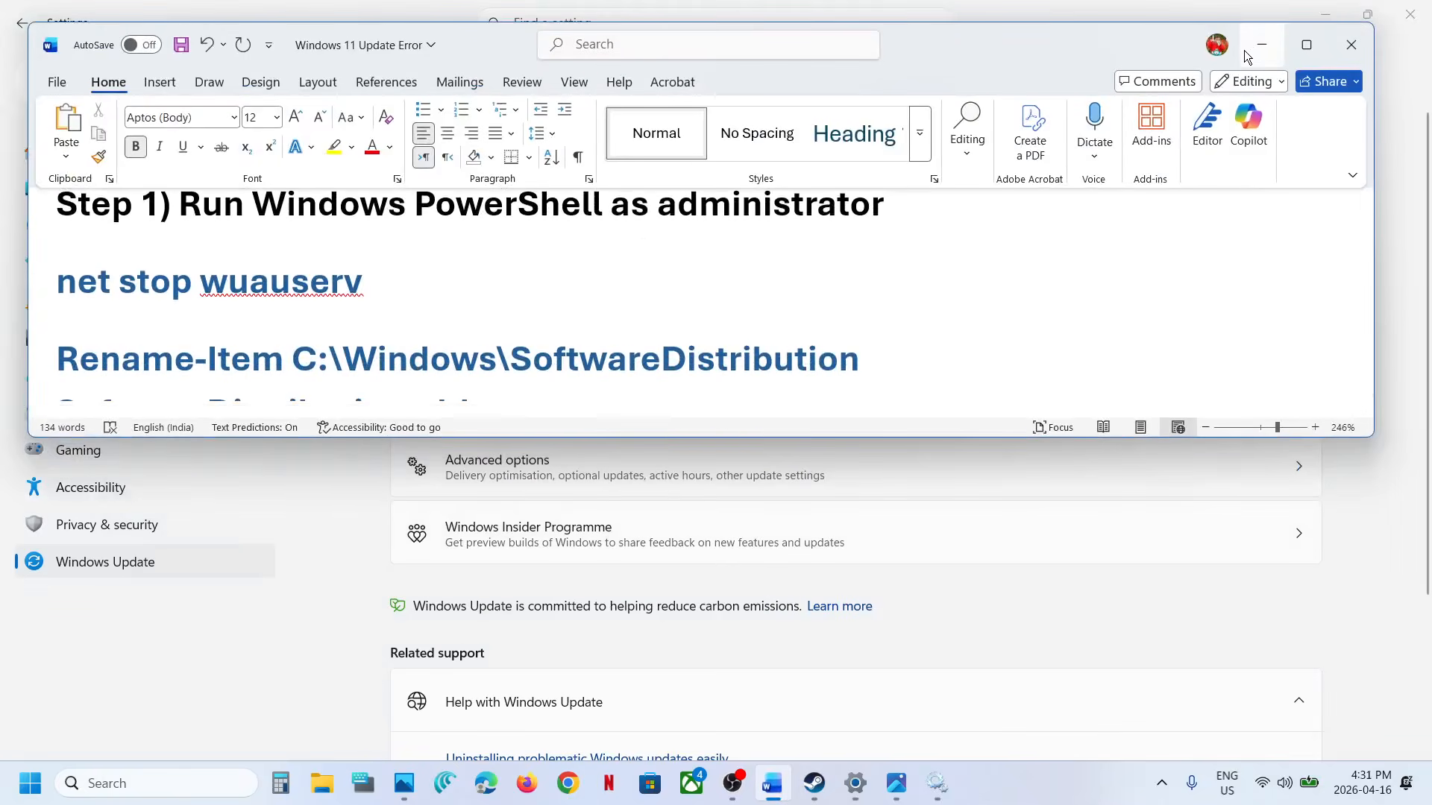
{"action": "left_click", "coordinate": [1303, 46]}
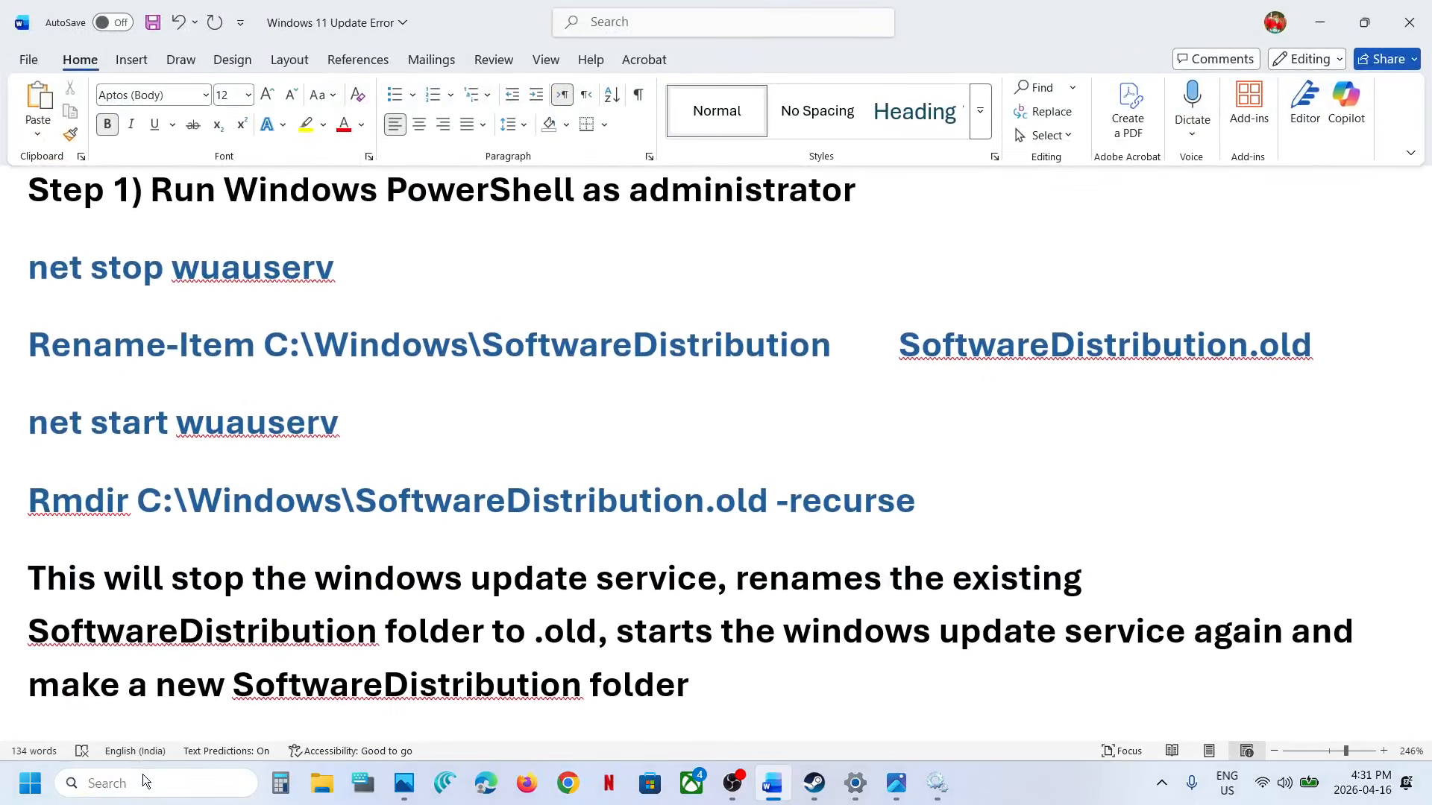
Step: Run Windows PowerShell as administrator, allow the elevation request, and move its window clear of the listed commands
{"action": "left_click", "coordinate": [144, 779]}
{"action": "type", "text": "powersh"}
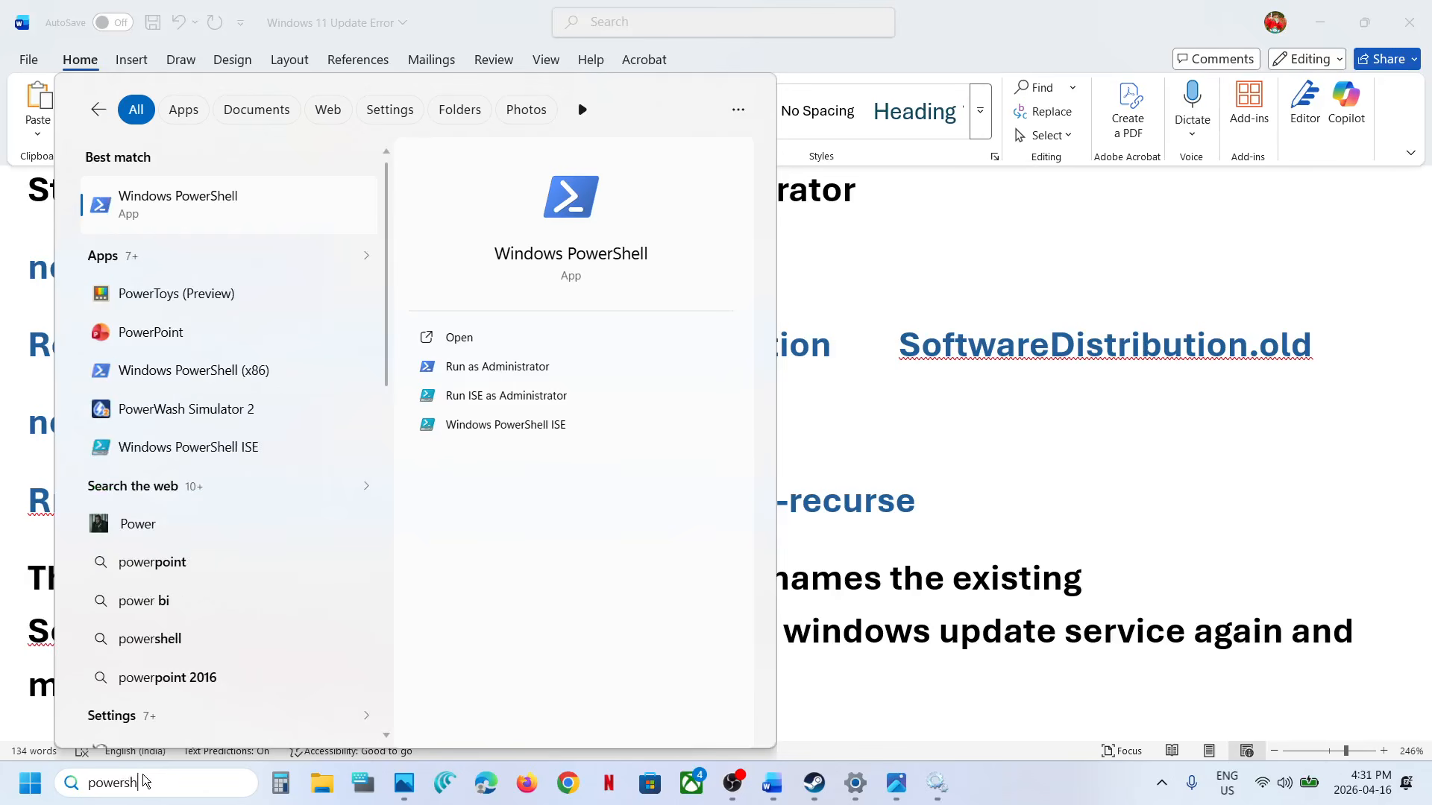
{"action": "type", "text": "ell"}
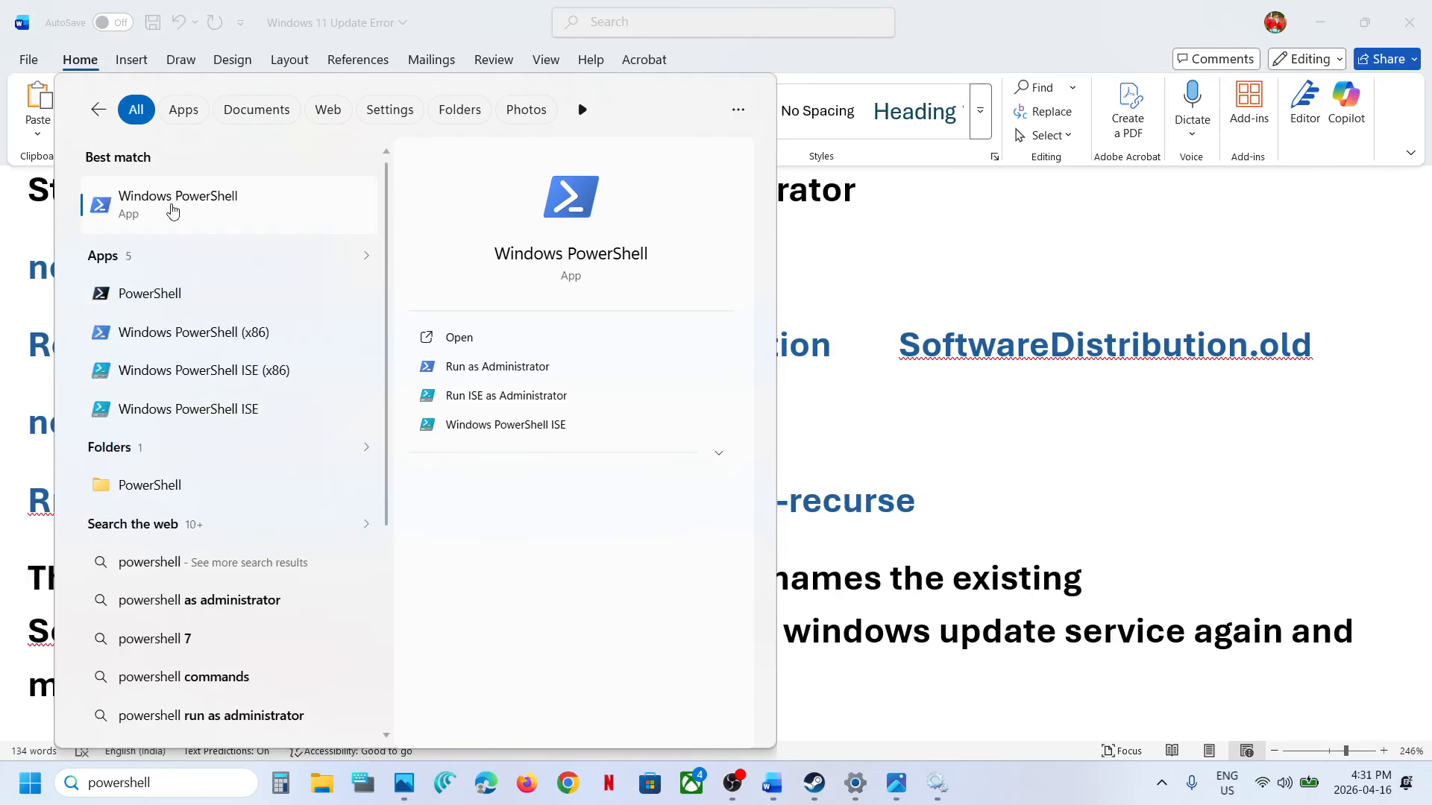
{"action": "right_click", "coordinate": [173, 212]}
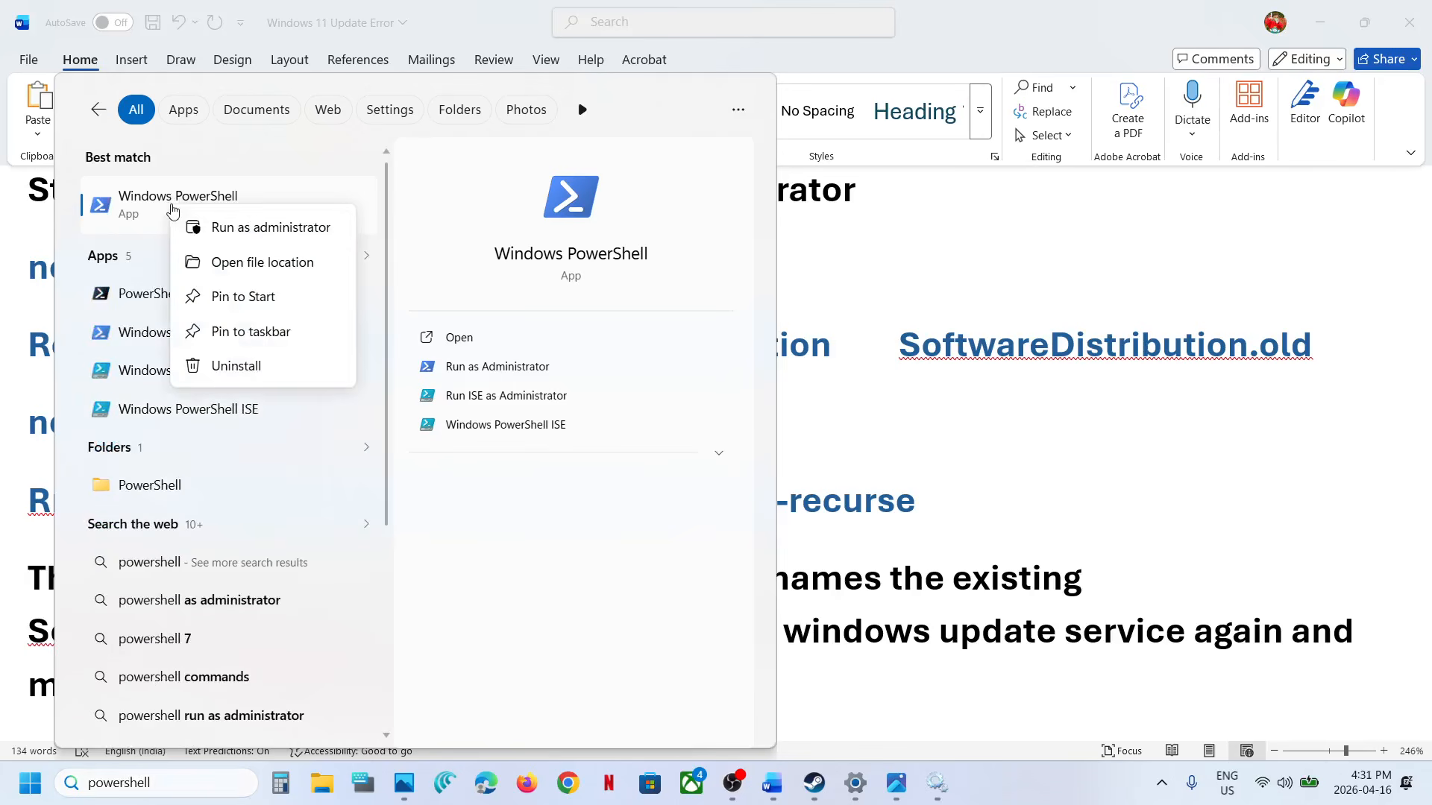
{"action": "left_click", "coordinate": [287, 232]}
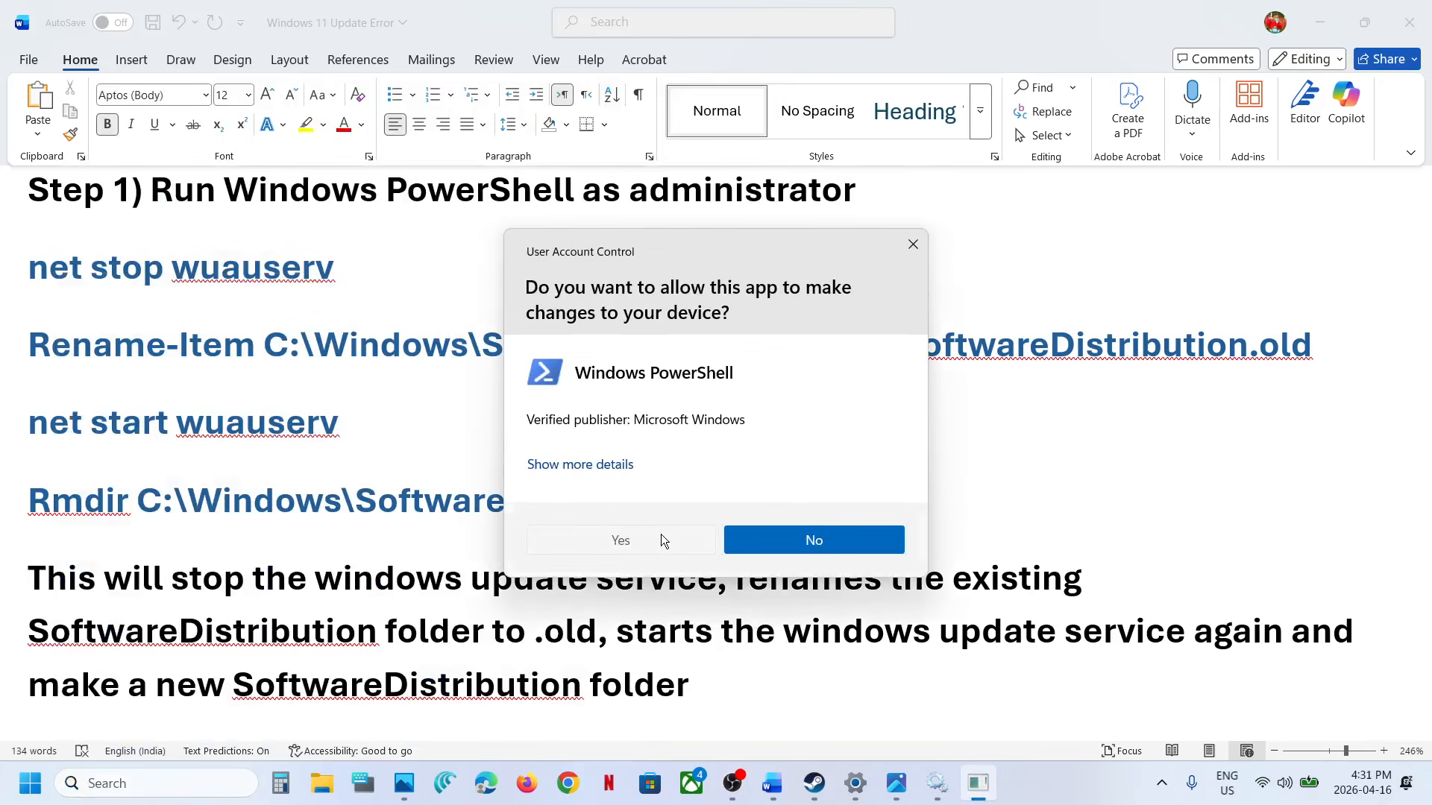
{"action": "left_click", "coordinate": [620, 540]}
{"action": "left_click_drag", "start_coordinate": [418, 142], "coordinate": [653, 149]}
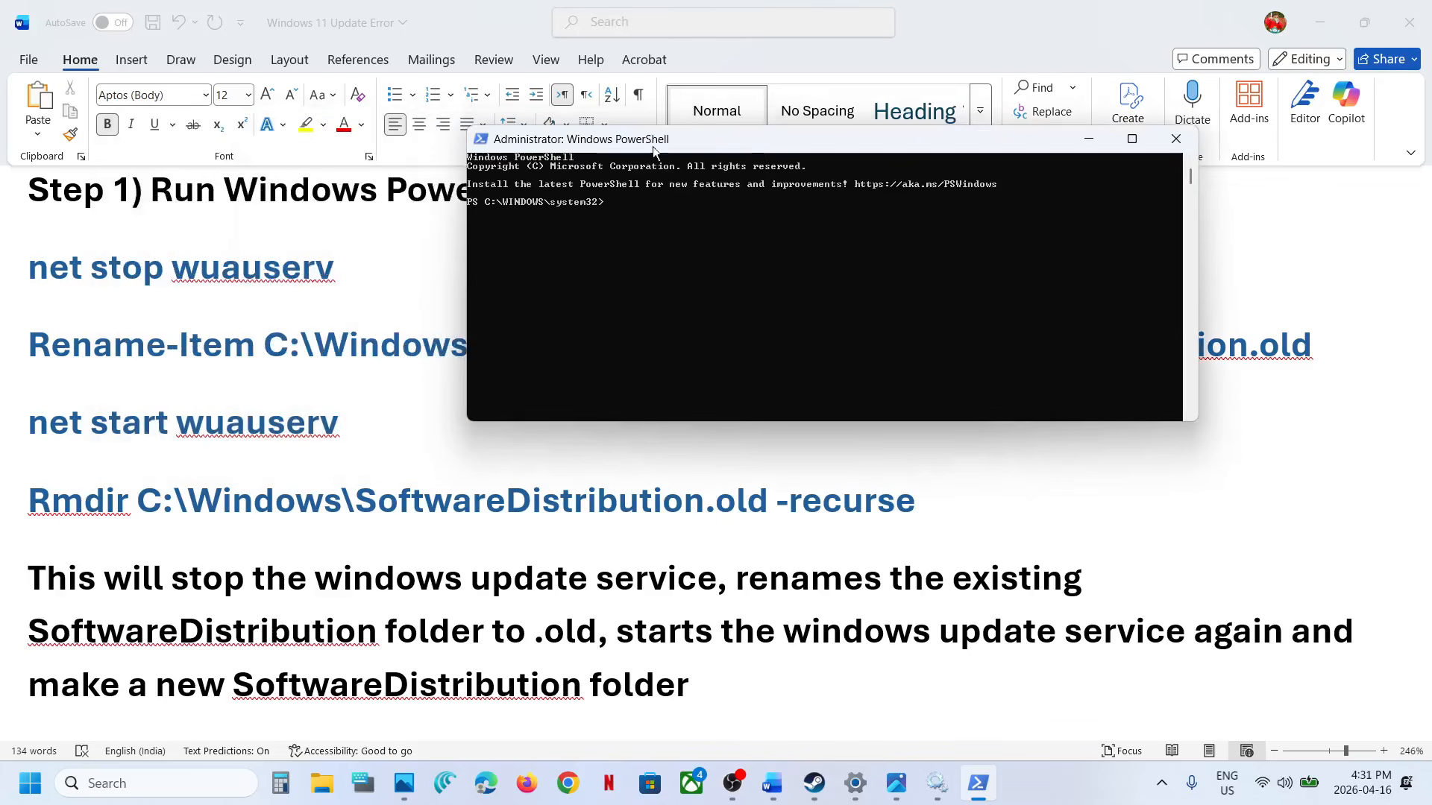
Step: Copy the command net stop wuauserv from the Word notes and run it in PowerShell
{"action": "triple_click", "coordinate": [203, 274]}
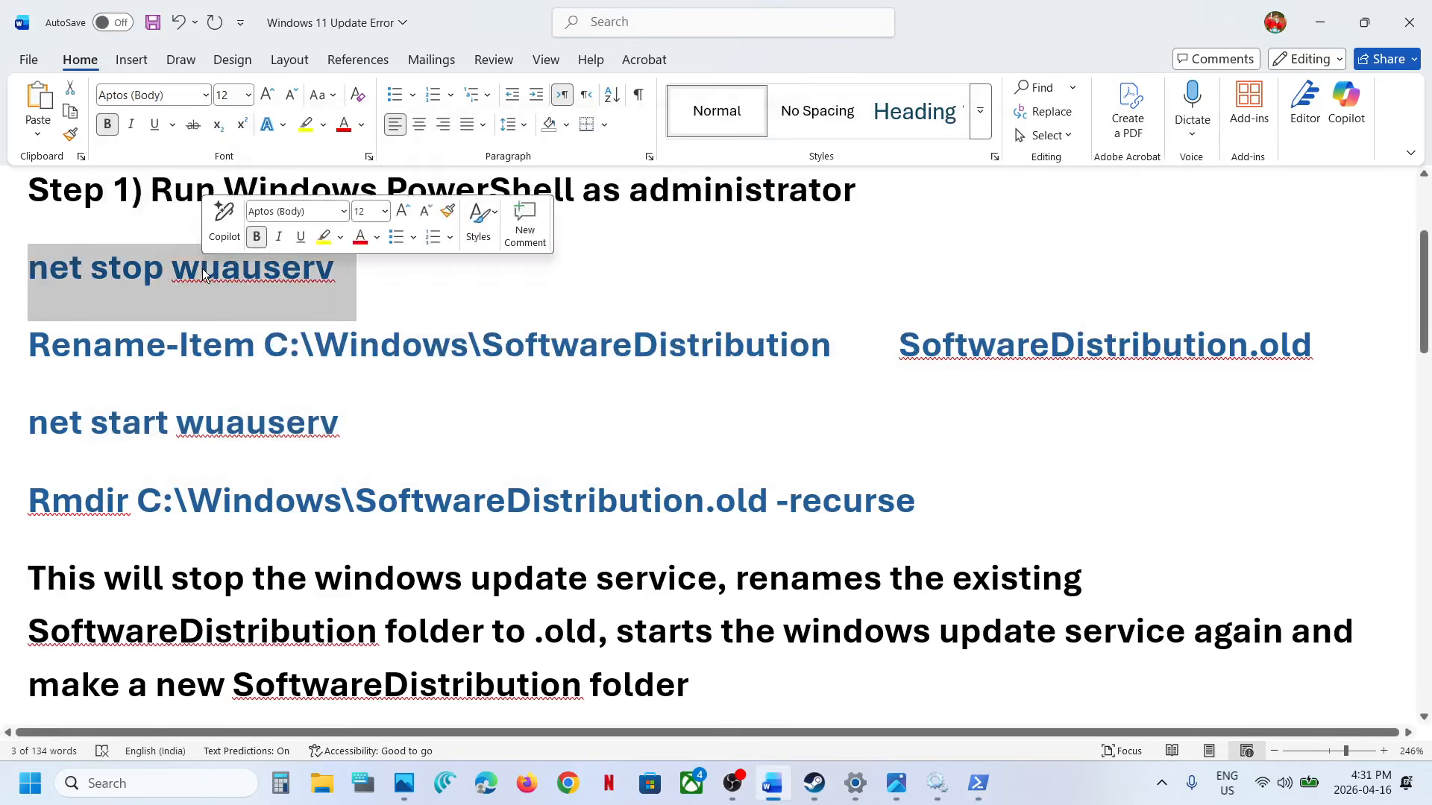
{"action": "key", "text": "ctrl+c"}
{"action": "key", "text": "alt+Tab"}
{"action": "left_click", "coordinate": [658, 251]}
{"action": "key", "text": "ctrl+v"}
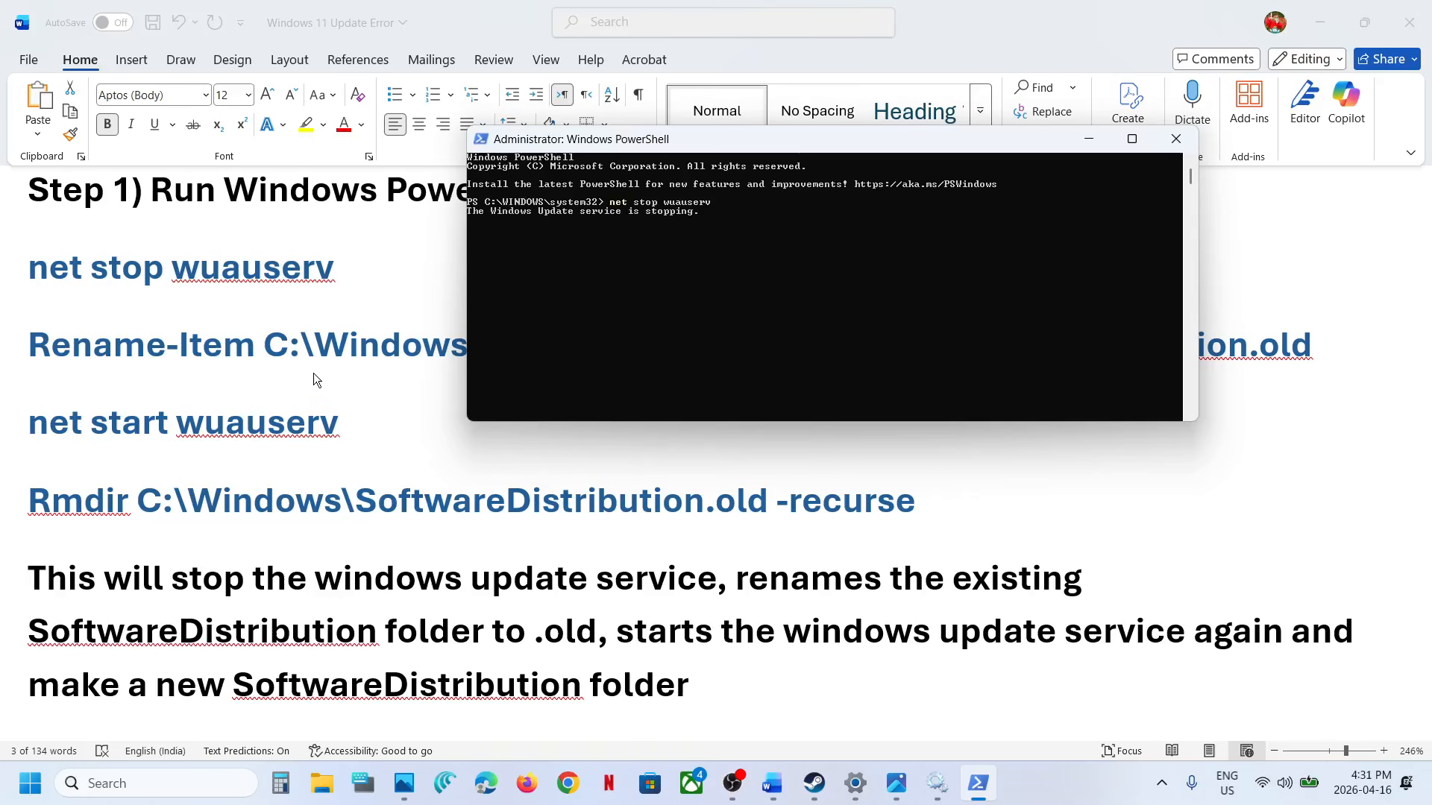
Step: Copy the Rename-Item command from the notes and run it in PowerShell to rename C:\Windows\SoftwareDistribution to SoftwareDistribution.old
{"action": "key", "text": "alt+Tab"}
{"action": "triple_click", "coordinate": [304, 349]}
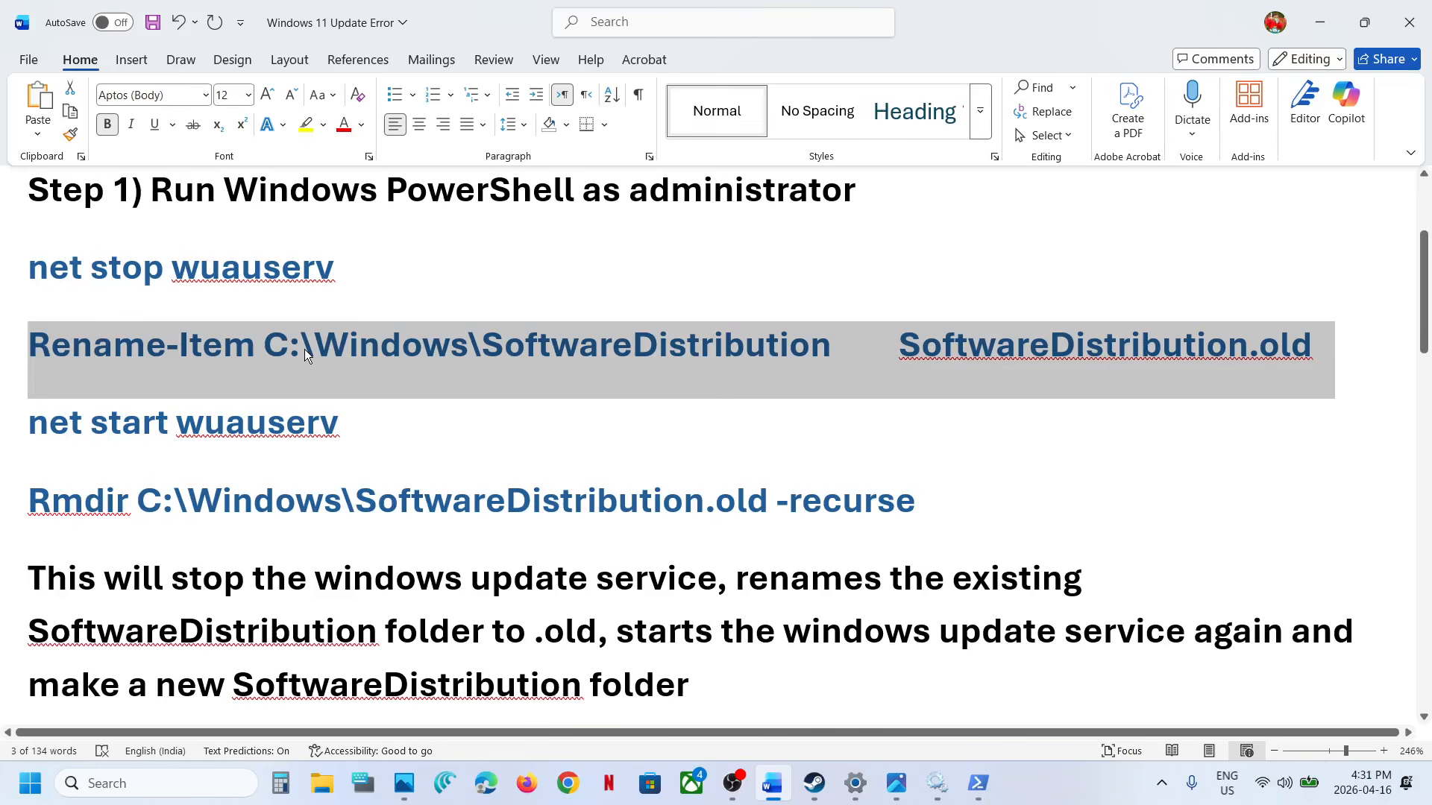
{"action": "key", "text": "ctrl+c"}
{"action": "key", "text": "alt+Tab"}
{"action": "left_click", "coordinate": [739, 257]}
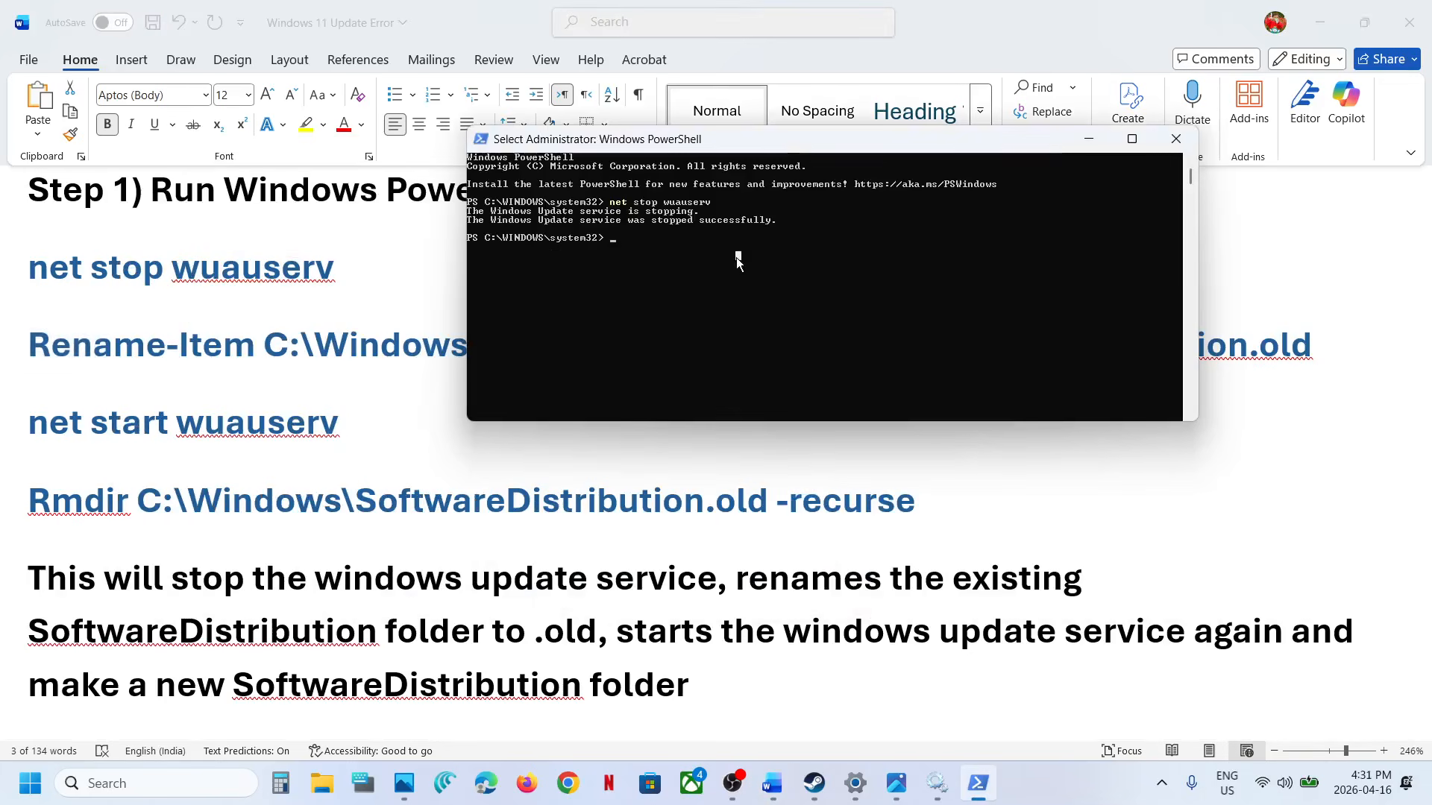
{"action": "key", "text": "ctrl+v"}
Step: Copy the command net start wuauserv from the notes and run it in PowerShell
{"action": "key", "text": "alt+Tab"}
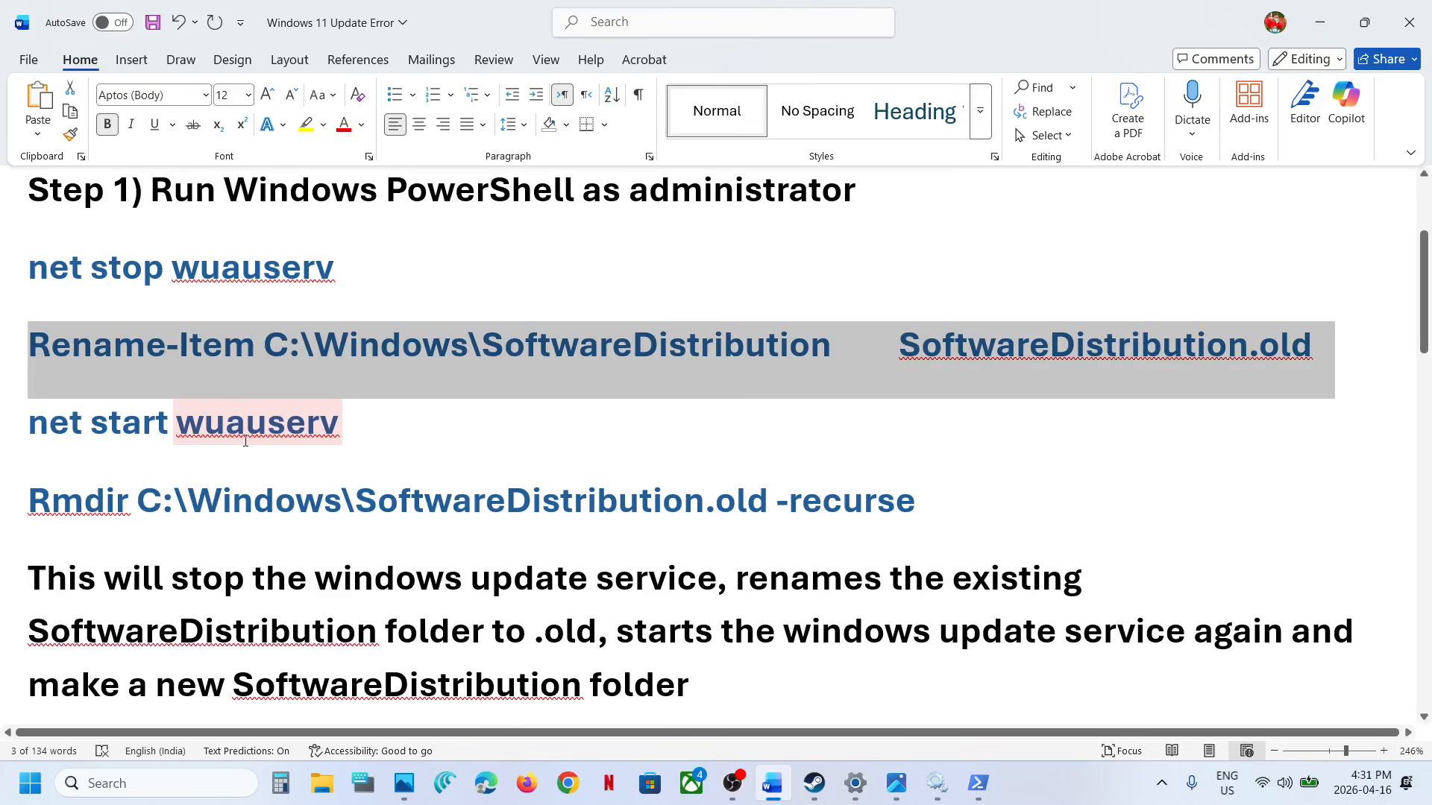
{"action": "triple_click", "coordinate": [245, 441]}
{"action": "key", "text": "ctrl+c"}
{"action": "key", "text": "alt+Tab"}
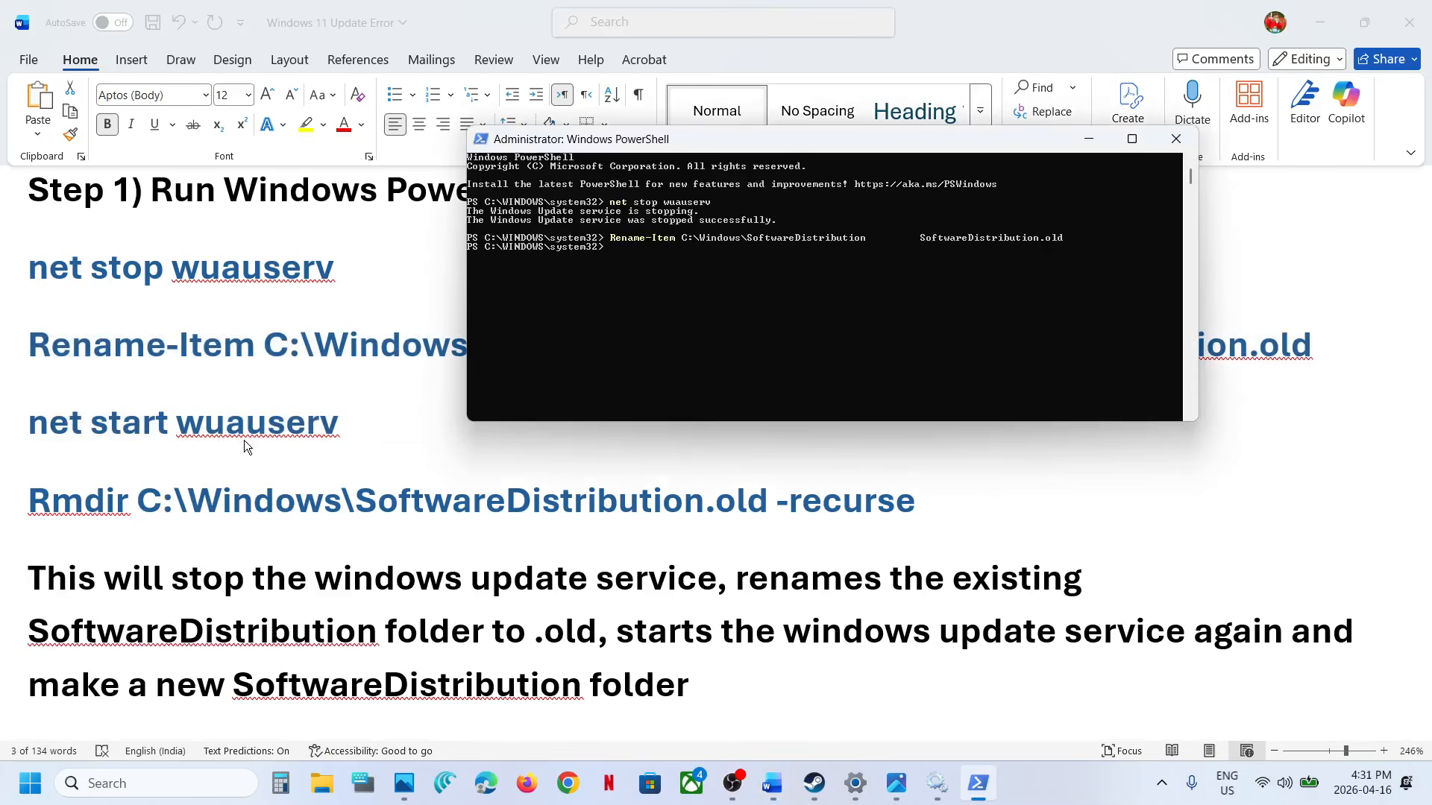
{"action": "key", "text": "ctrl+v"}
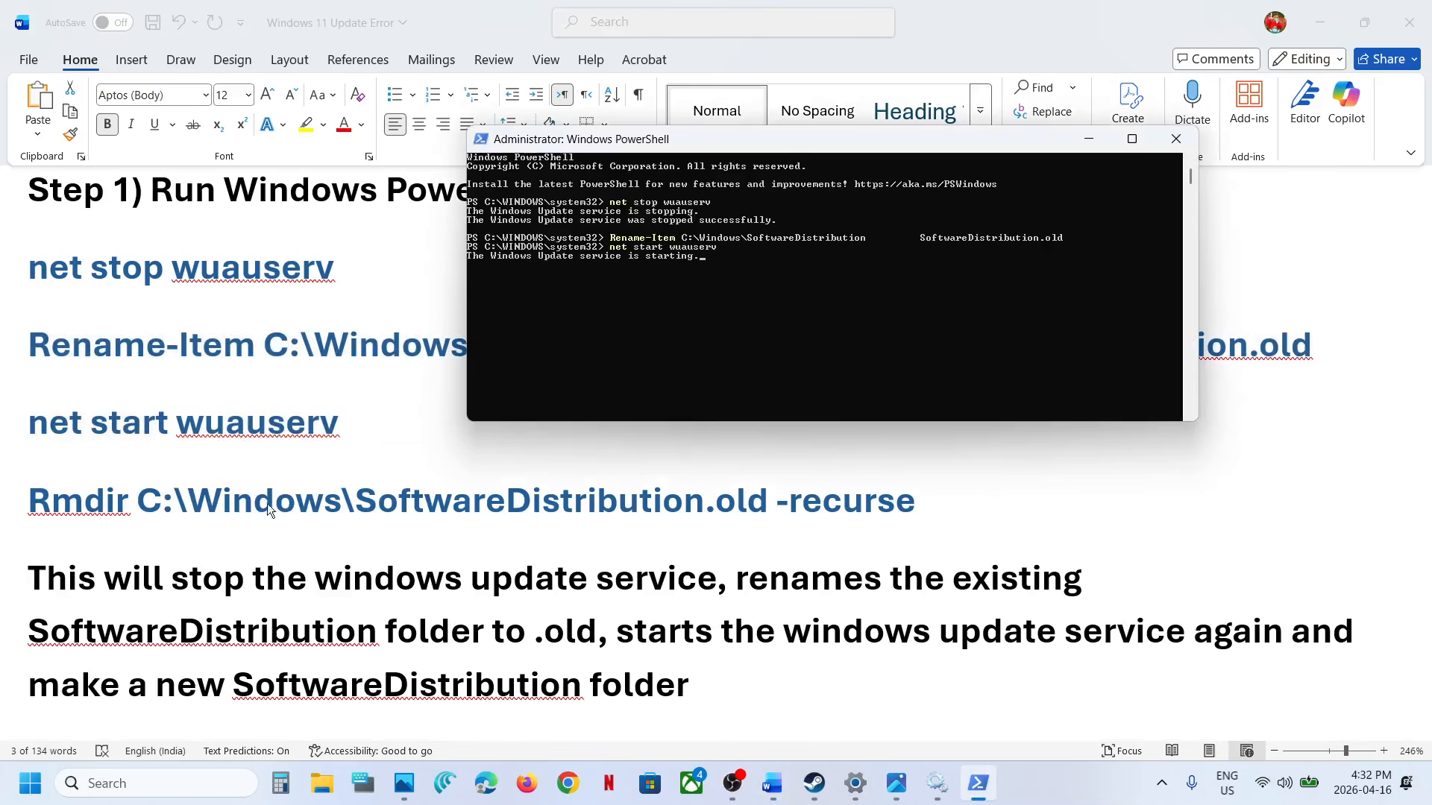
Step: Copy Rmdir C:\Windows\SoftwareDistribution.old -recurse from the notes, run it in PowerShell, and close the PowerShell window
{"action": "key", "text": "alt+Tab"}
{"action": "triple_click", "coordinate": [368, 499]}
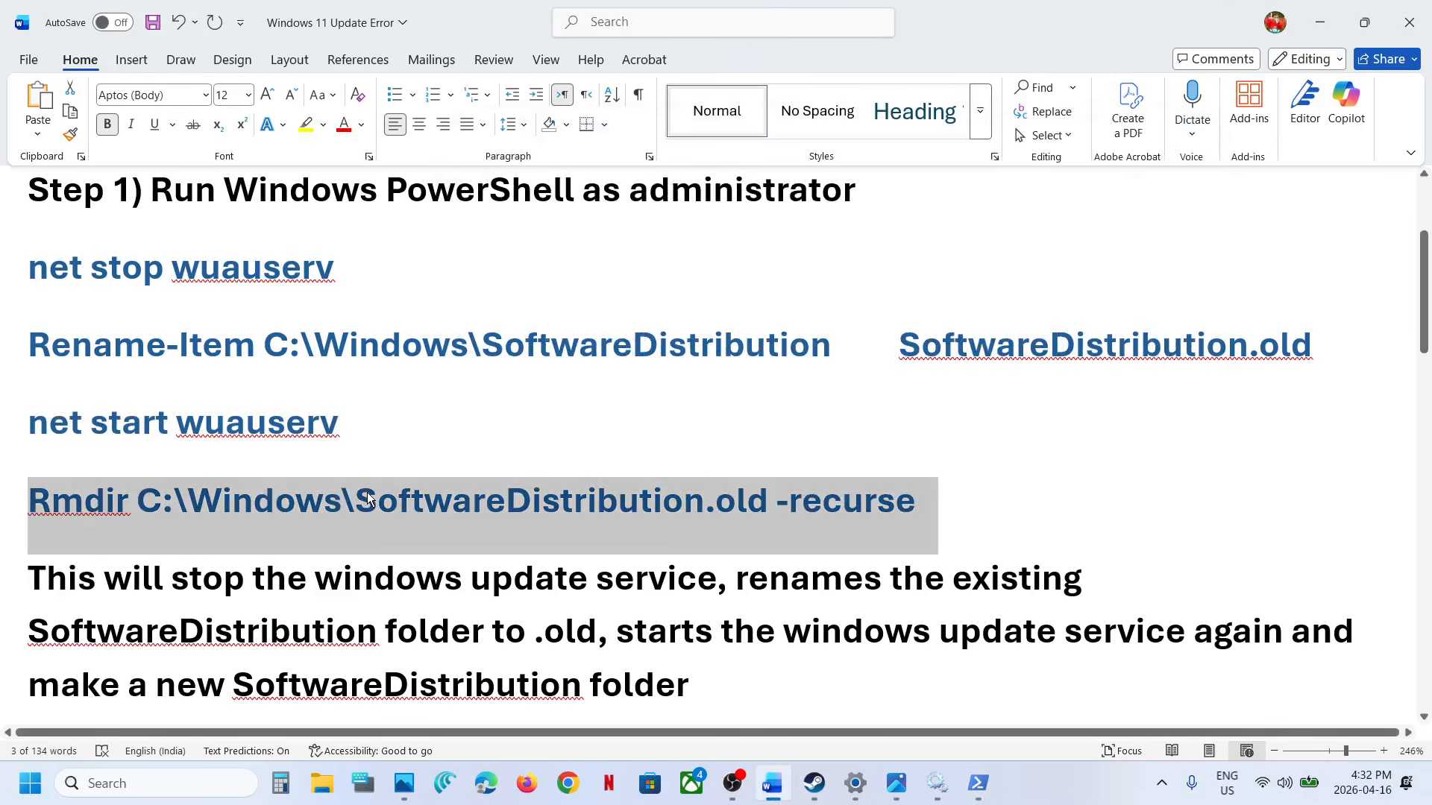
{"action": "key", "text": "ctrl+c"}
{"action": "key", "text": "alt+Tab"}
{"action": "key", "text": "ctrl+v"}
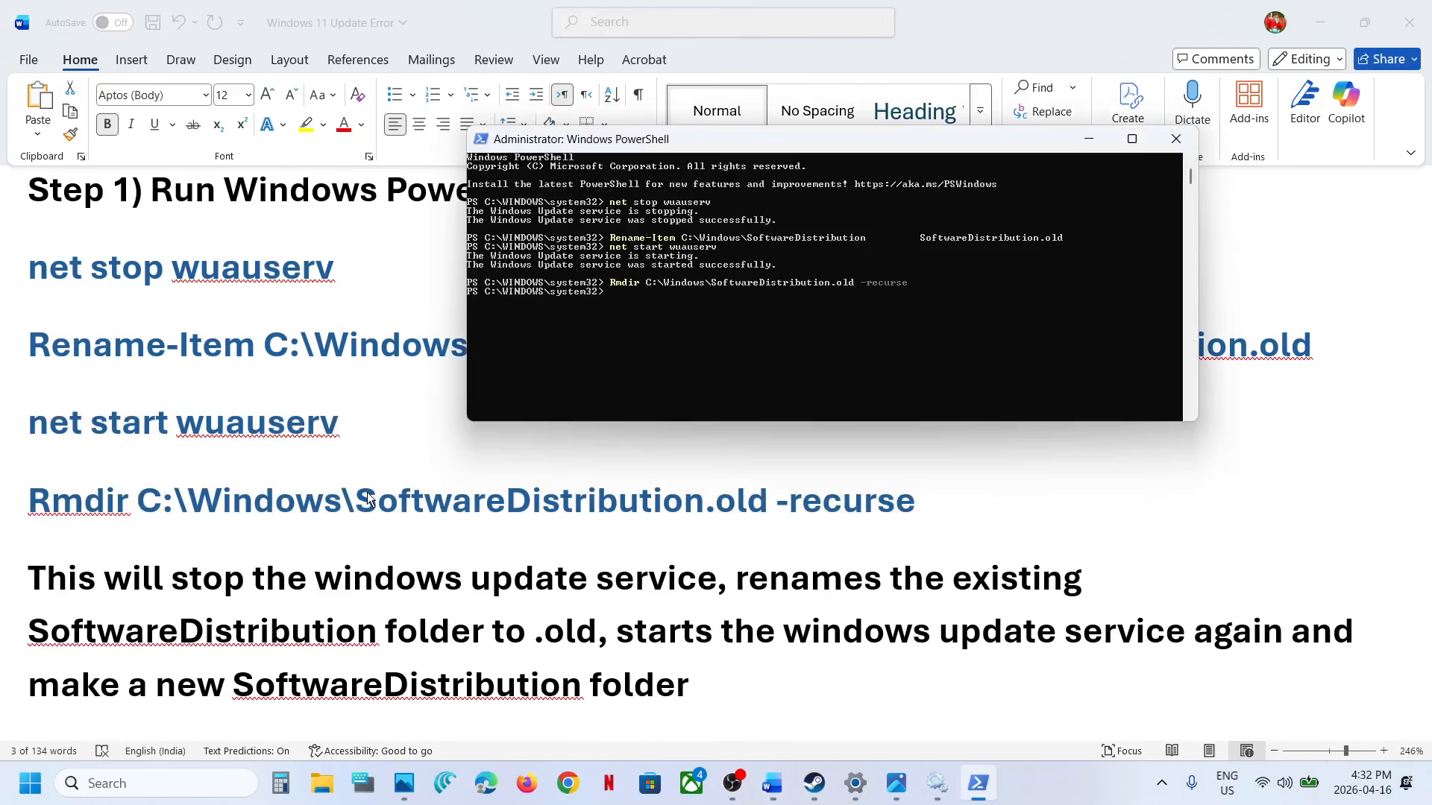
{"action": "left_click", "coordinate": [1176, 138]}
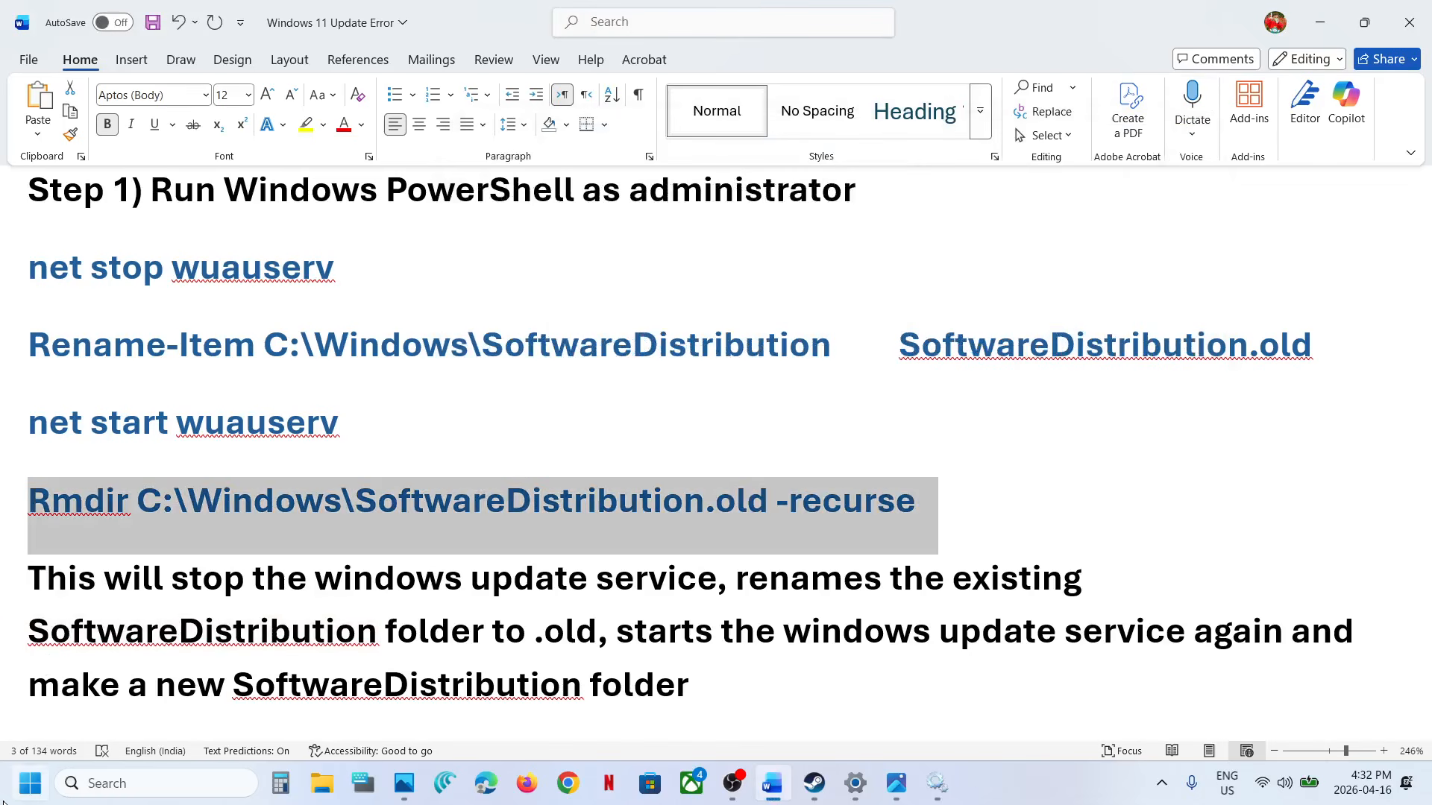
{"action": "key", "text": "super"}
{"action": "left_click", "coordinate": [542, 718]}
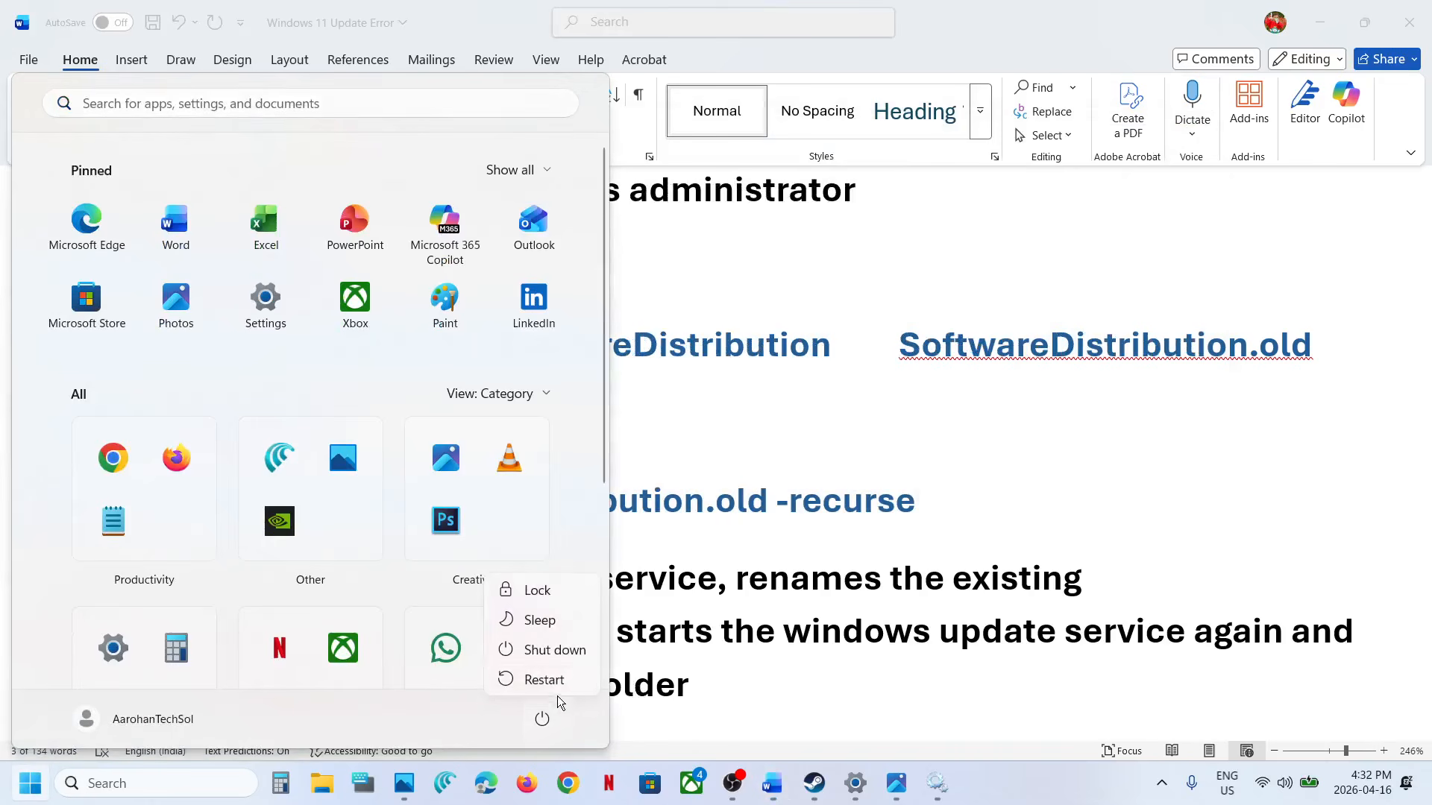
{"action": "left_click", "coordinate": [824, 461]}
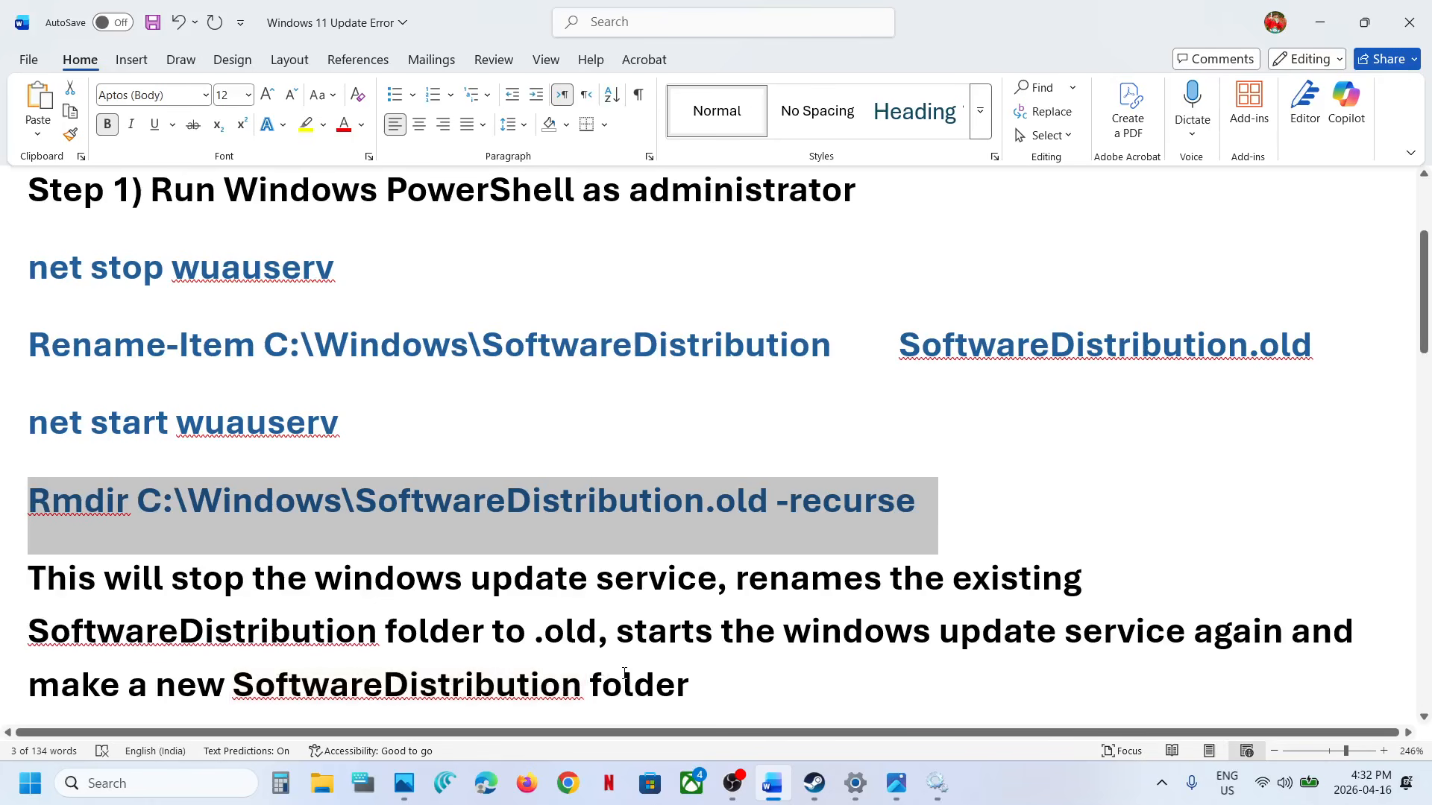
Step: Follow the Microsoft Update Catalog link under Step 5 of the Word notes
{"action": "scroll", "coordinate": [551, 495], "scroll_direction": "down", "scroll_amount": 1}
{"action": "scroll", "coordinate": [551, 495], "scroll_direction": "down", "scroll_amount": 8}
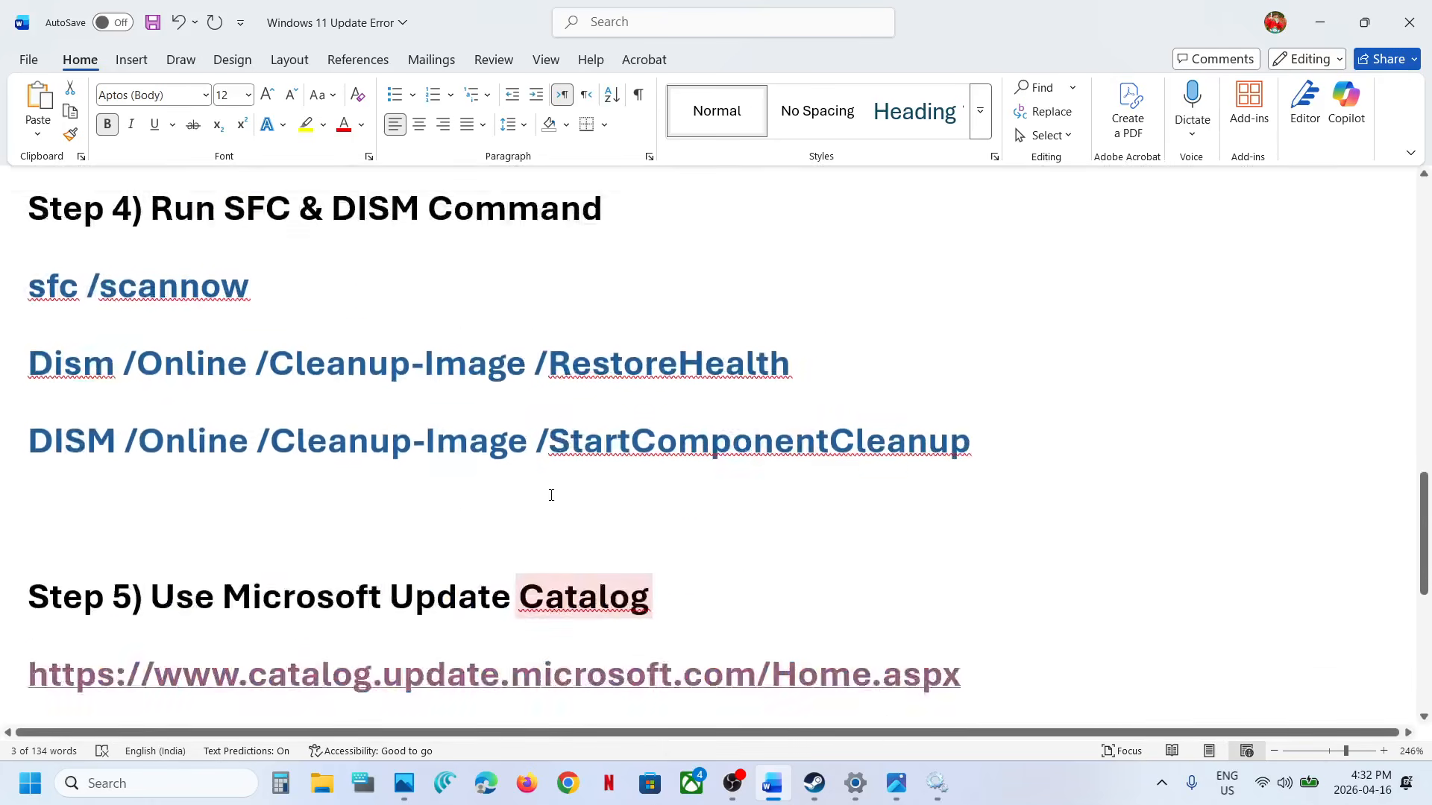
{"action": "scroll", "coordinate": [481, 535], "scroll_direction": "up", "scroll_amount": 1}
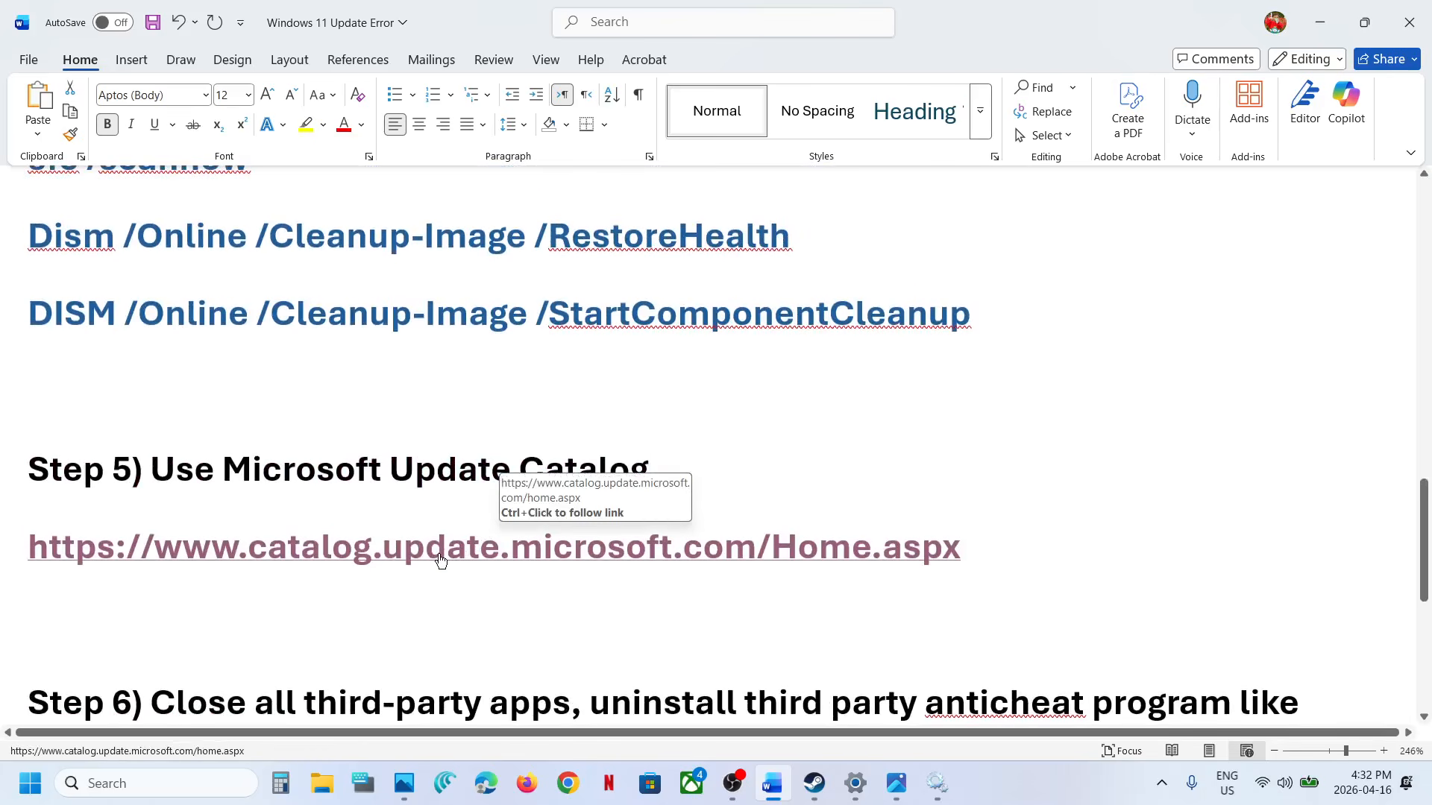
{"action": "left_click", "coordinate": [481, 535], "text": "ctrl"}
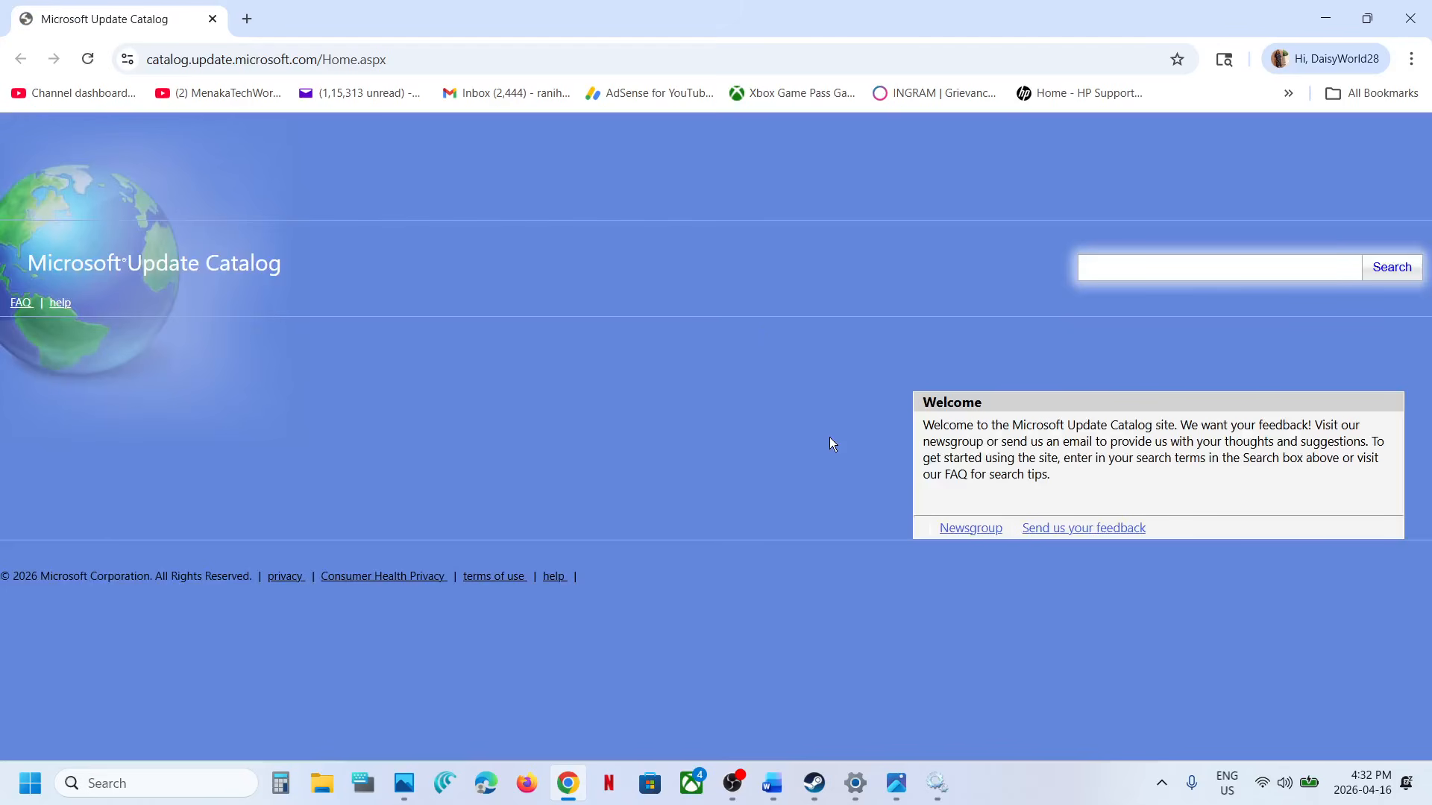
Step: Switch to Settings and copy the number KB5083769 from the 2026-04 Security Update entry in the Windows Update history
{"action": "left_click", "coordinate": [855, 781]}
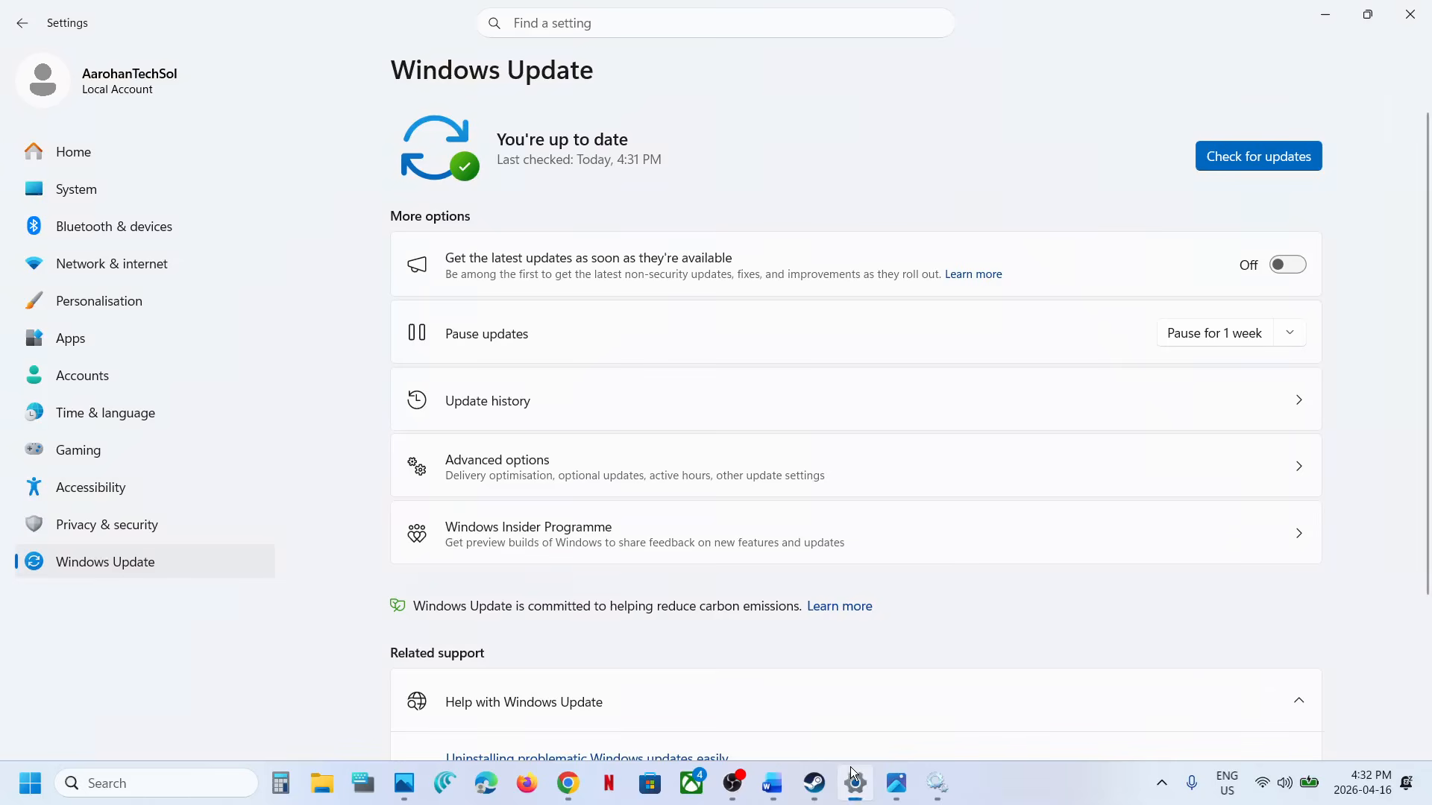
{"action": "left_click", "coordinate": [495, 403]}
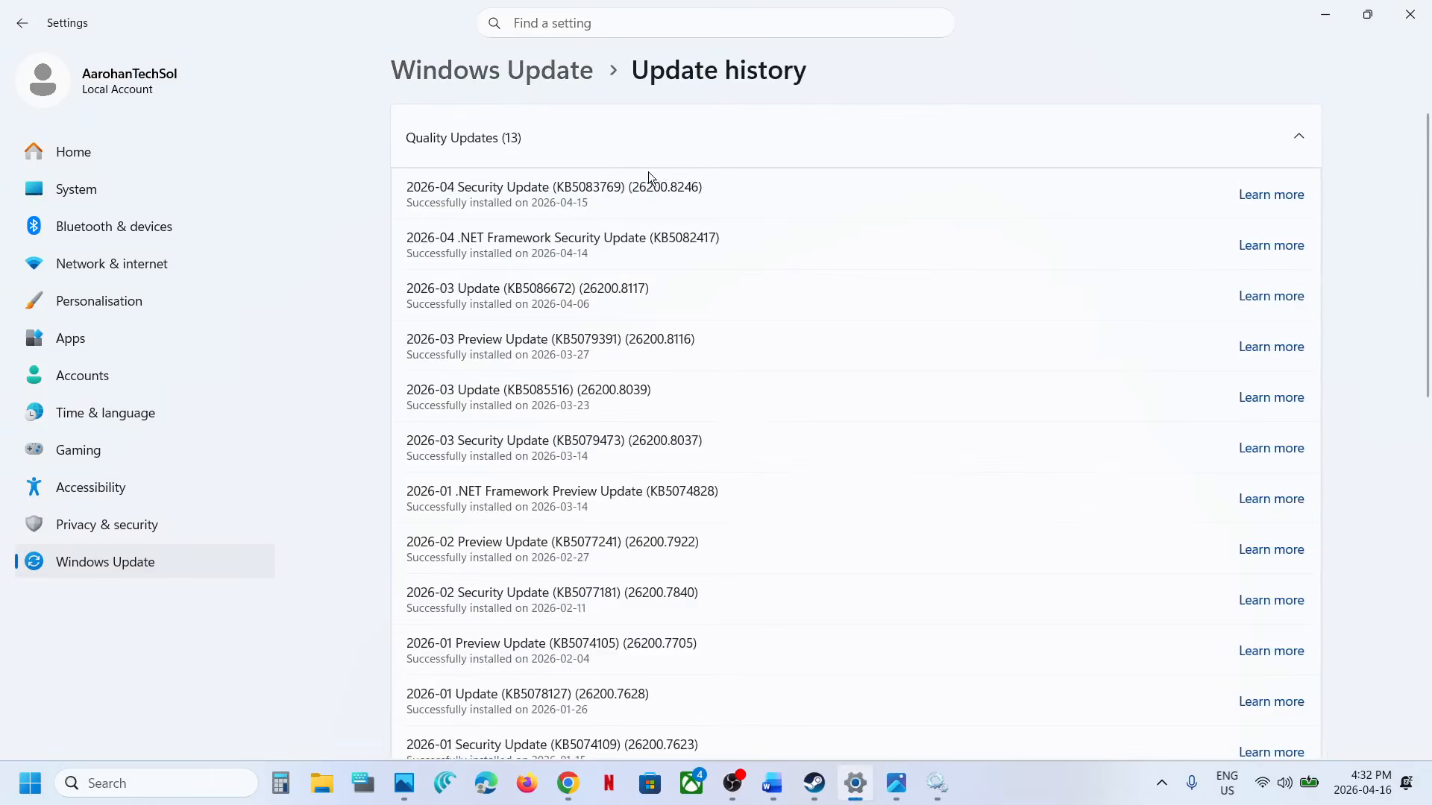
{"action": "double_click", "coordinate": [591, 187]}
{"action": "key", "text": "ctrl+c"}
{"action": "left_click", "coordinate": [605, 194]}
Step: Switch back to Chrome and search the Microsoft Update Catalog for KB5083769
{"action": "left_click", "coordinate": [568, 783]}
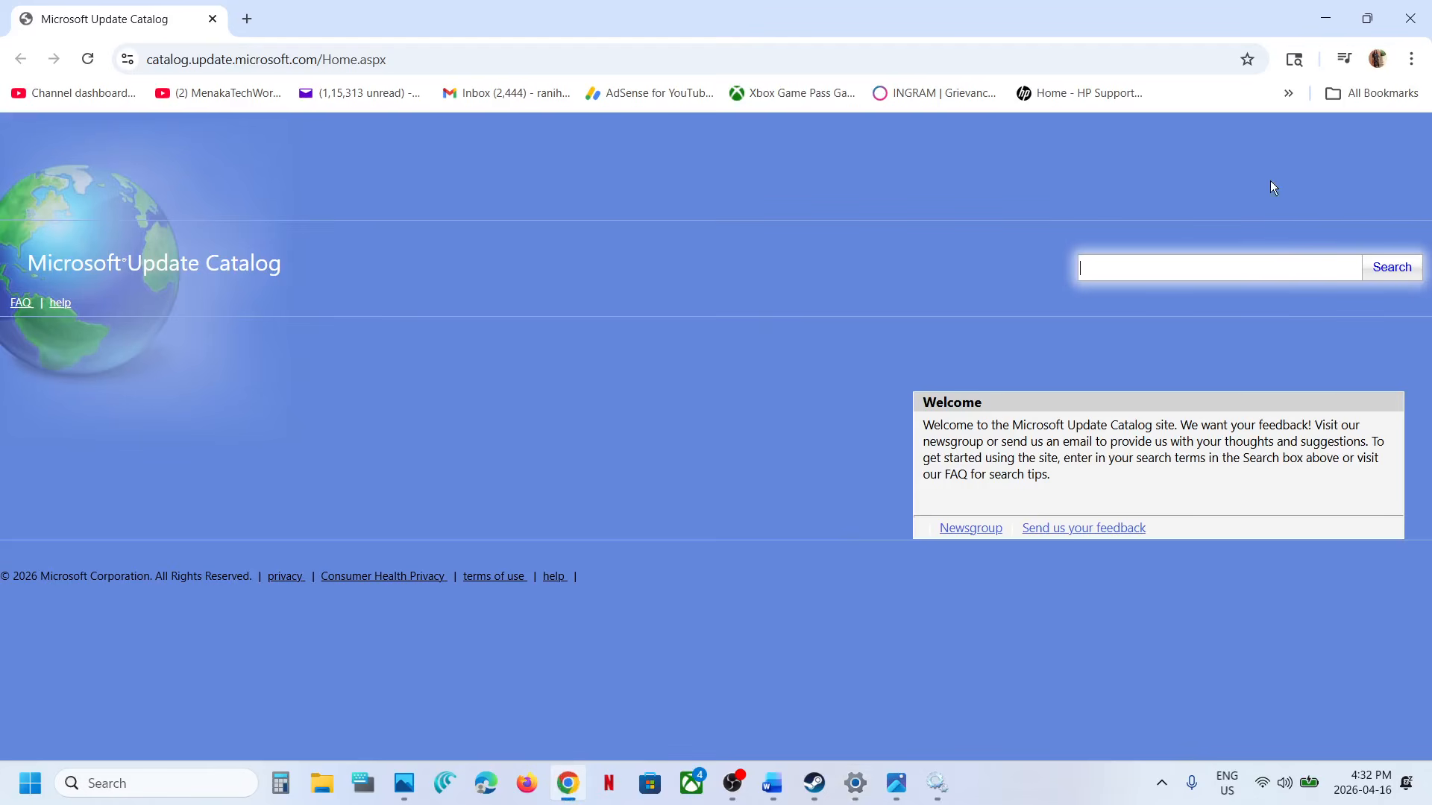
{"action": "key", "text": "ctrl+v"}
{"action": "left_click", "coordinate": [1398, 270]}
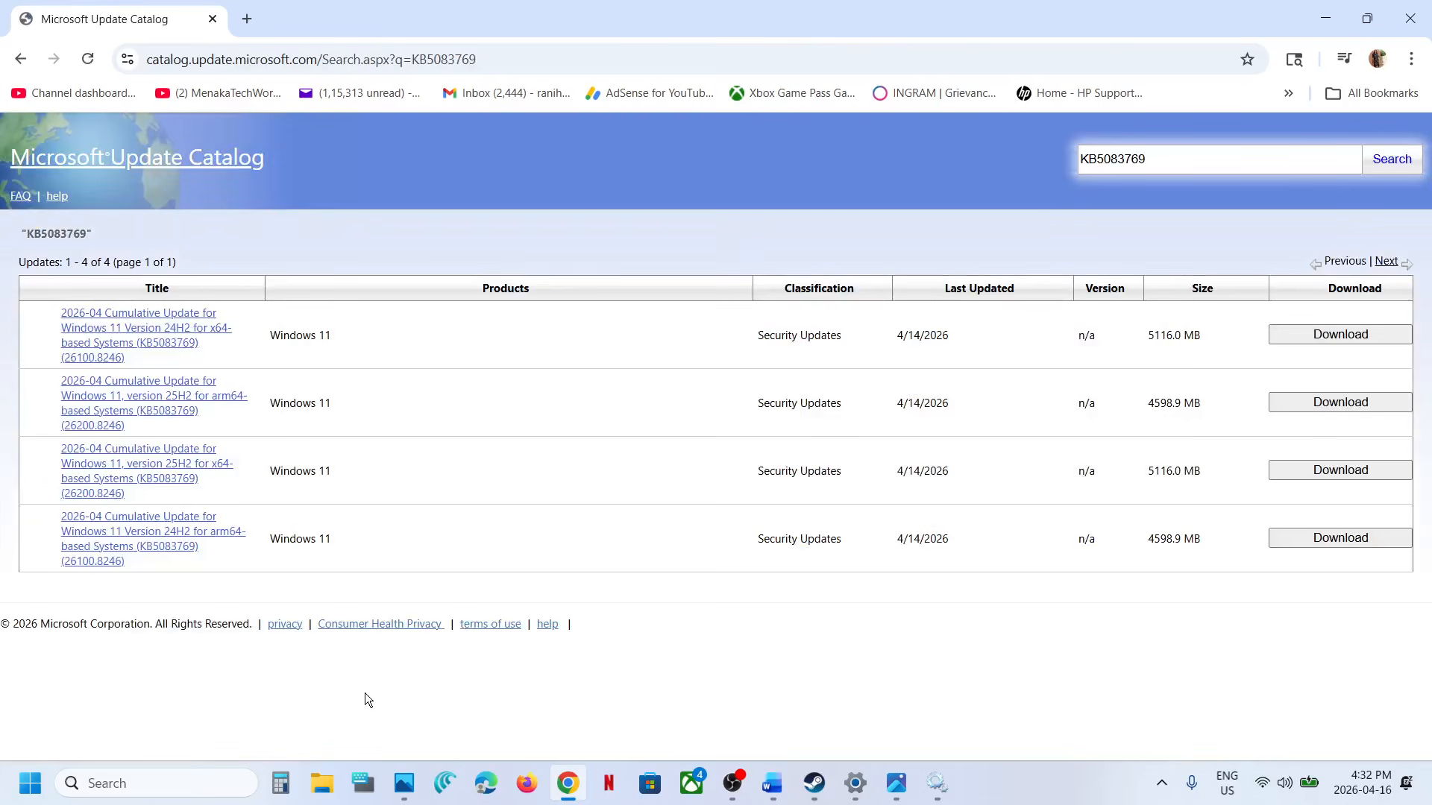
Step: Run winver to check the installed Windows version against the catalog entries, and close the About Windows dialog
{"action": "left_click", "coordinate": [210, 785]}
{"action": "type", "text": "wi"}
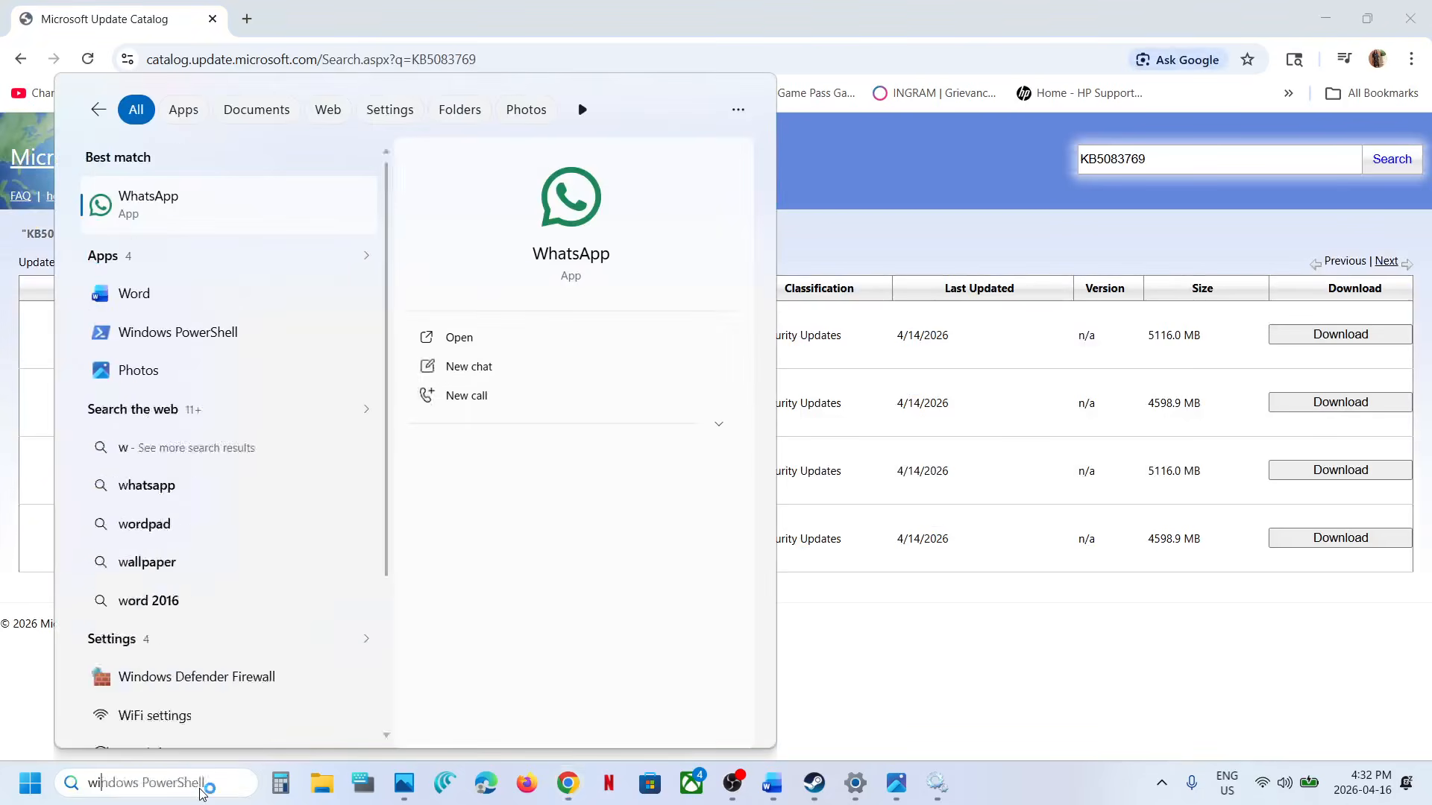
{"action": "type", "text": "nver"}
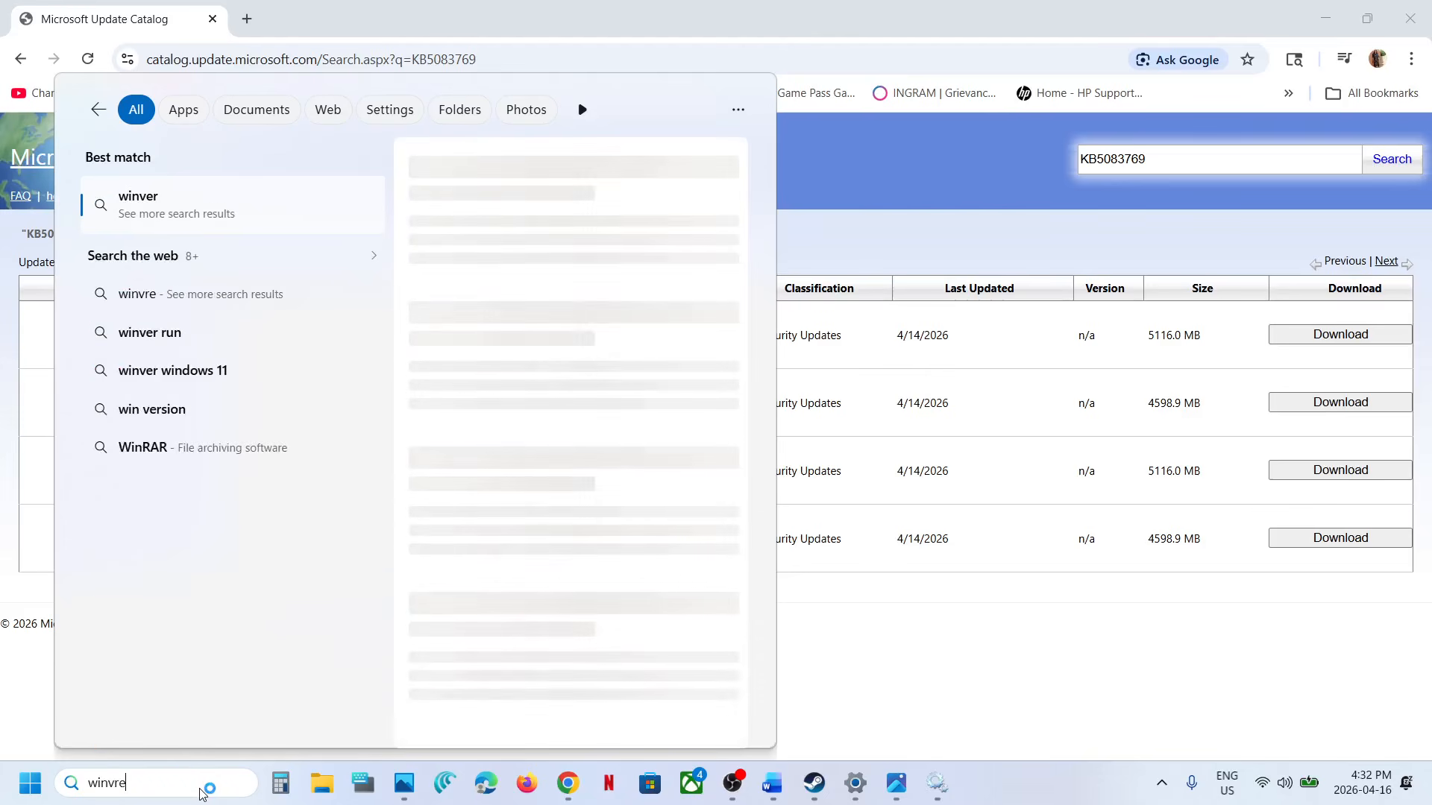
{"action": "key", "text": "BackSpace"}
{"action": "key", "text": "BackSpace"}
{"action": "type", "text": "e"}
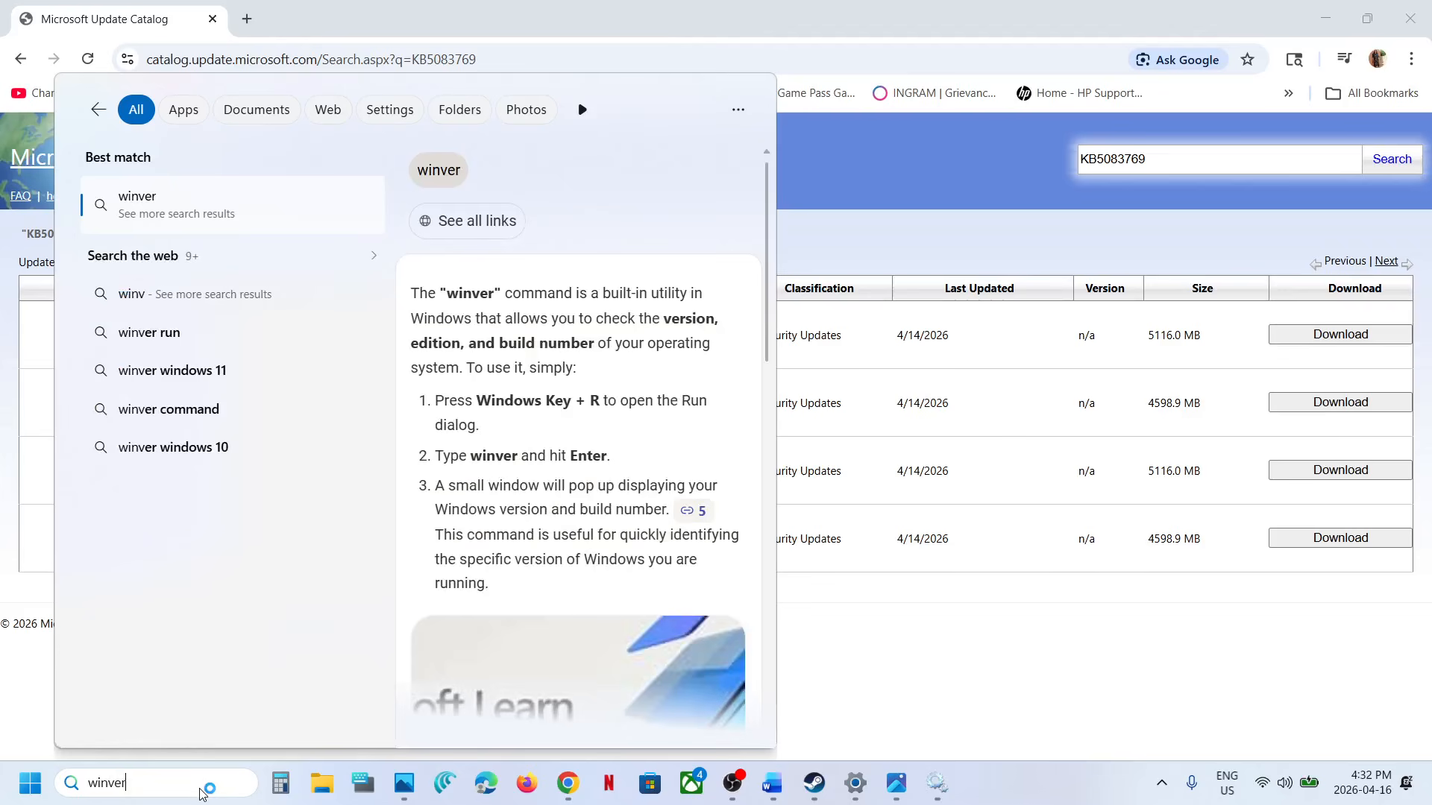
{"action": "left_click", "coordinate": [159, 206]}
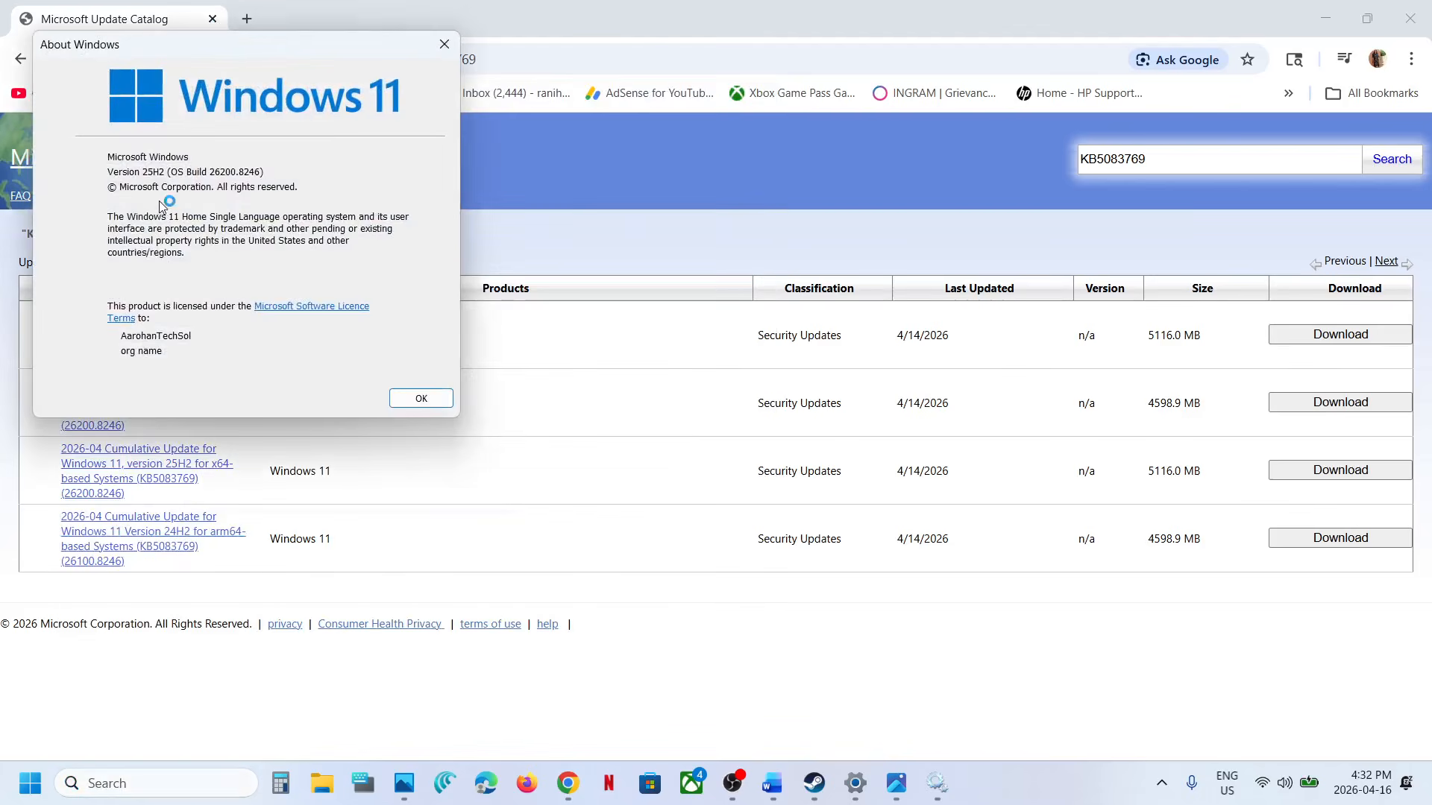
{"action": "left_click_drag", "start_coordinate": [216, 41], "coordinate": [667, 367]}
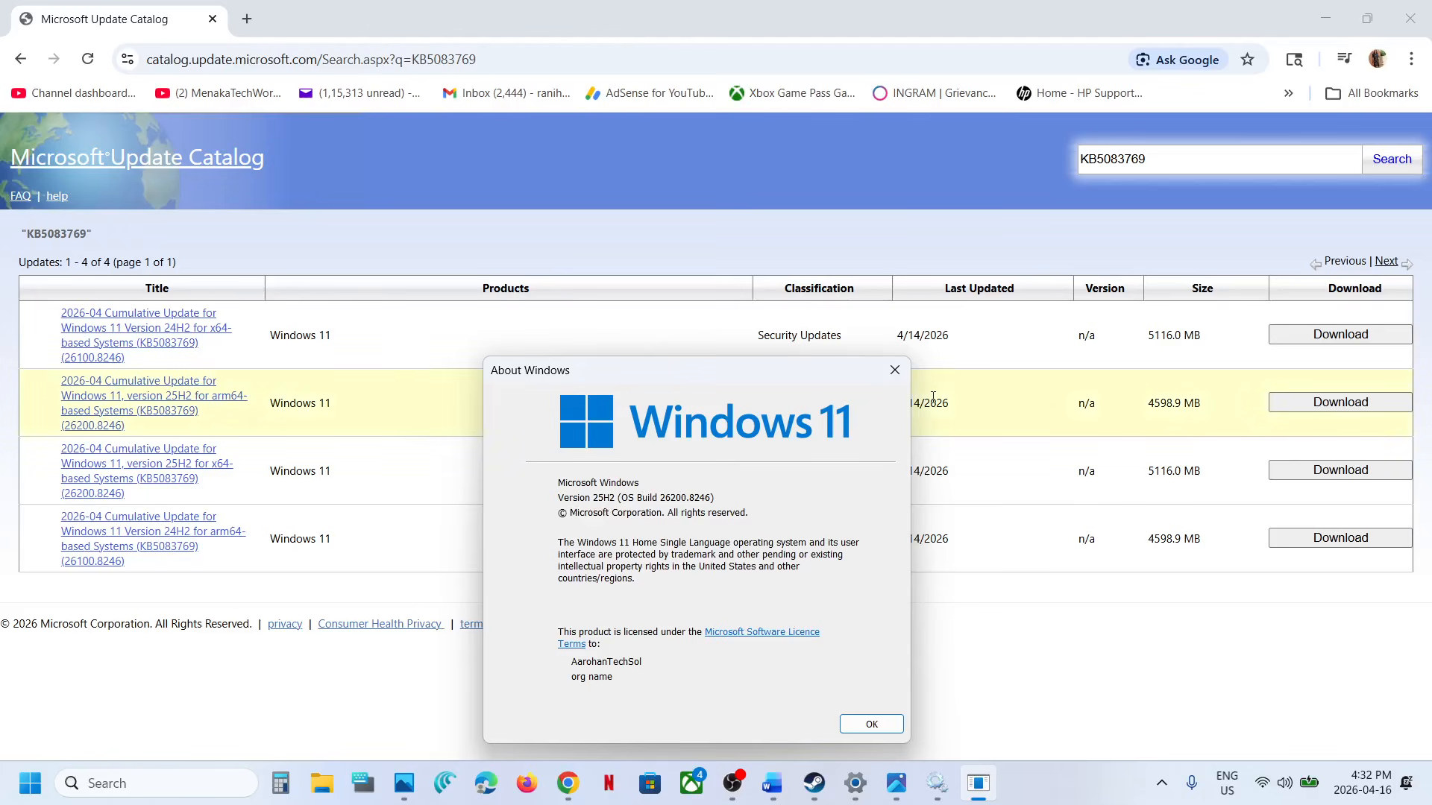
{"action": "left_click", "coordinate": [895, 370]}
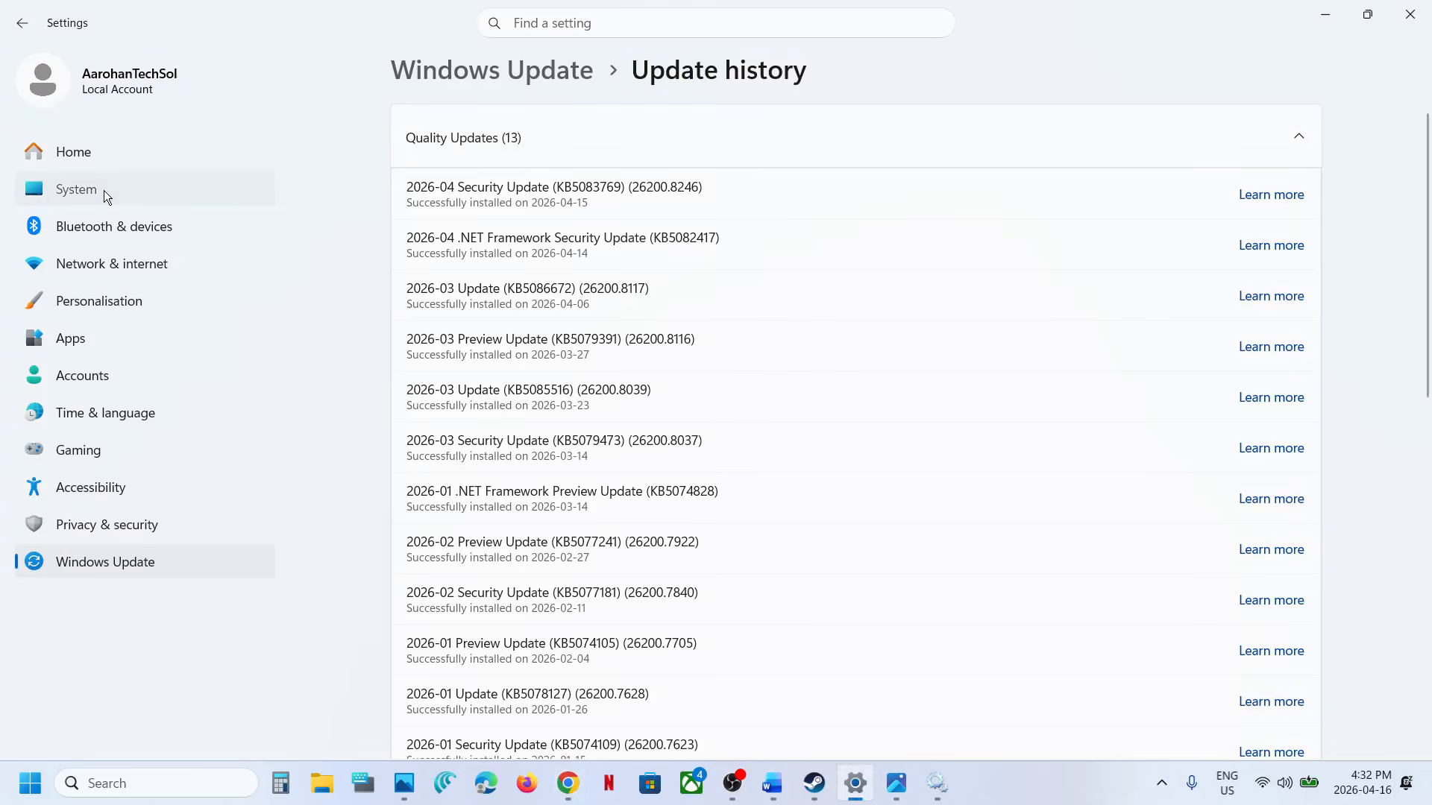
Step: Check the system type in the device specifications on the System About page, and close Settings
{"action": "left_click", "coordinate": [104, 190]}
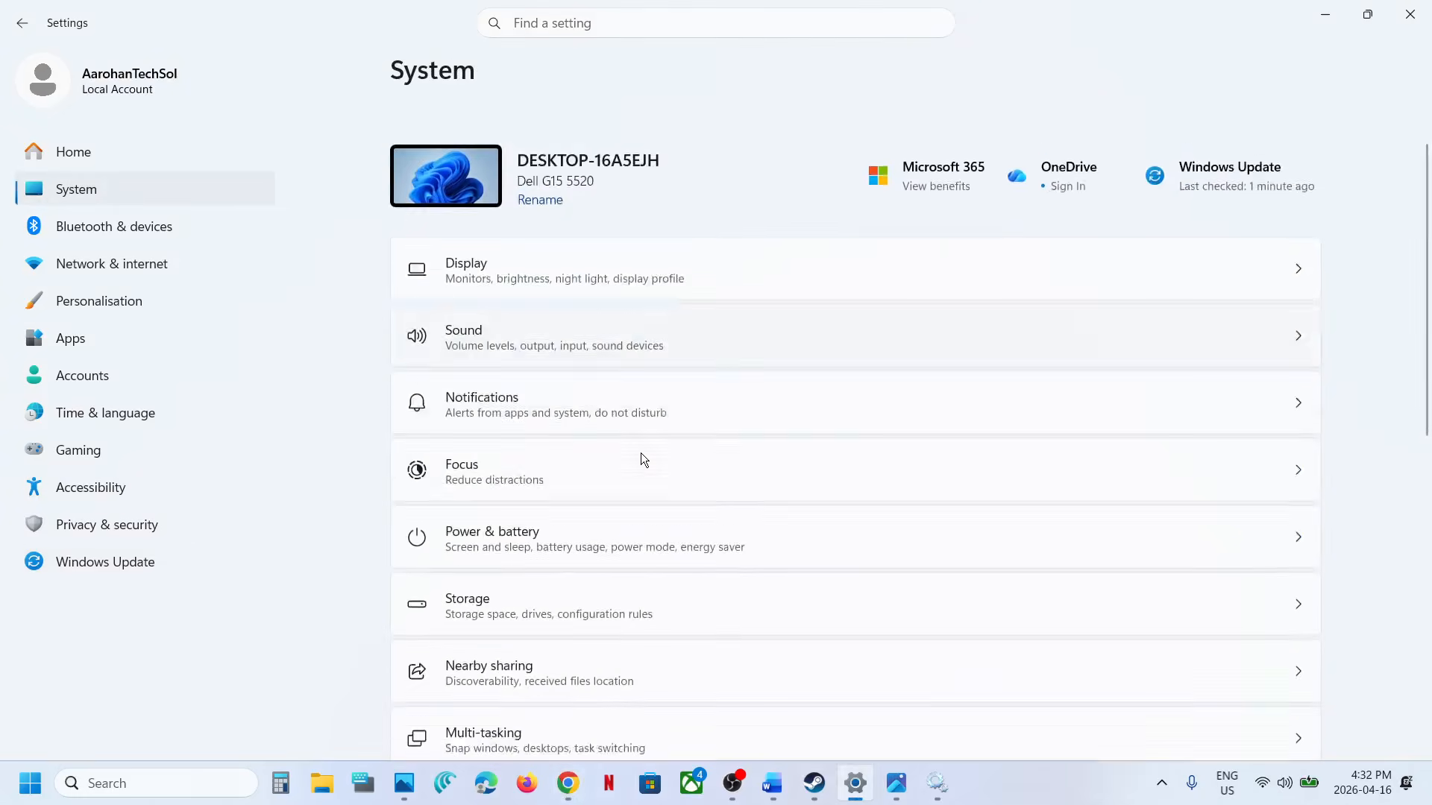
{"action": "scroll", "coordinate": [642, 454], "scroll_direction": "down", "scroll_amount": 10}
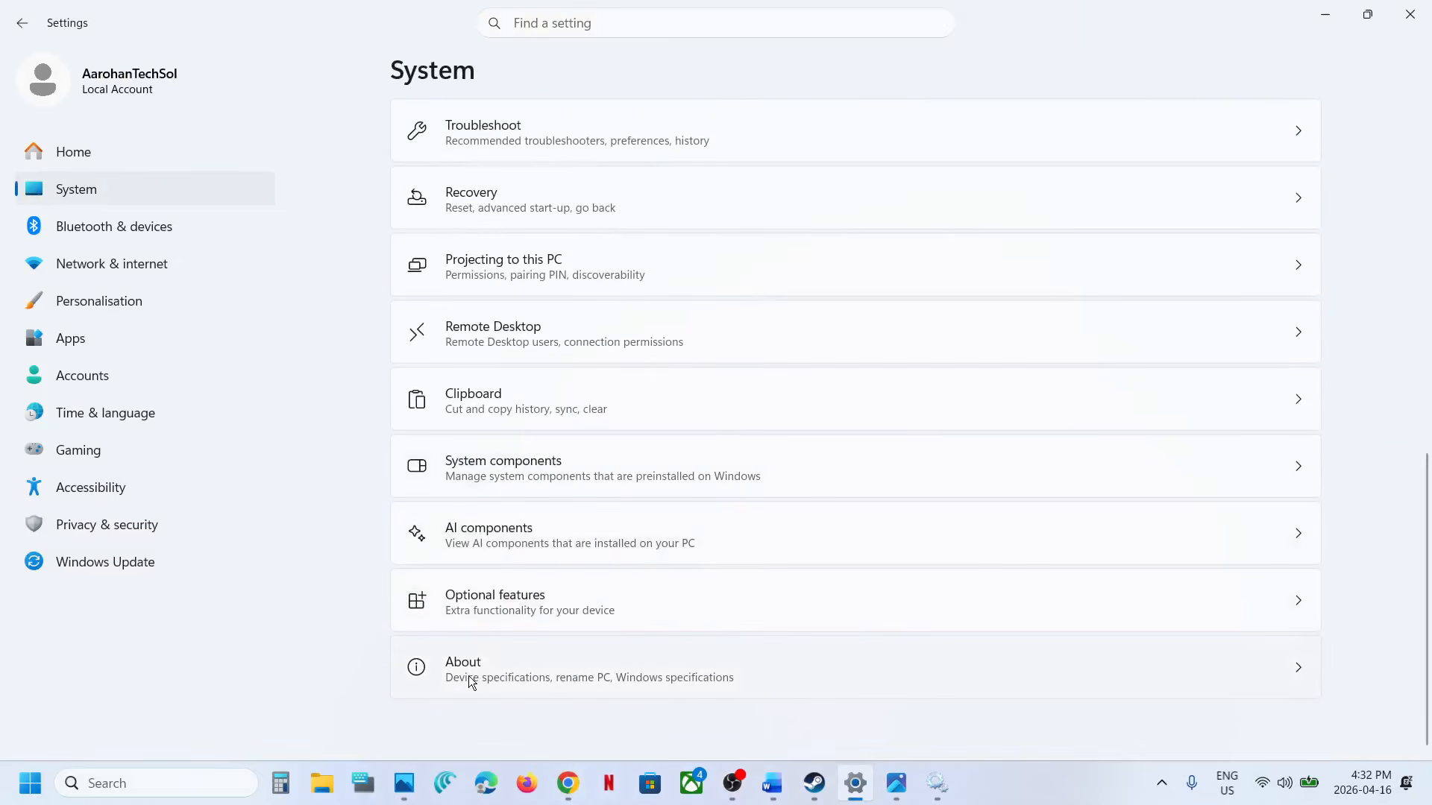
{"action": "left_click", "coordinate": [468, 676]}
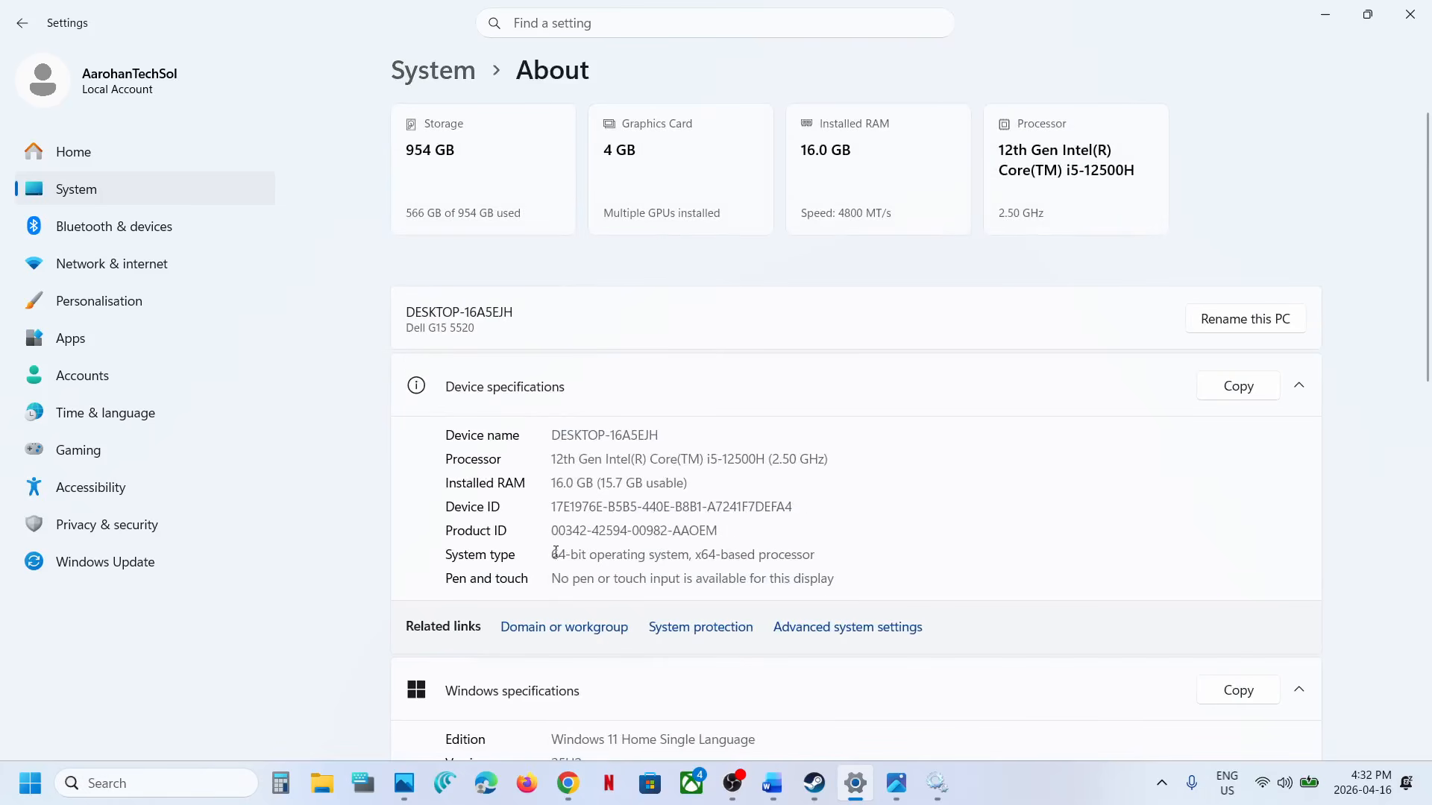
{"action": "left_click_drag", "start_coordinate": [554, 554], "coordinate": [1142, 570]}
{"action": "left_click", "coordinate": [1409, 14]}
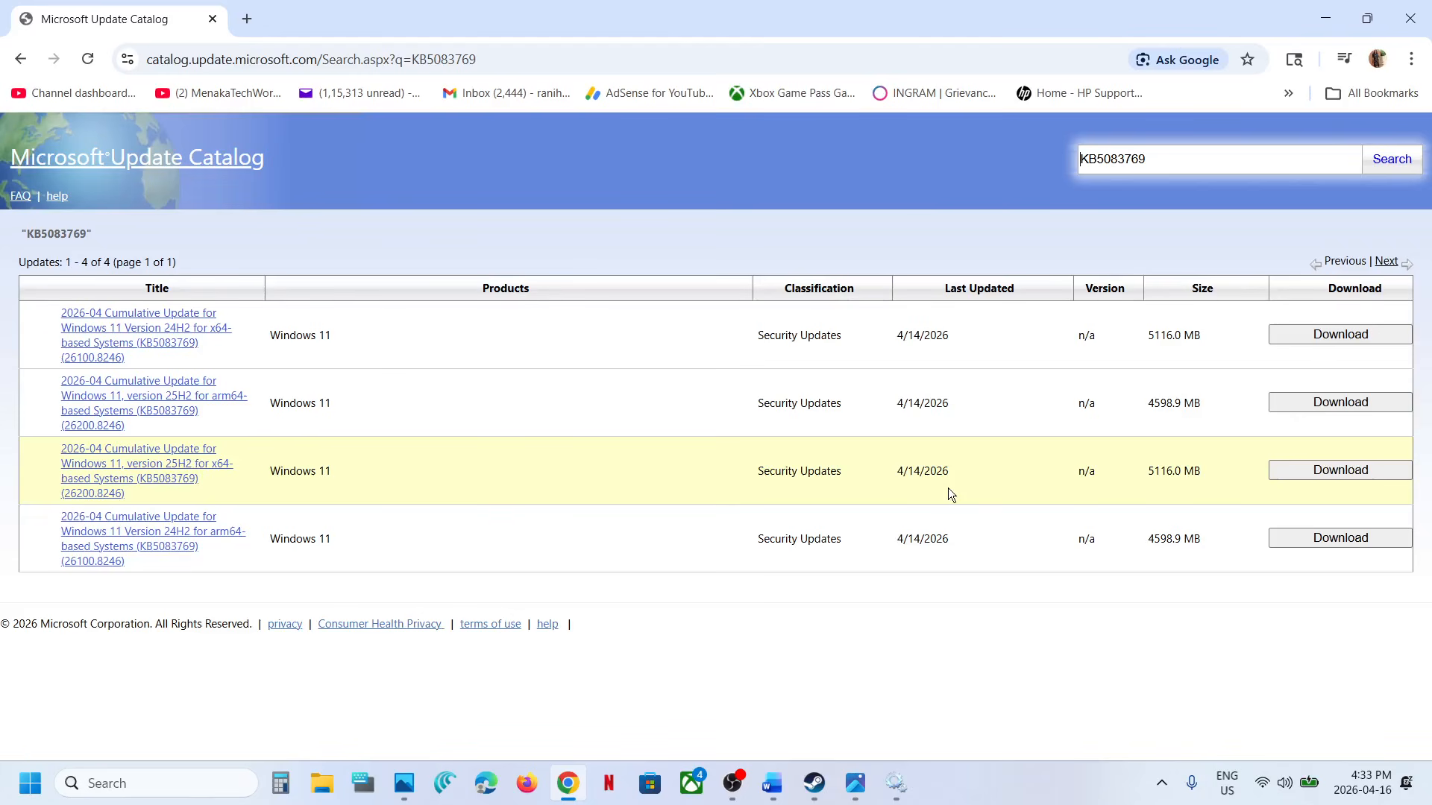
Step: Download the windows11.0-kb5083769-x64 .msu file for the Windows 11 version 25H2 x64 update, and check its download progress
{"action": "left_click", "coordinate": [1284, 476]}
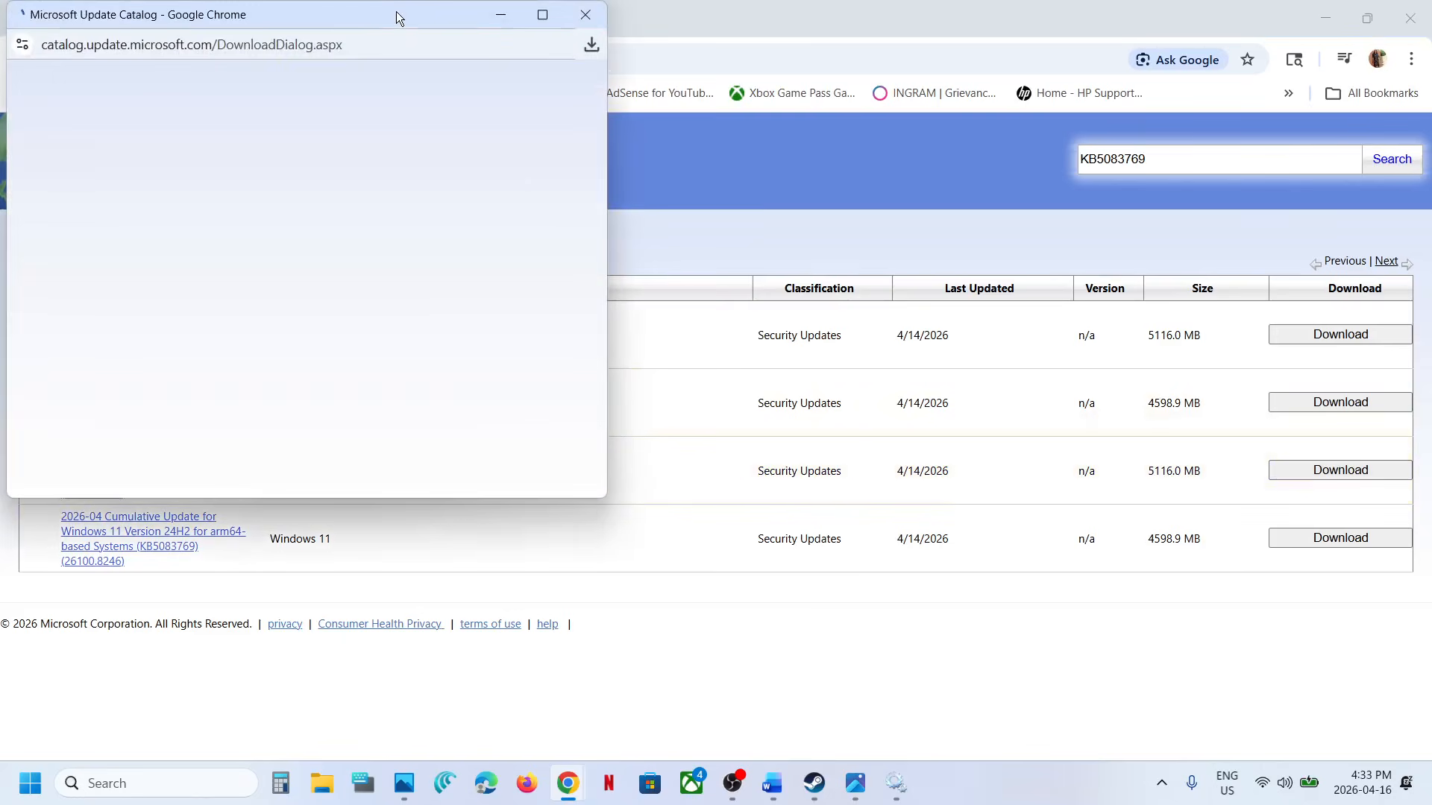
{"action": "left_click_drag", "start_coordinate": [400, 16], "coordinate": [831, 127]}
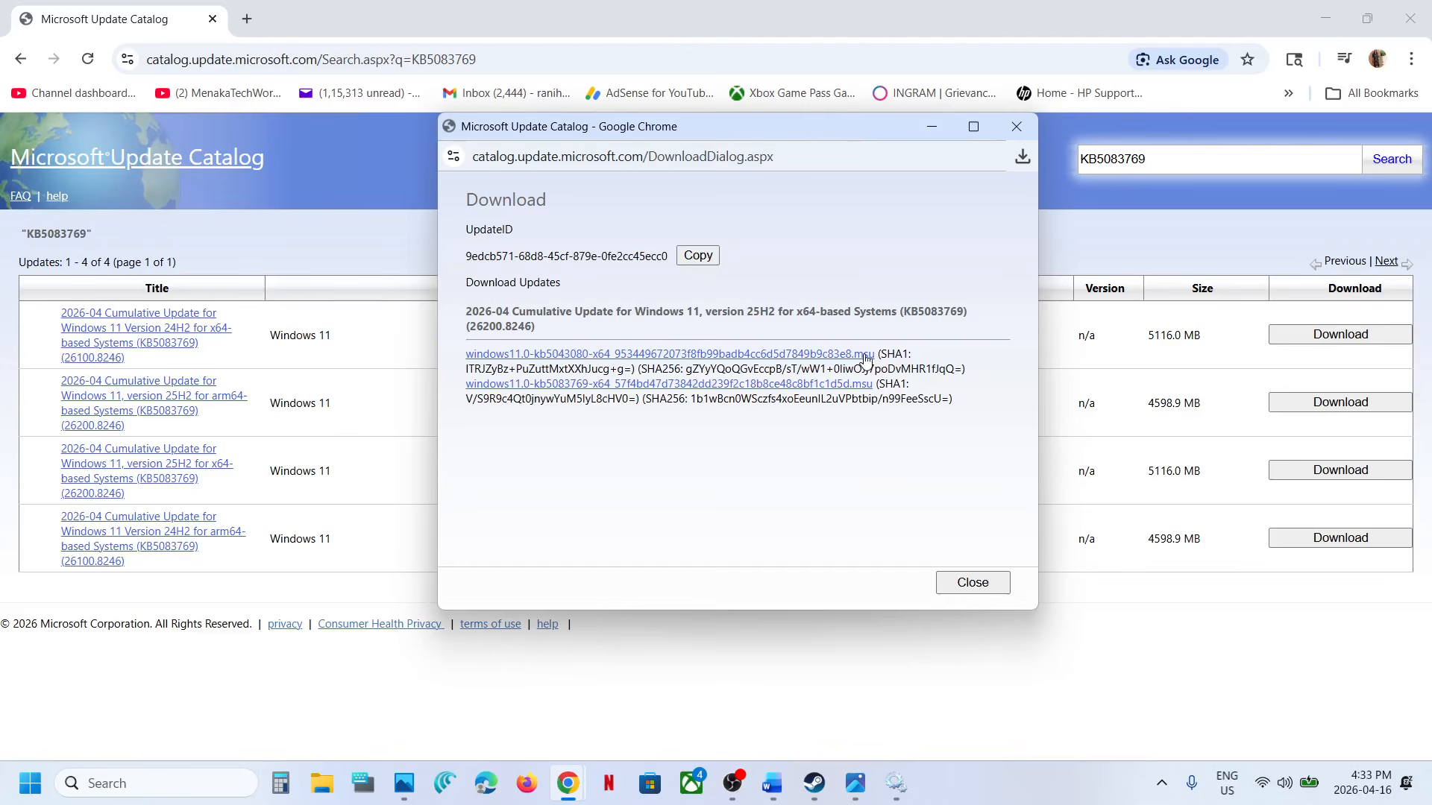
{"action": "left_click", "coordinate": [583, 385]}
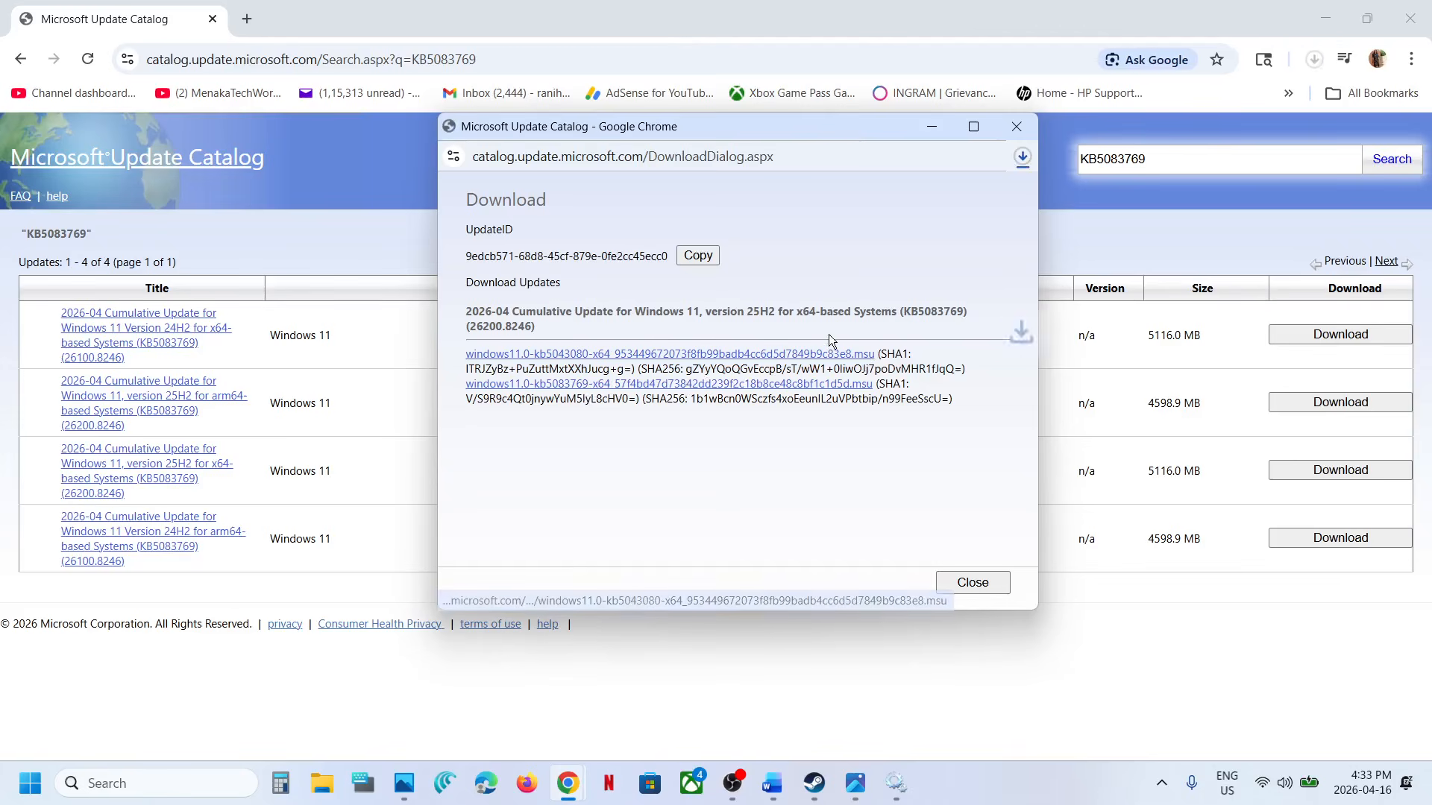
{"action": "left_click", "coordinate": [1023, 156]}
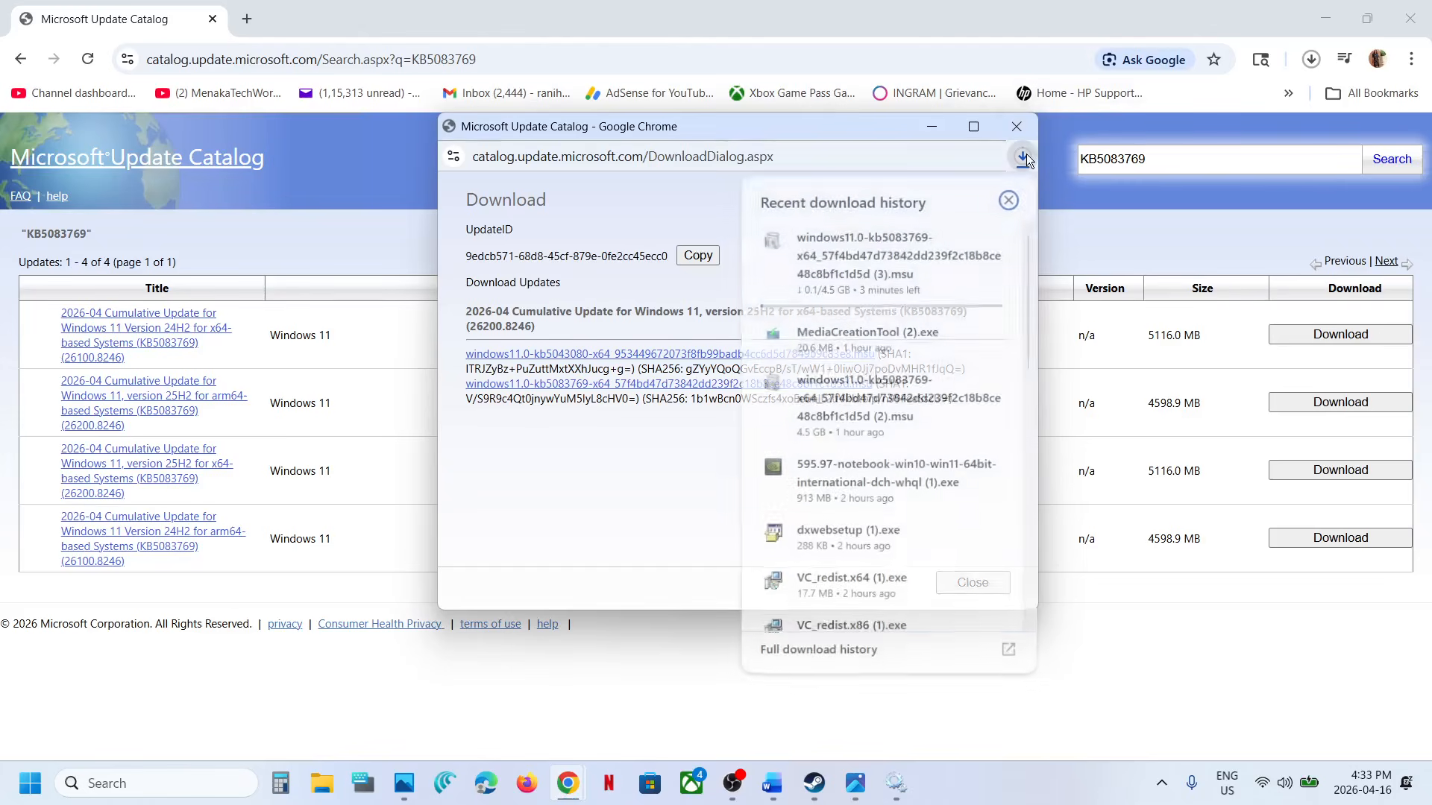
{"action": "left_click", "coordinate": [215, 681]}
{"action": "left_click", "coordinate": [29, 783]}
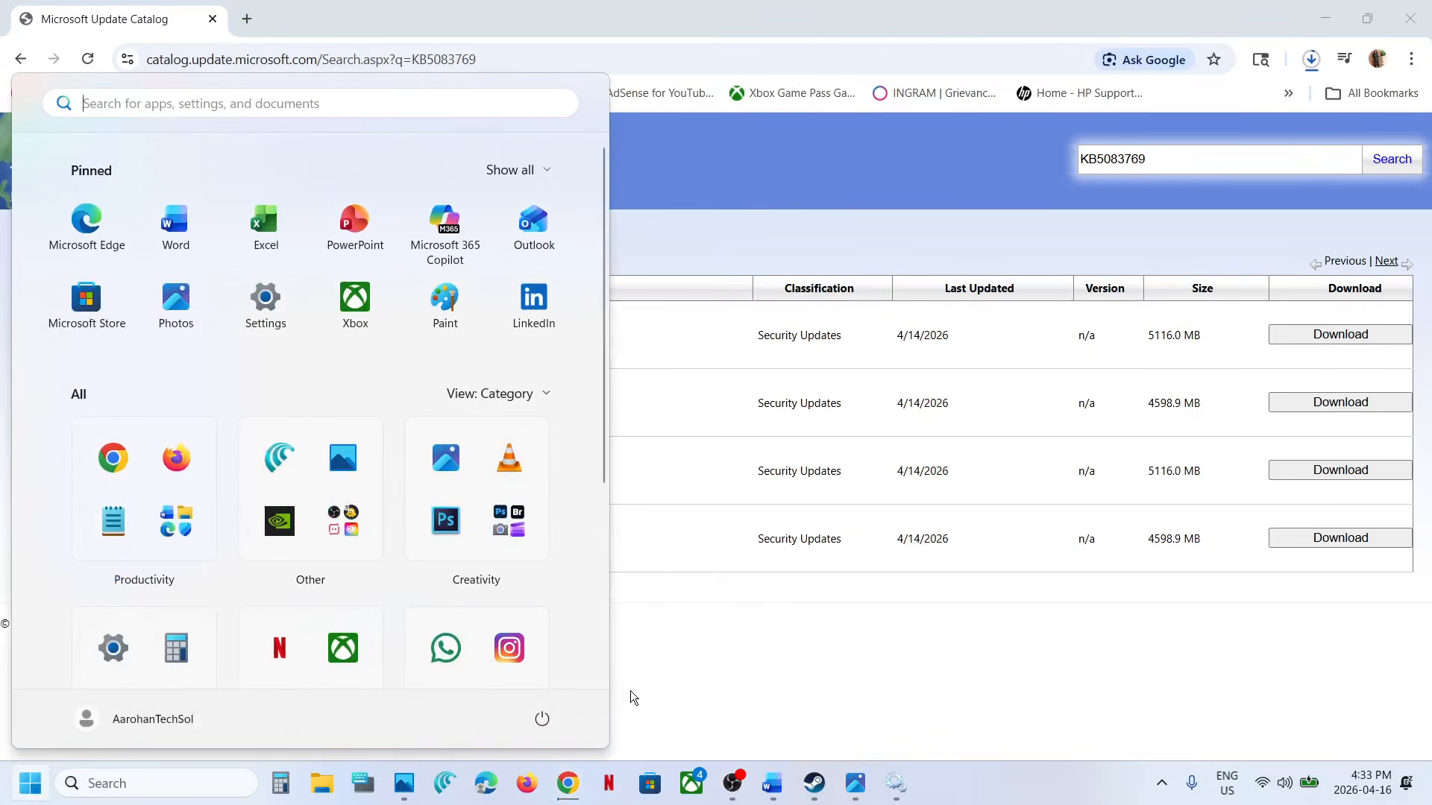
{"action": "left_click", "coordinate": [543, 718]}
{"action": "left_click", "coordinate": [858, 676]}
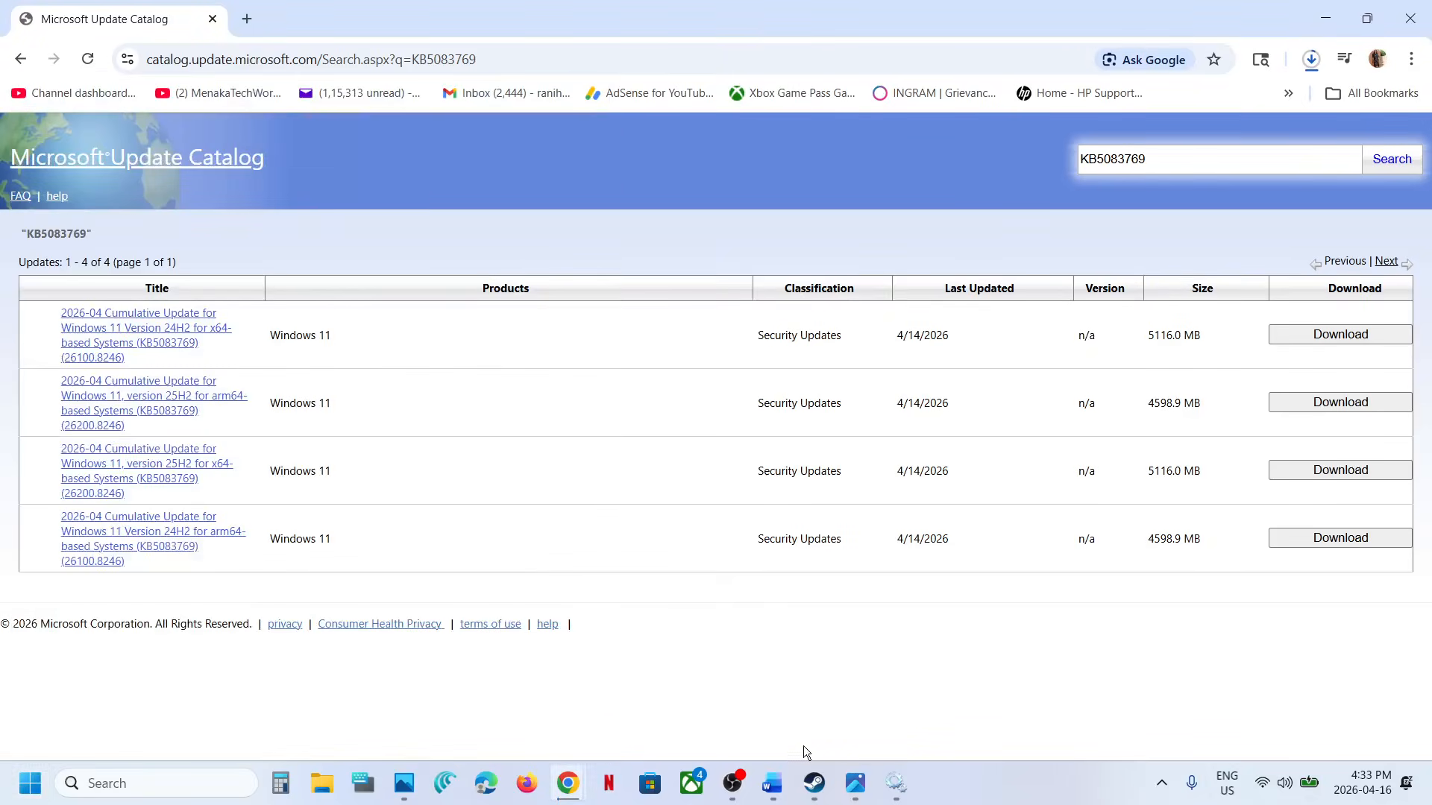
Step: Switch to the Word document's Step 4 SFC and DISM commands, and open Command Prompt as administrator
{"action": "mouse_move", "coordinate": [773, 793]}
{"action": "left_click", "coordinate": [772, 792]}
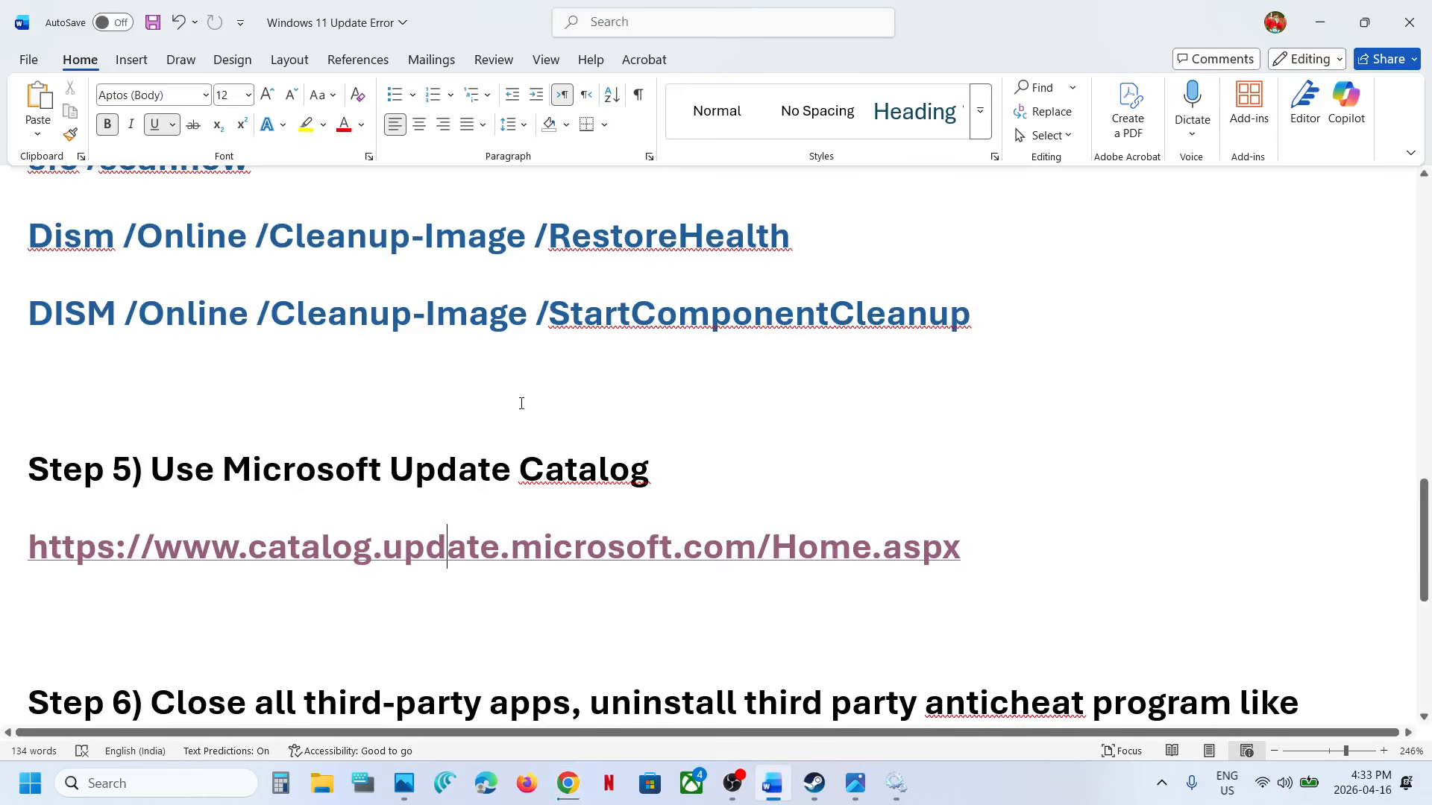
{"action": "scroll", "coordinate": [521, 403], "scroll_direction": "up", "scroll_amount": 5}
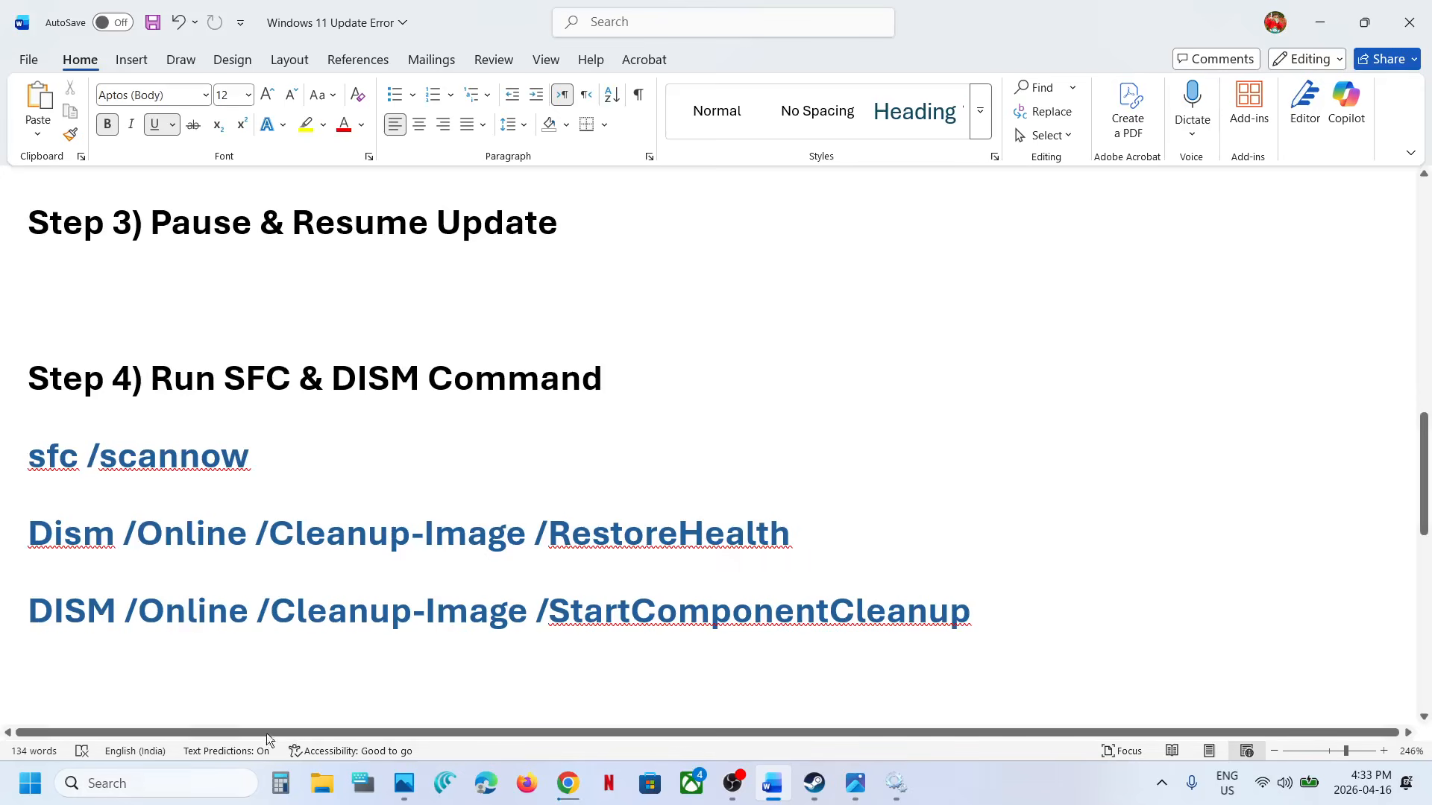
{"action": "left_click", "coordinate": [153, 795]}
{"action": "type", "text": "cmd"}
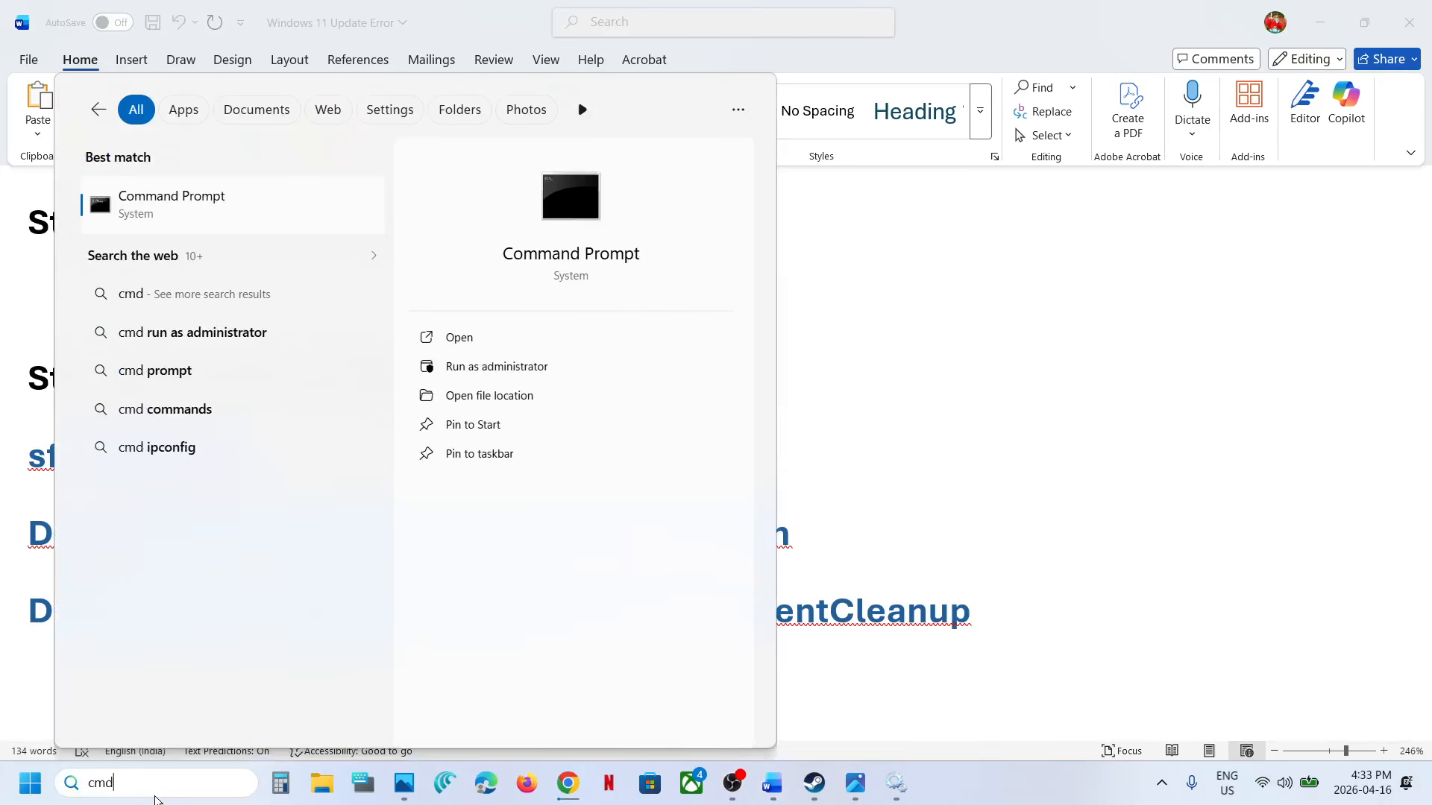
{"action": "right_click", "coordinate": [165, 217]}
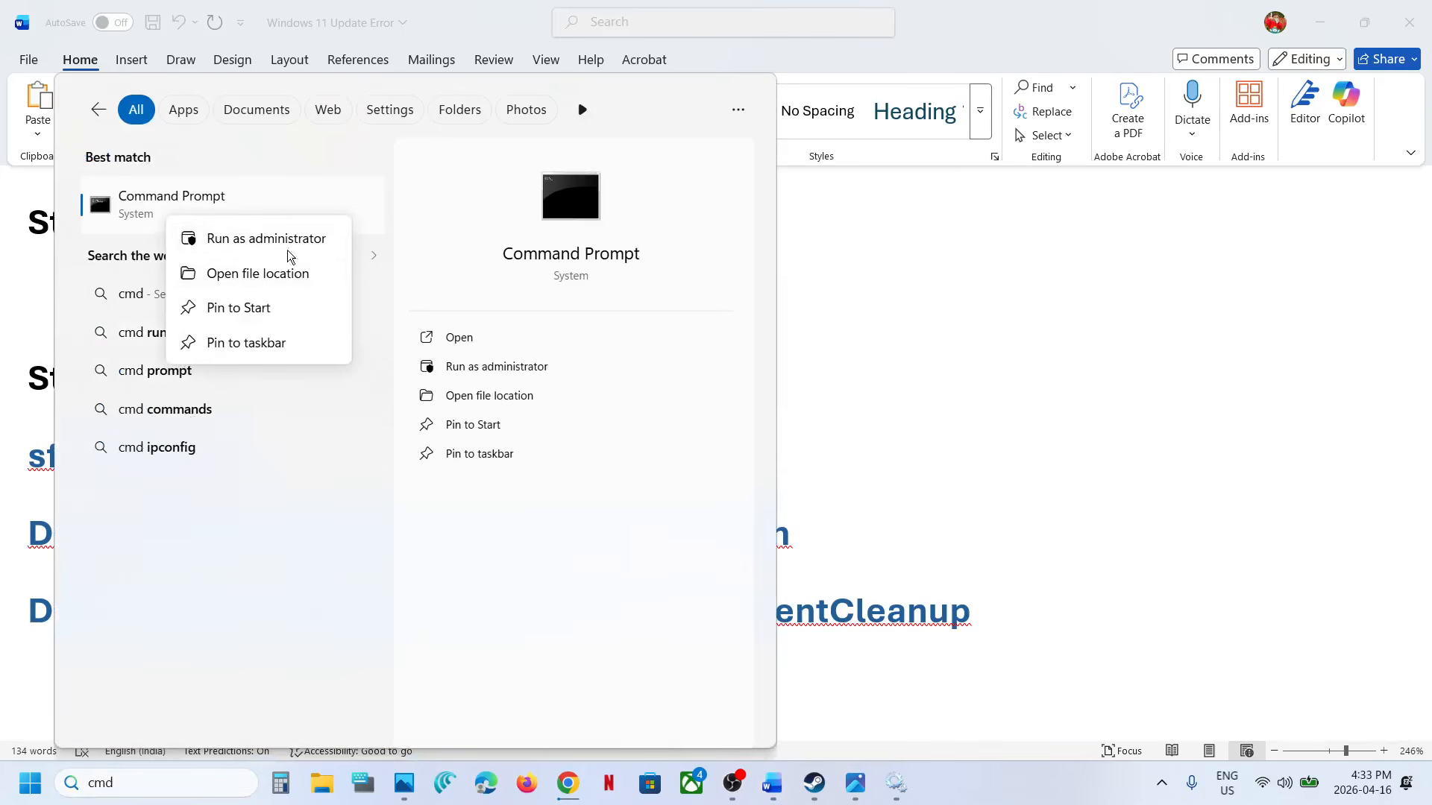
{"action": "left_click", "coordinate": [251, 241]}
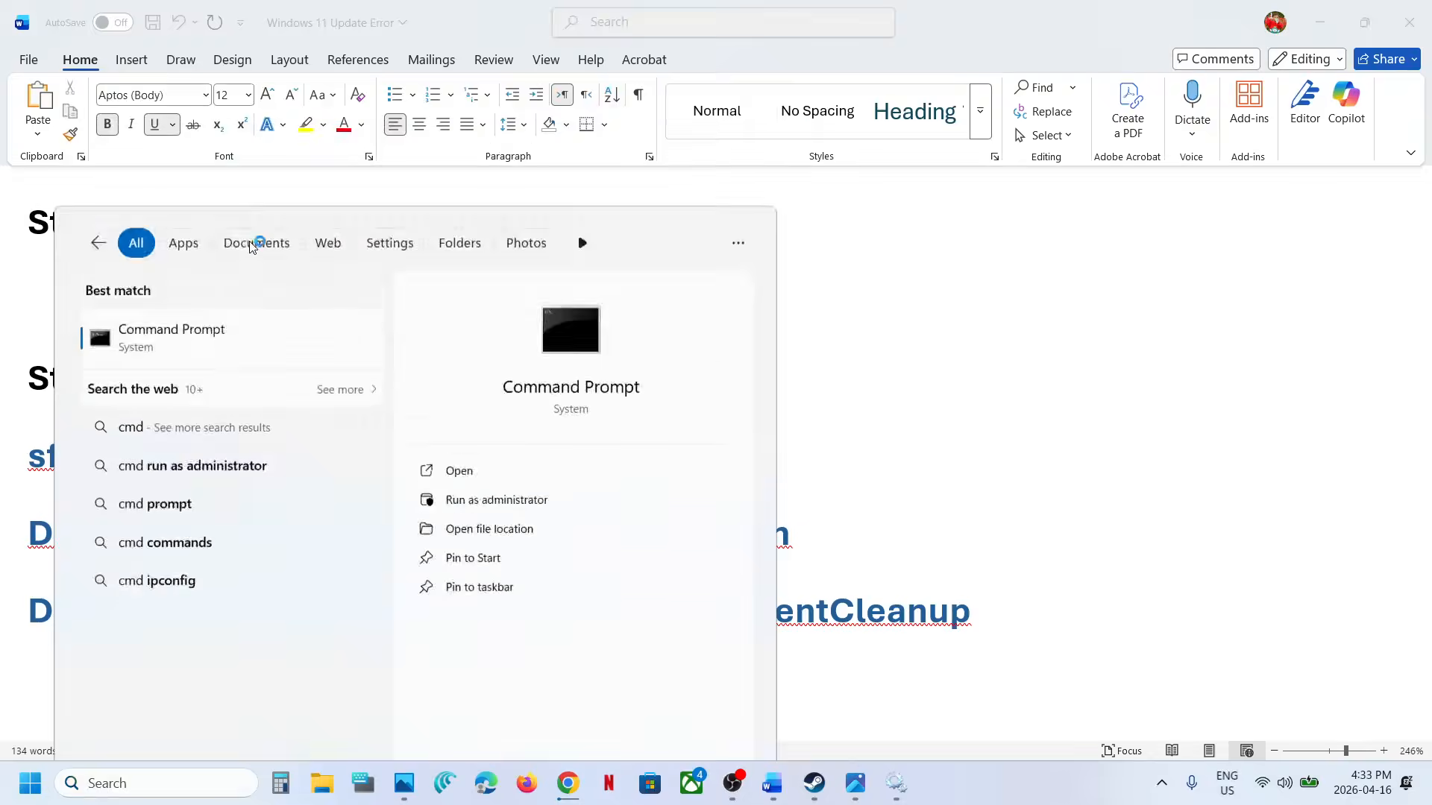
{"action": "left_click", "coordinate": [610, 540]}
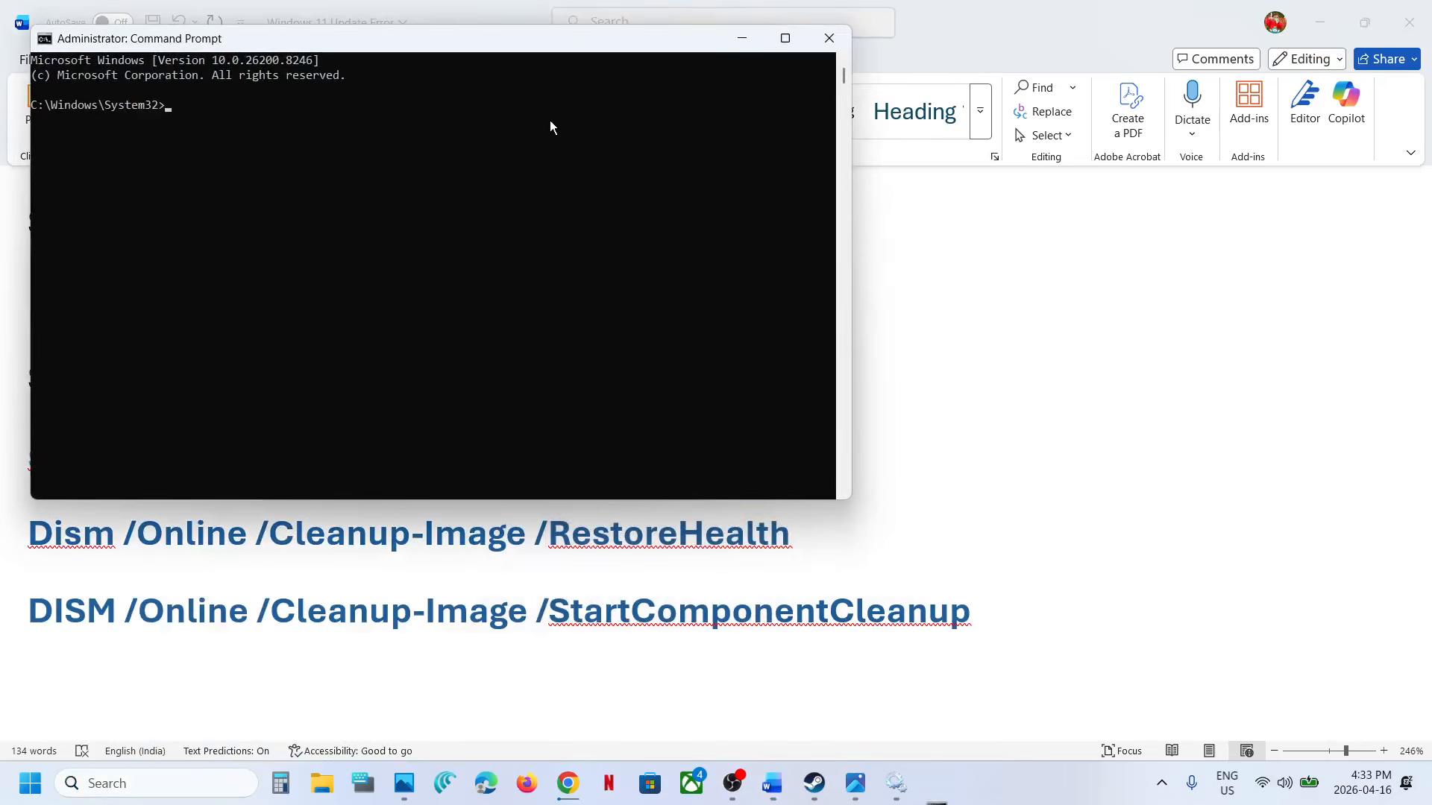
Step: Copy the sfc /scannow command from the Word document and run it in the administrator Command Prompt
{"action": "left_click", "coordinate": [379, 522]}
{"action": "double_click", "coordinate": [175, 458]}
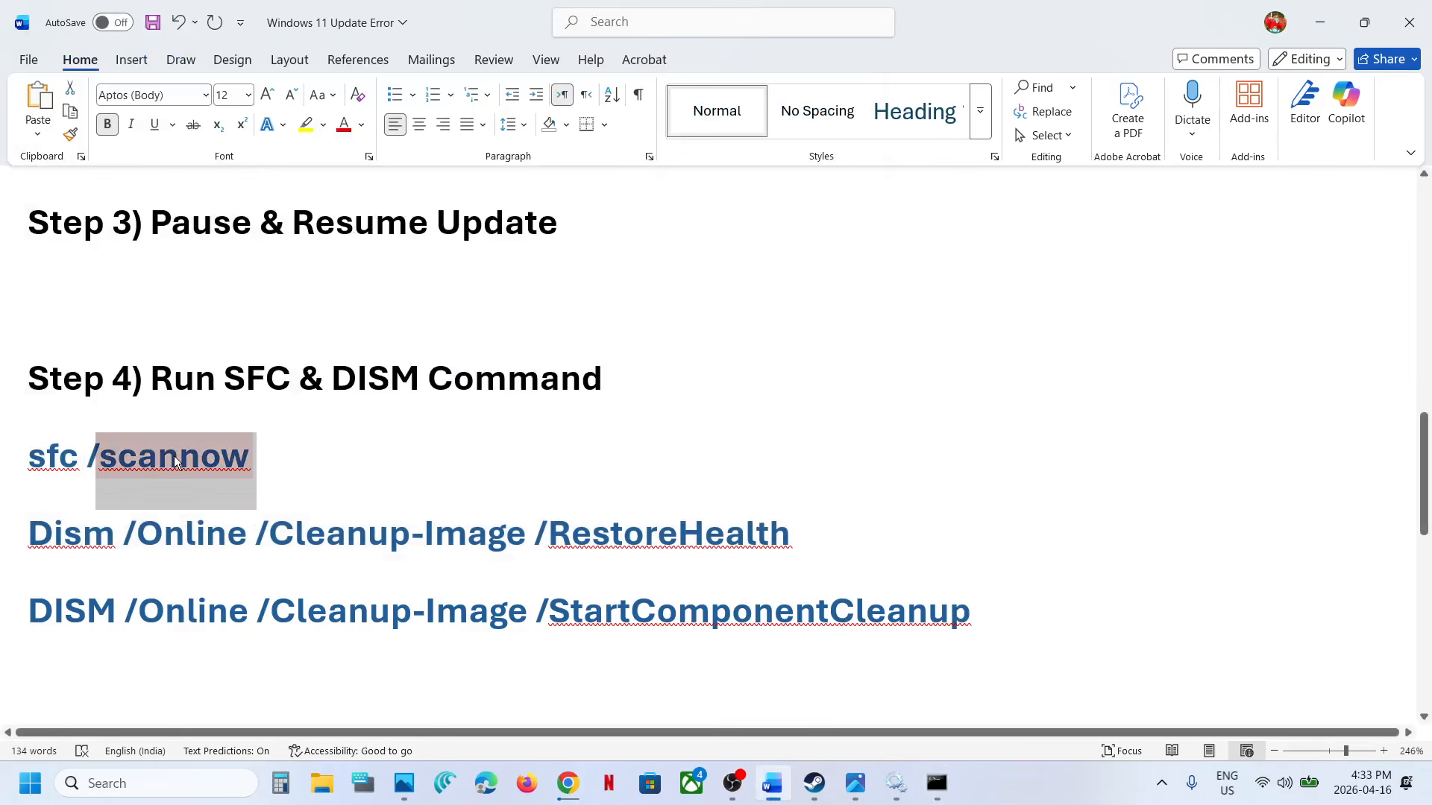
{"action": "triple_click", "coordinate": [177, 462]}
{"action": "key", "text": "super+c"}
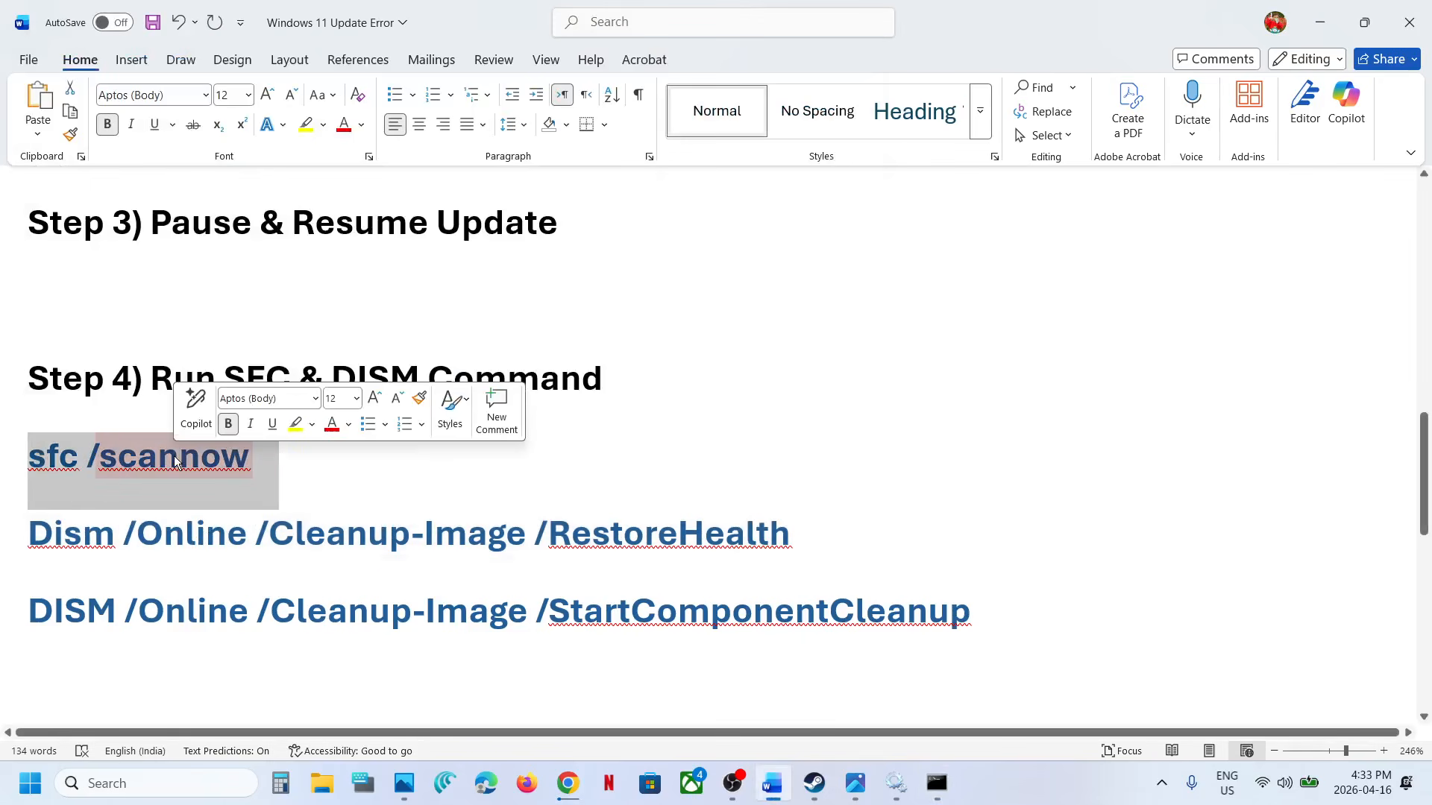
{"action": "key", "text": "alt+Tab"}
{"action": "left_click", "coordinate": [404, 392]}
{"action": "right_click", "coordinate": [404, 391]}
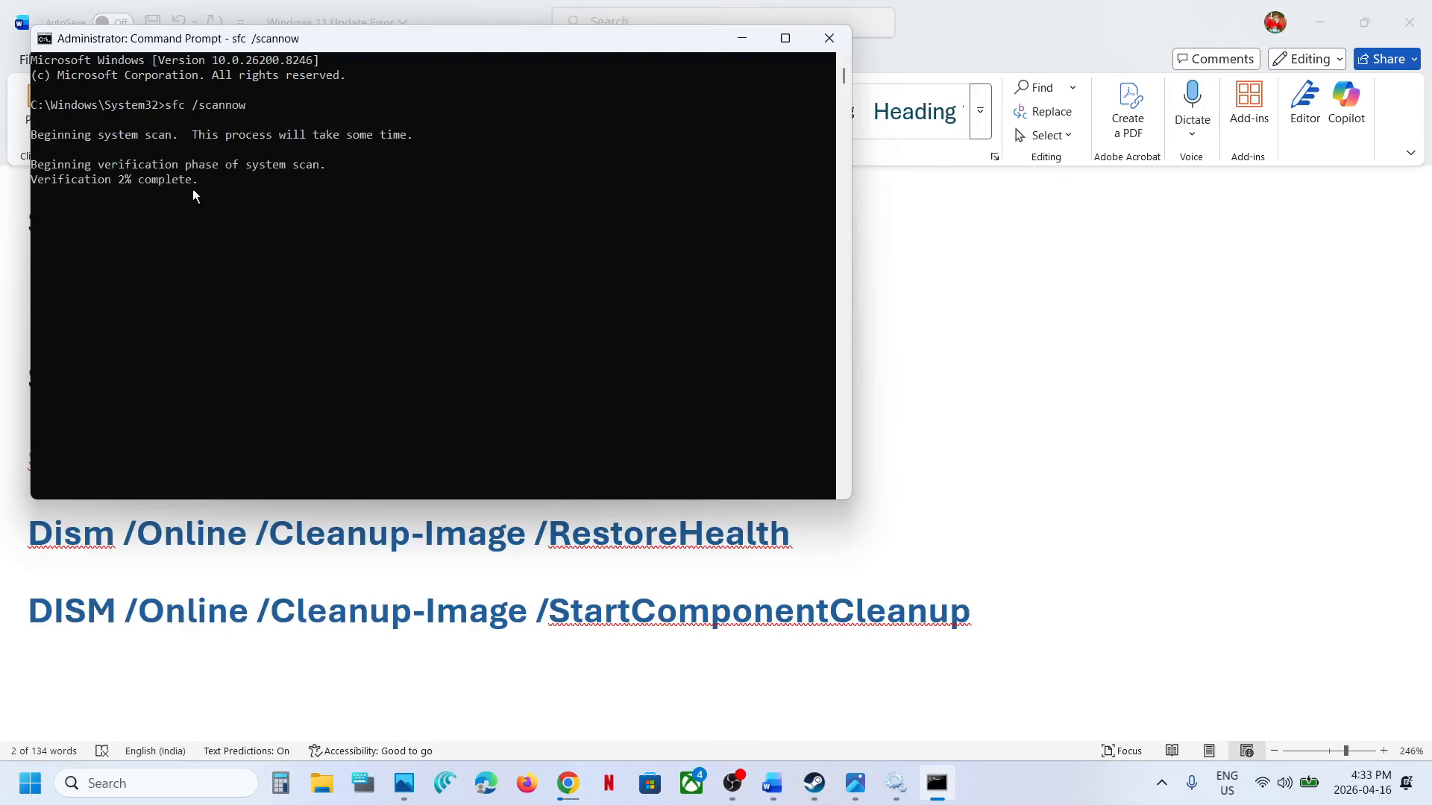
Step: Select the Dism /Online /Cleanup-Image /RestoreHealth line in Word, and switch back to Command Prompt to check the scan
{"action": "left_click", "coordinate": [387, 517]}
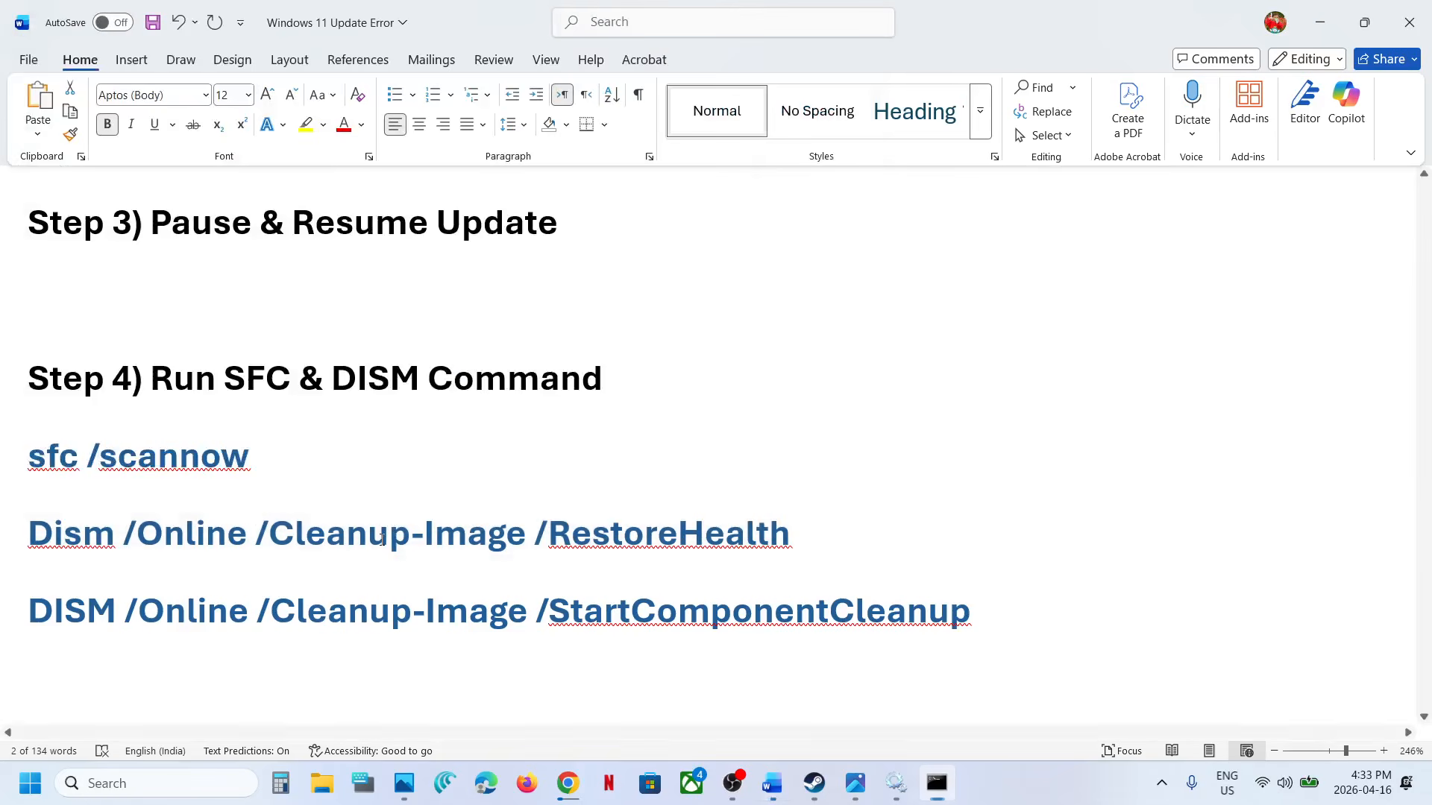
{"action": "triple_click", "coordinate": [380, 539]}
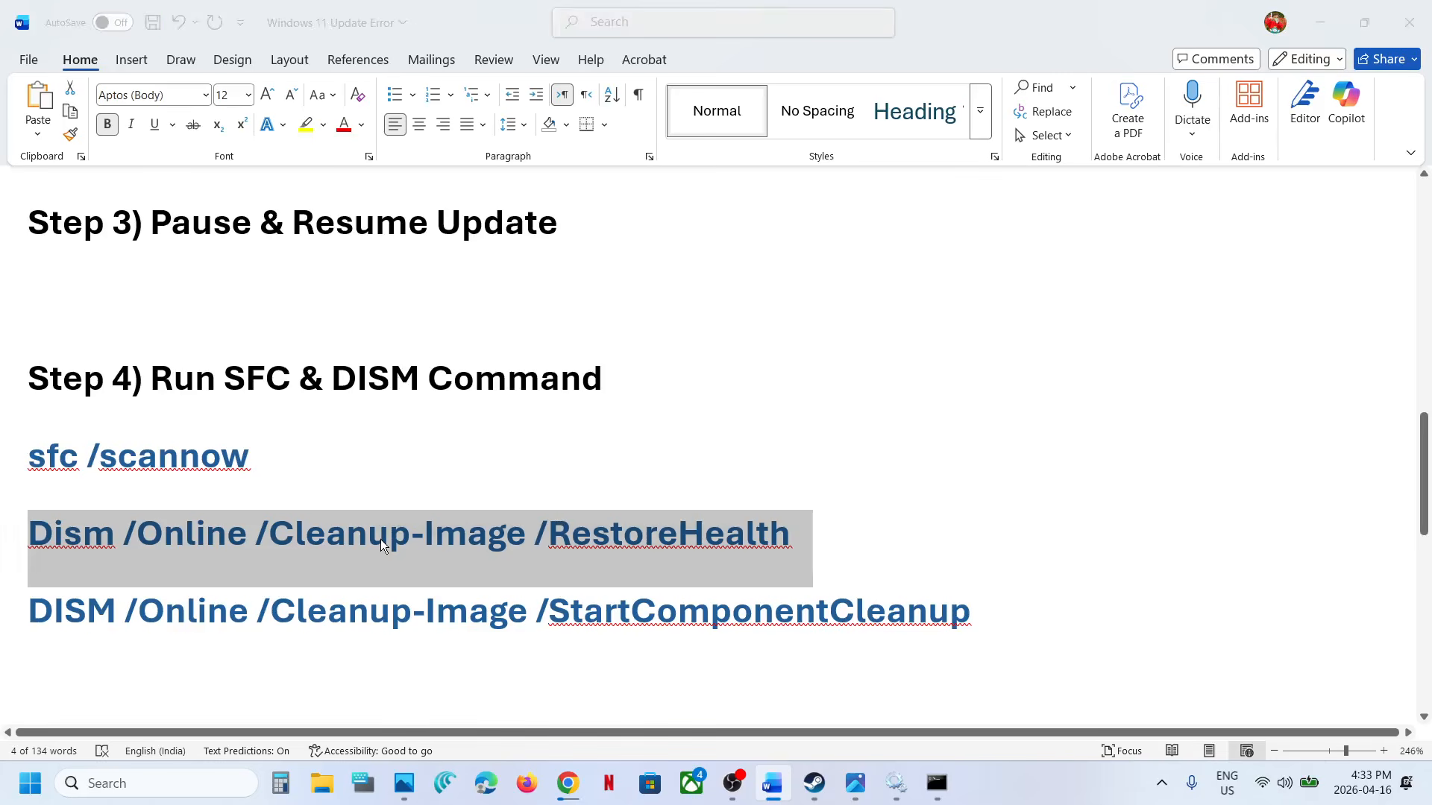
{"action": "key", "text": "alt+Tab"}
{"action": "key", "text": "alt+Tab"}
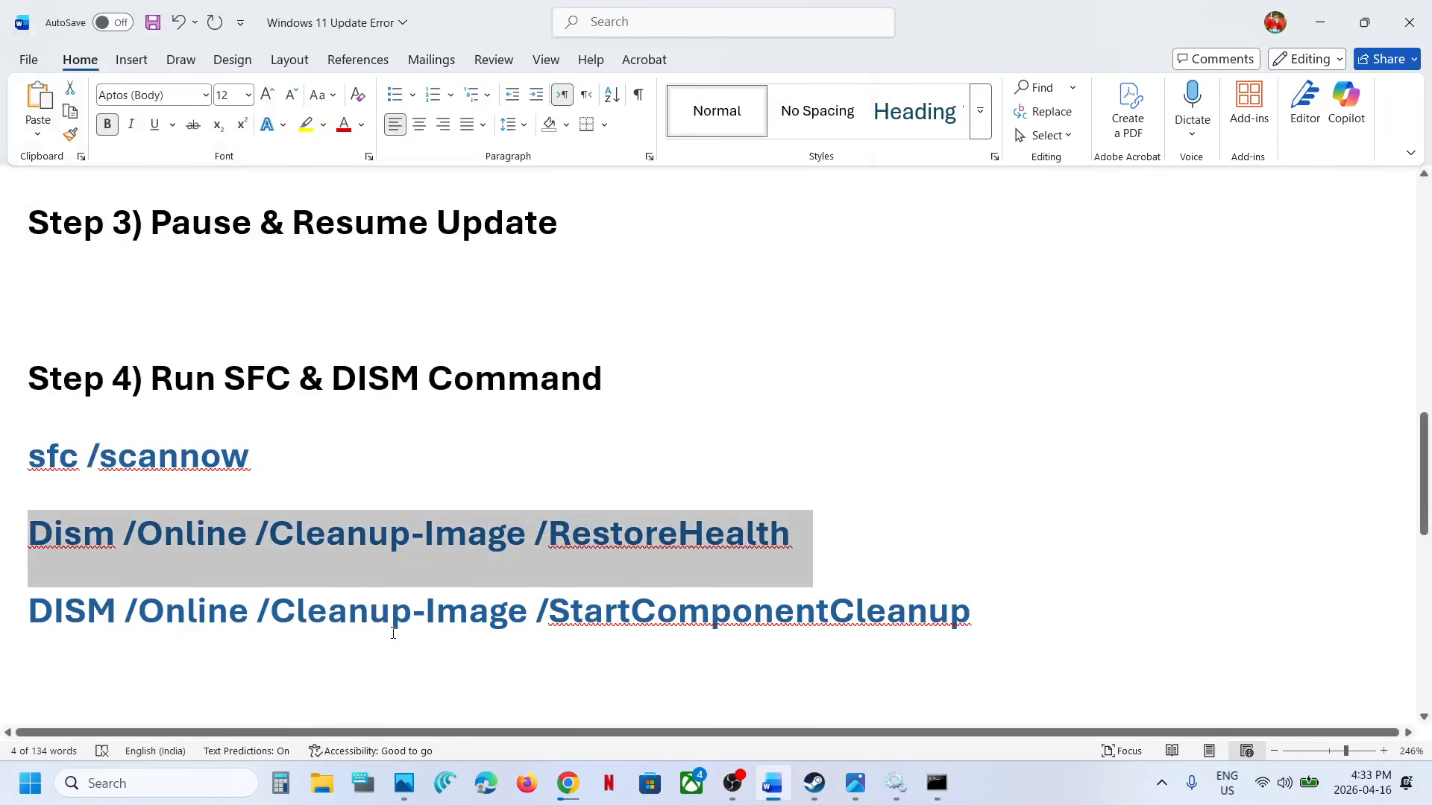
{"action": "key", "text": "alt+Tab"}
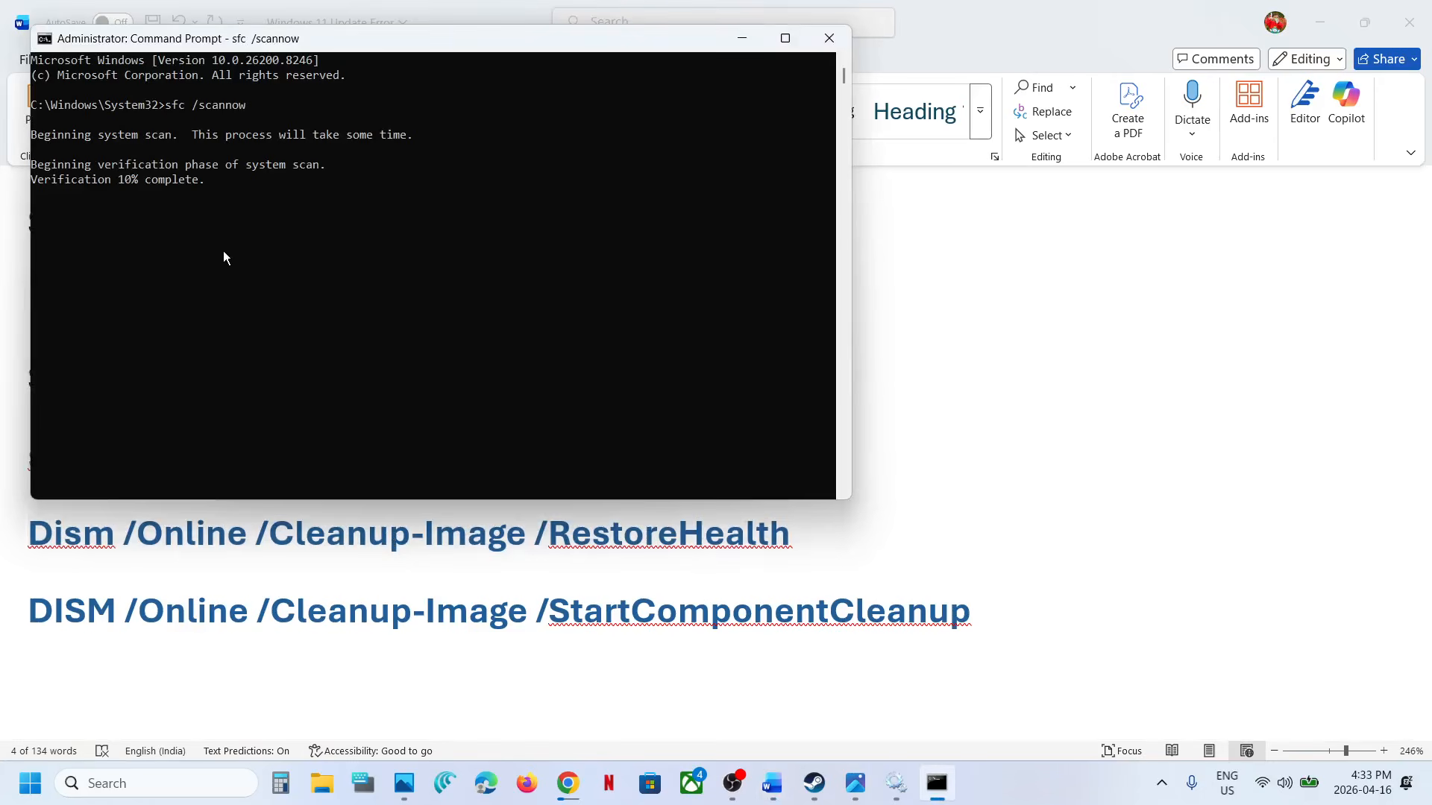
Step: Select the DISM /Online /Cleanup-Image /StartComponentCleanup line in Word, check the scan in Command Prompt, and return to Word
{"action": "key", "text": "alt+Tab"}
{"action": "triple_click", "coordinate": [371, 606]}
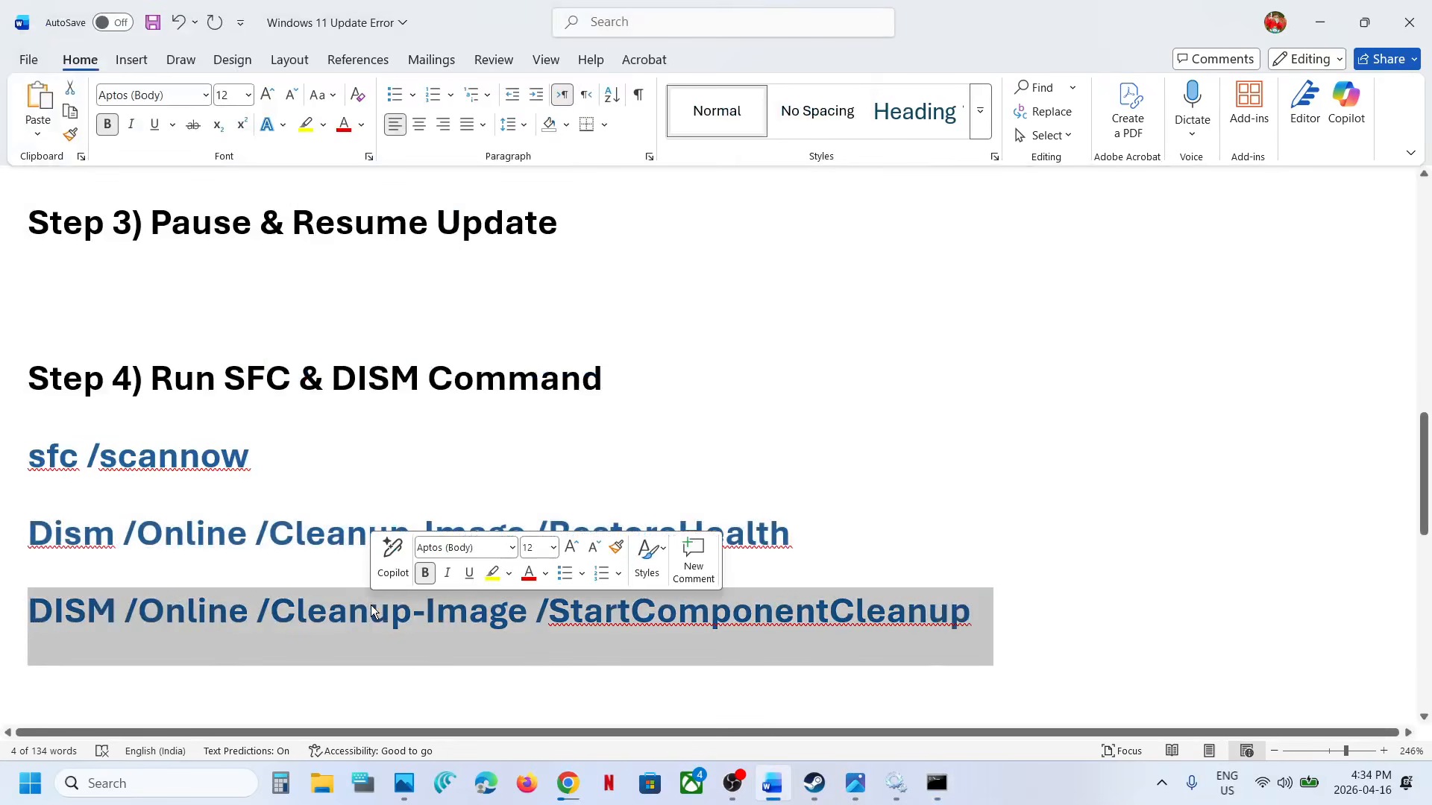
{"action": "key", "text": "alt+Tab"}
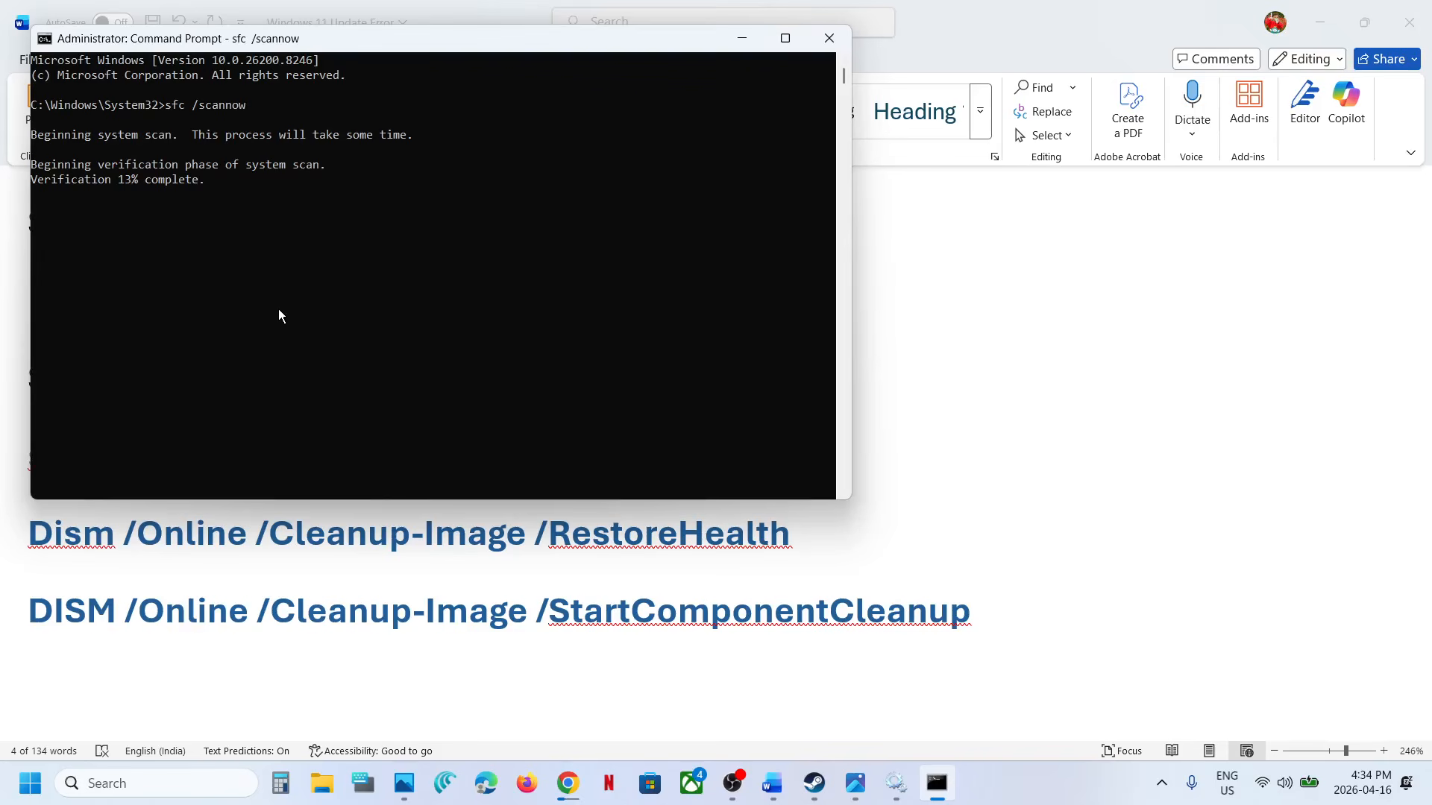
{"action": "key", "text": "alt+Tab"}
{"action": "key", "text": "alt+Tab"}
{"action": "key", "text": "alt+Tab"}
{"action": "key", "text": "super"}
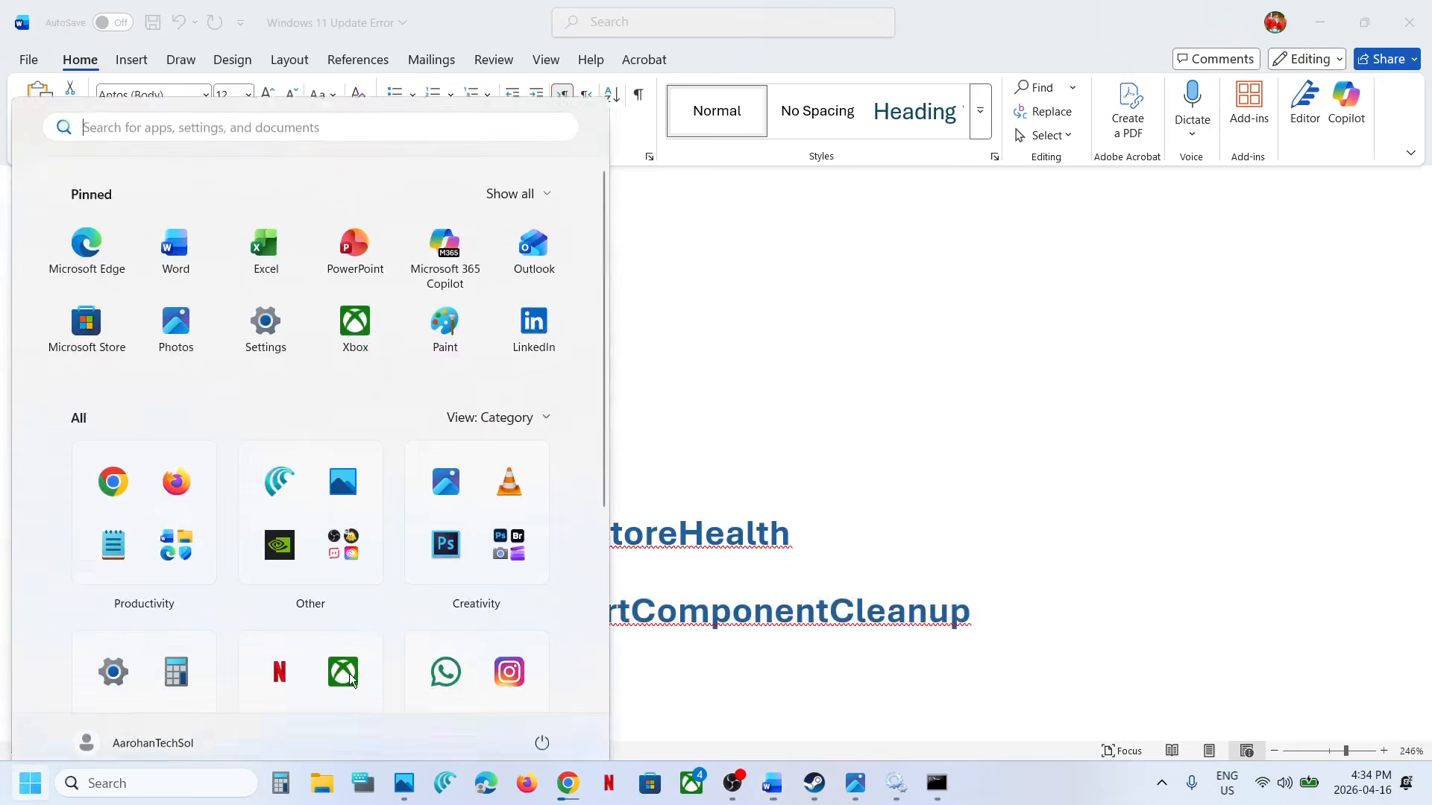
{"action": "left_click", "coordinate": [541, 718]}
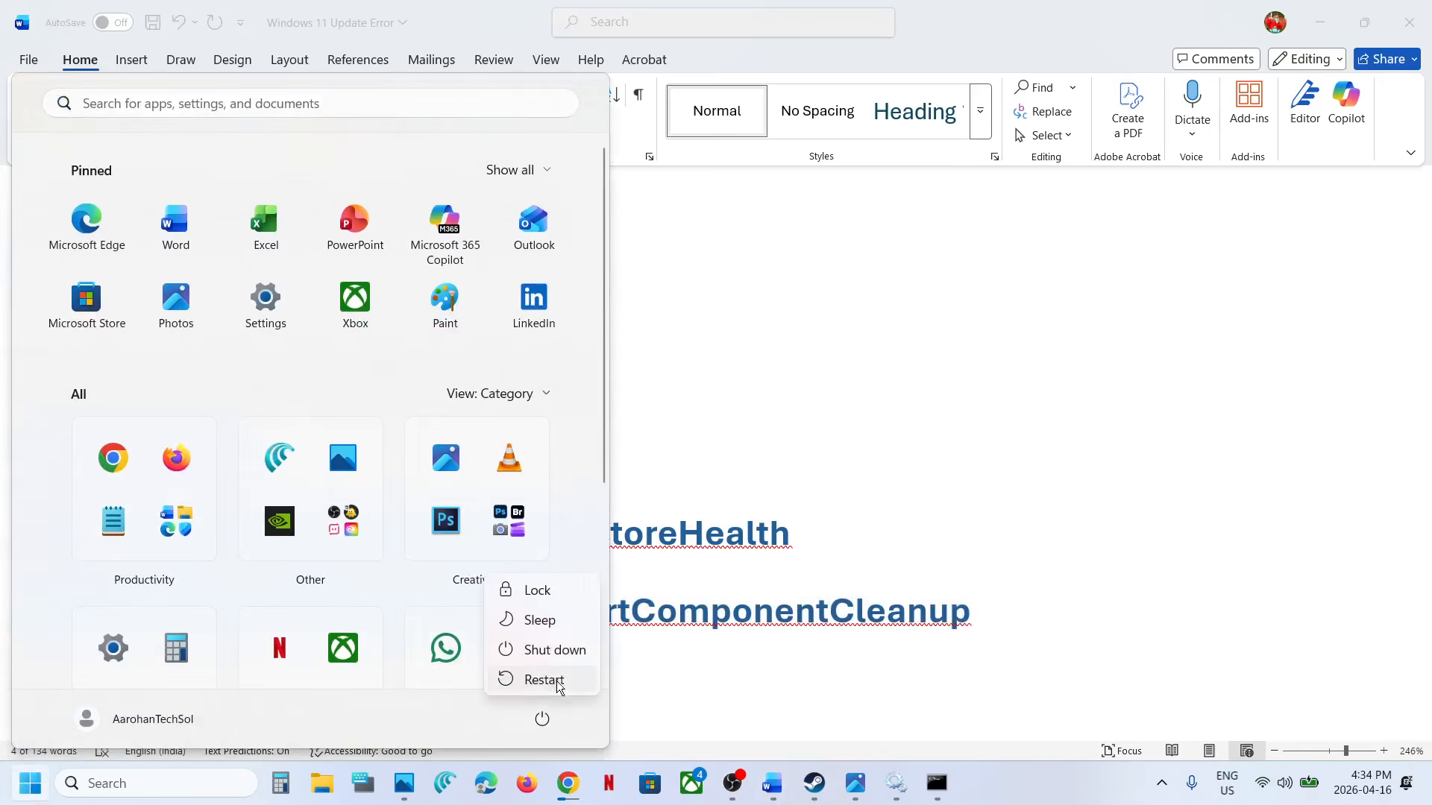
{"action": "left_click", "coordinate": [740, 554]}
Step: Review Step 6 in the document, highlighting its parts on closing third-party apps, uninstalling anticheat programs and restarting the PC
{"action": "scroll", "coordinate": [740, 555], "scroll_direction": "down", "scroll_amount": 5}
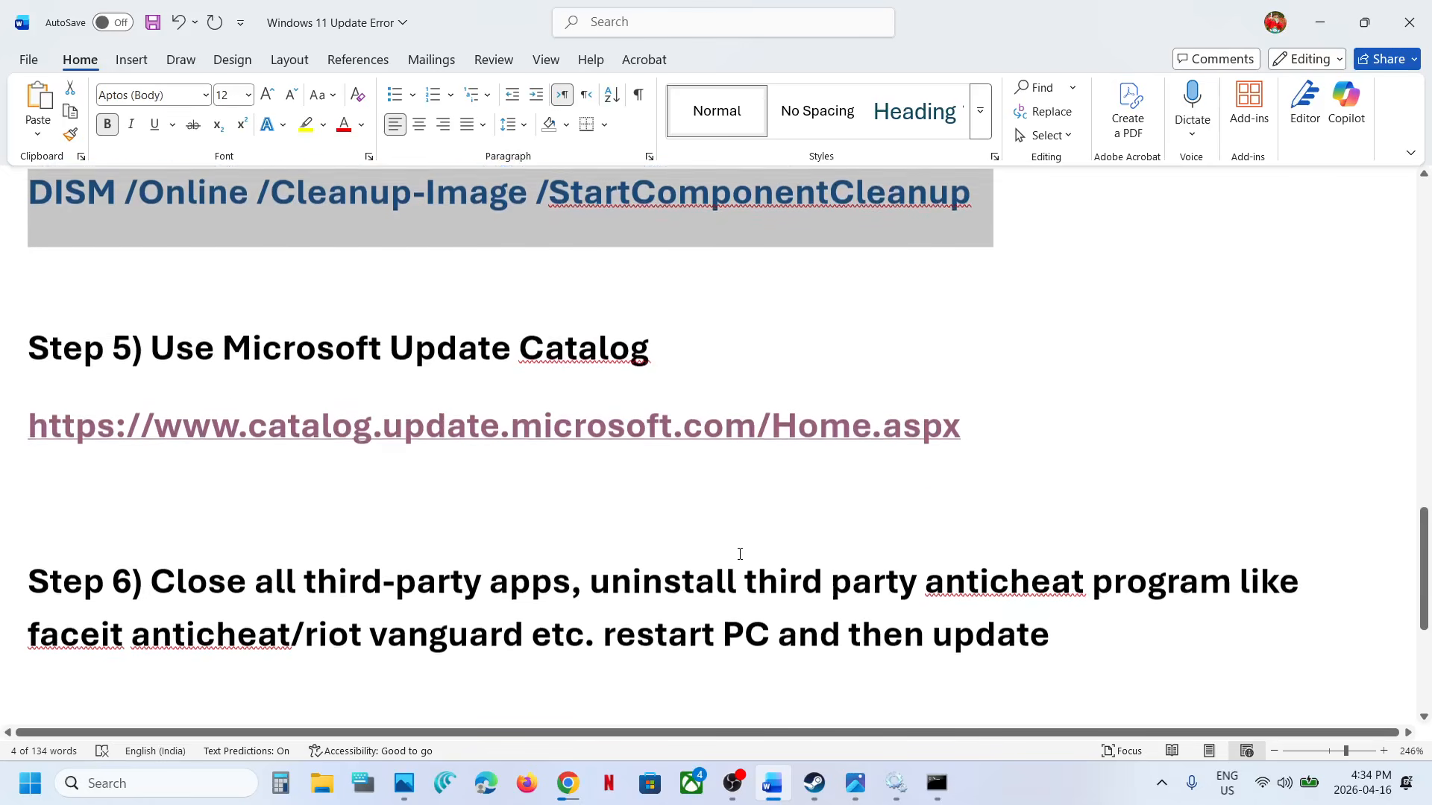
{"action": "left_click_drag", "start_coordinate": [165, 579], "coordinate": [593, 578]}
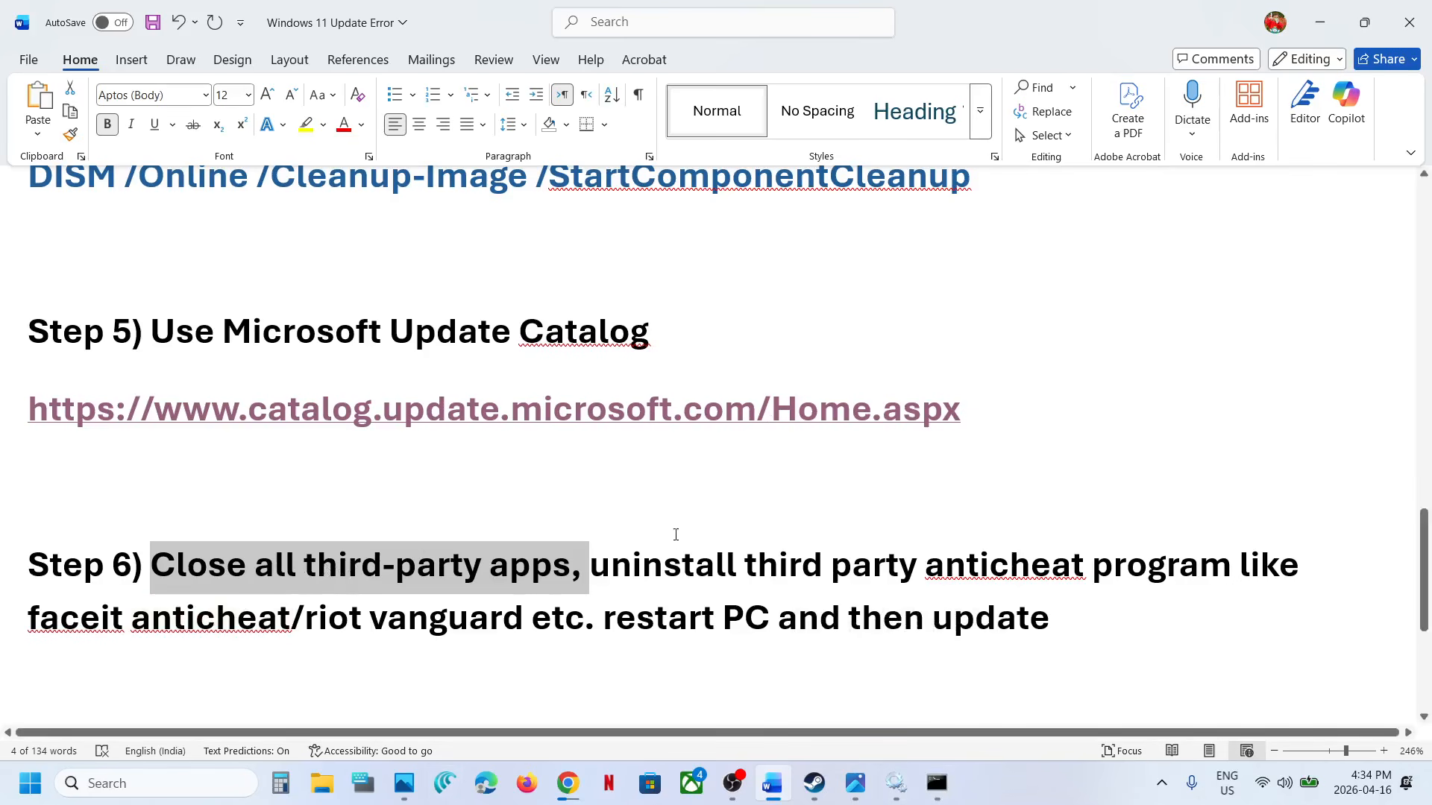
{"action": "left_click_drag", "start_coordinate": [638, 578], "coordinate": [484, 618]}
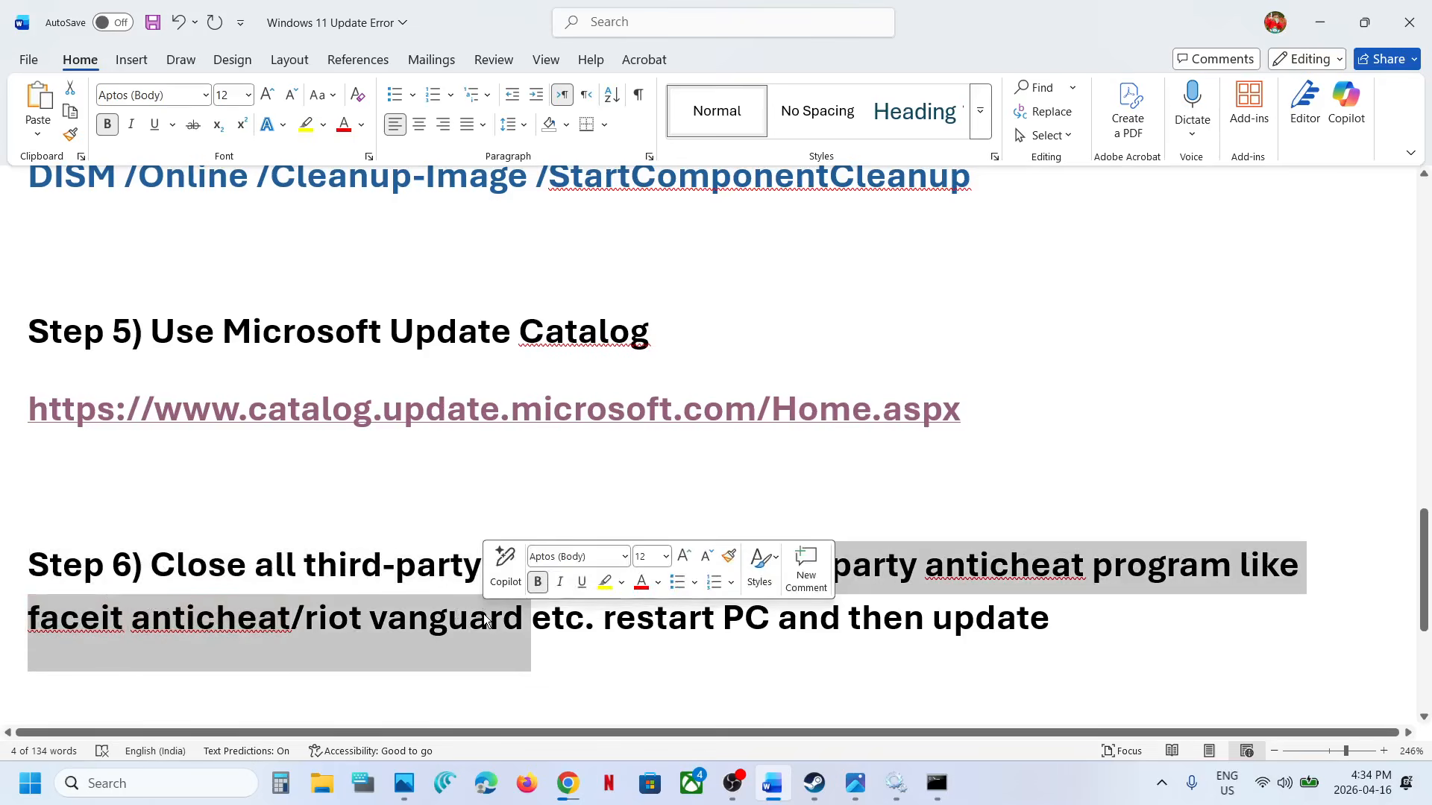
{"action": "left_click", "coordinate": [485, 618]}
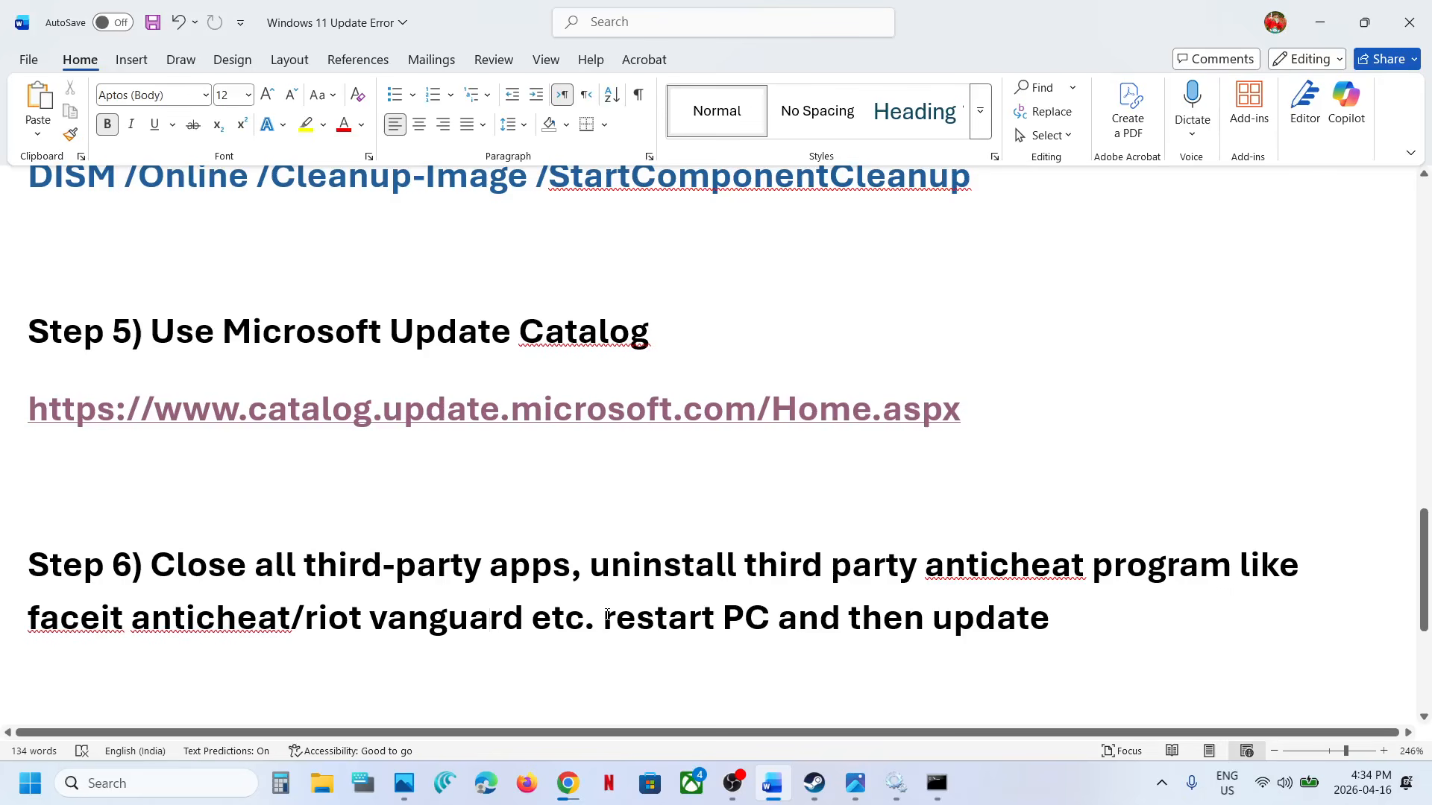
{"action": "left_click_drag", "start_coordinate": [606, 618], "coordinate": [767, 633]}
{"action": "left_click", "coordinate": [364, 571]}
Step: Open the Recovery page through the Windows Update advanced options in Settings to view the reinstall option
{"action": "key", "text": "super+i"}
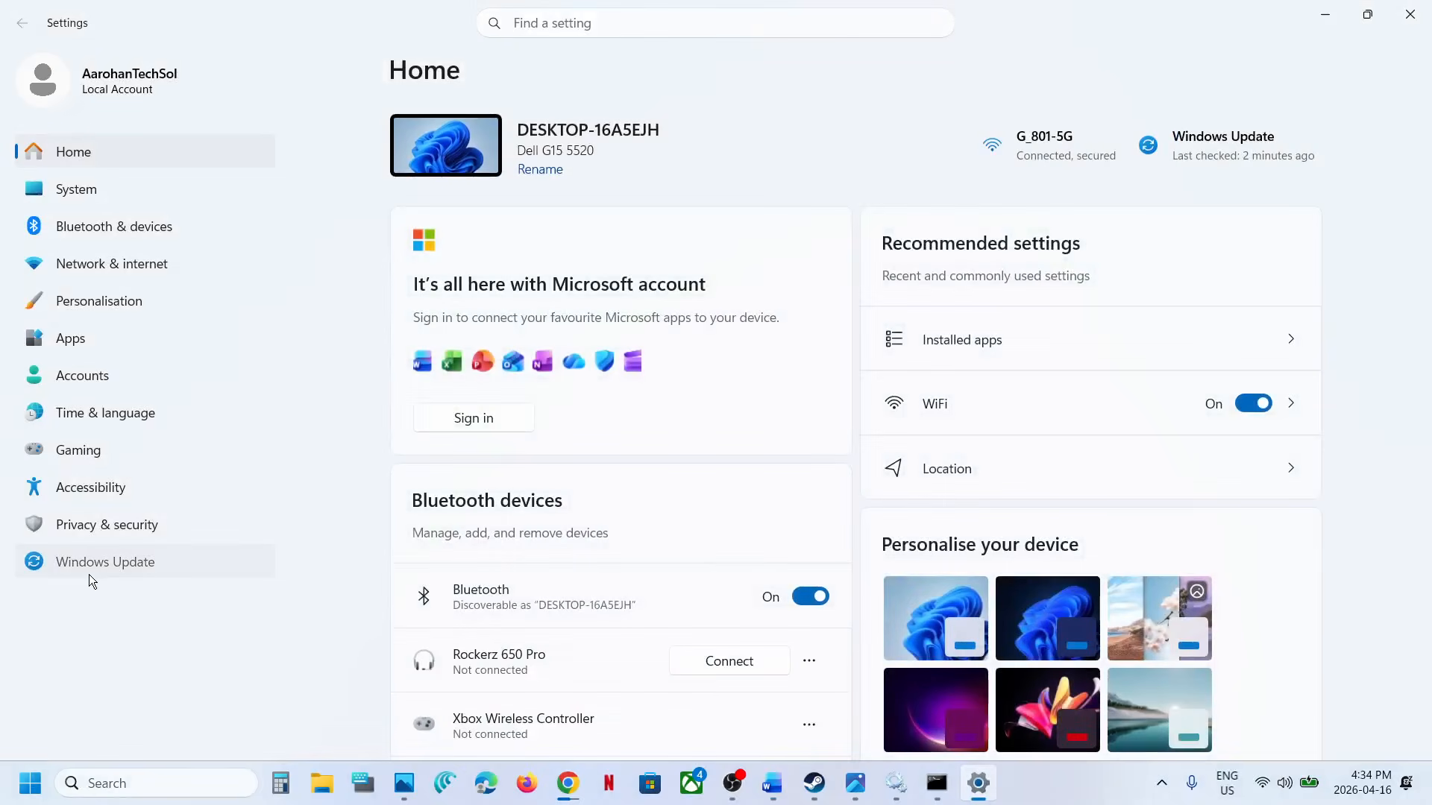
{"action": "left_click", "coordinate": [88, 574]}
{"action": "left_click", "coordinate": [498, 486]}
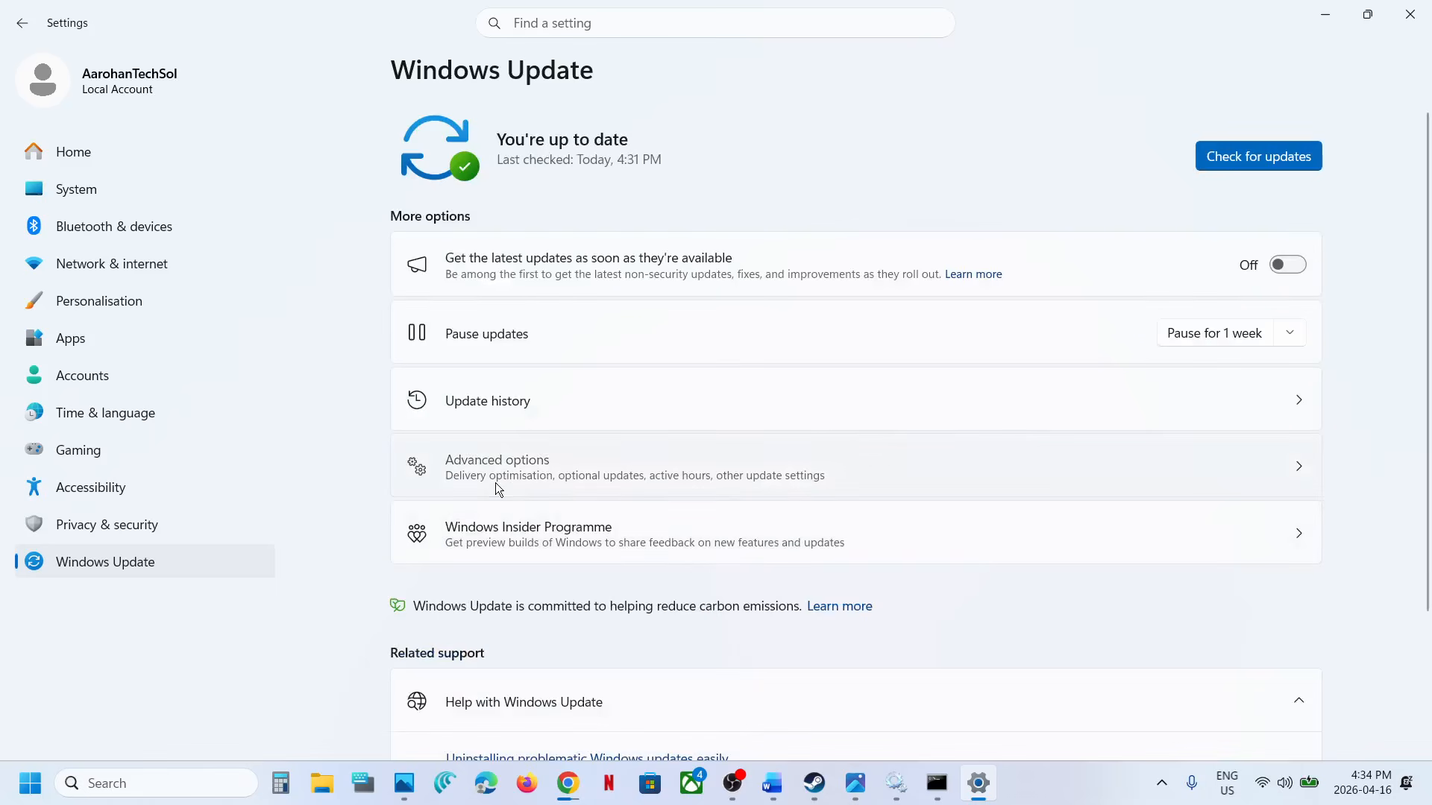
{"action": "scroll", "coordinate": [507, 537], "scroll_direction": "down", "scroll_amount": 2}
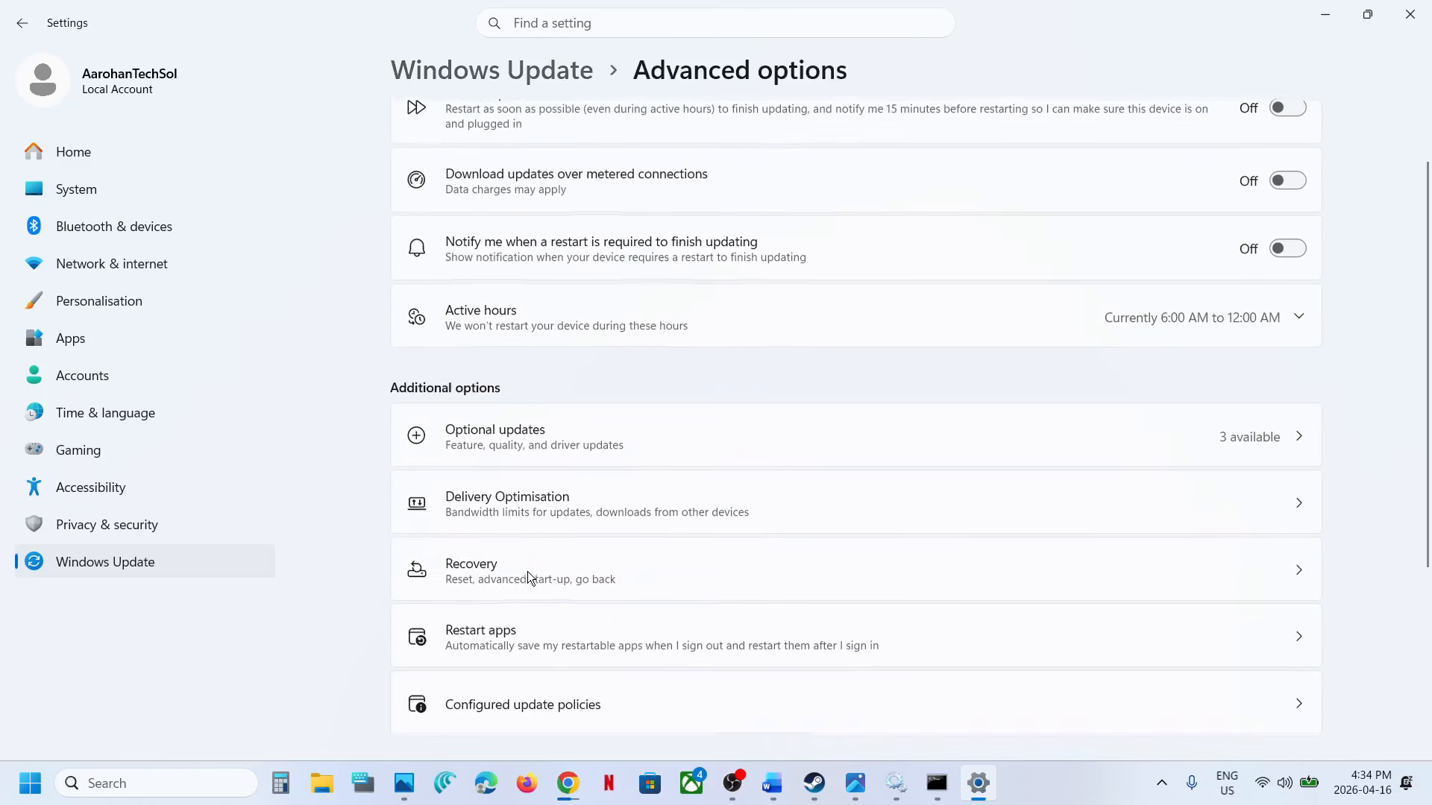
{"action": "left_click", "coordinate": [541, 576]}
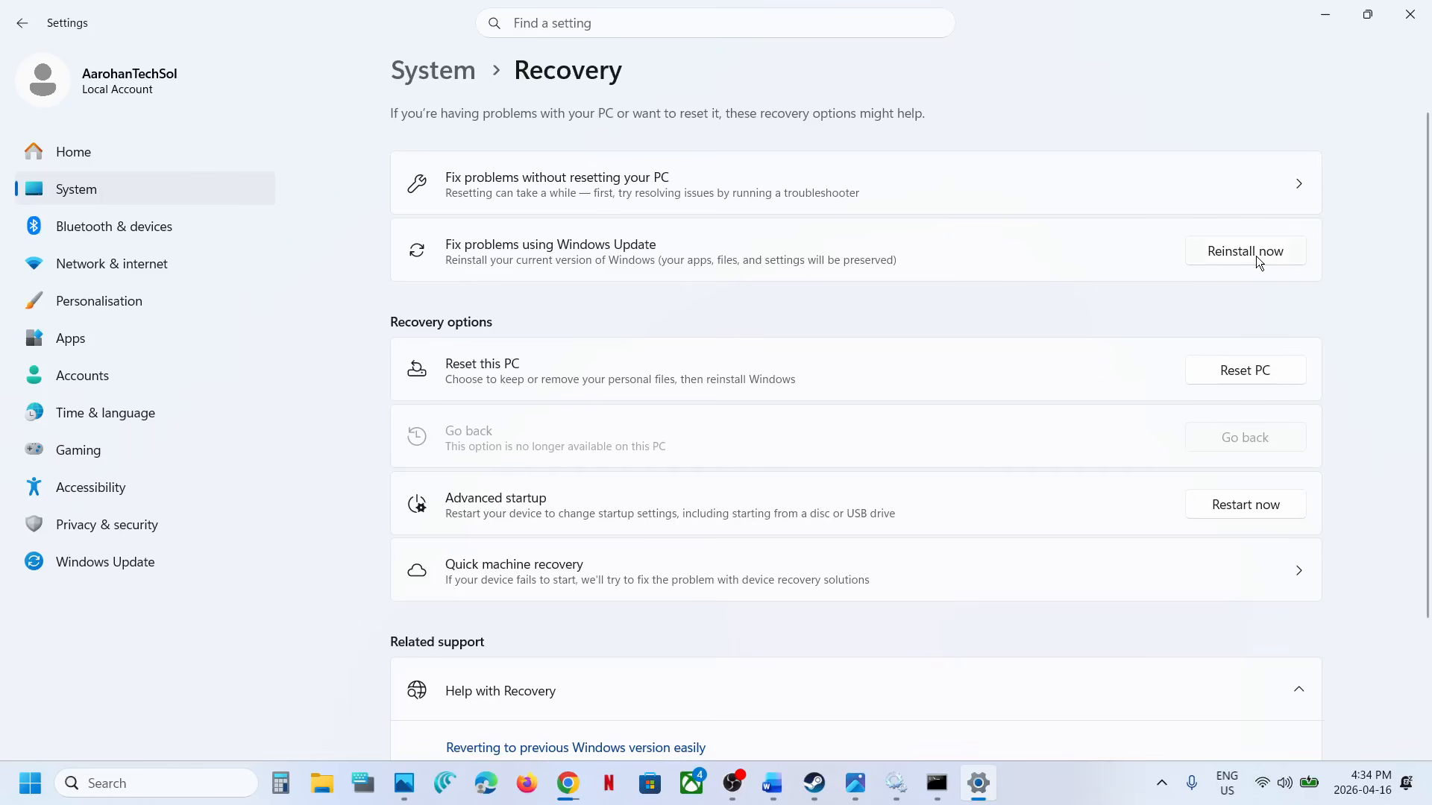
Step: Switch to Word, open the Download Windows 11 page in Chrome, download the media creation tool and check the recent downloads
{"action": "left_click", "coordinate": [771, 783]}
{"action": "scroll", "coordinate": [488, 390], "scroll_direction": "down", "scroll_amount": 5}
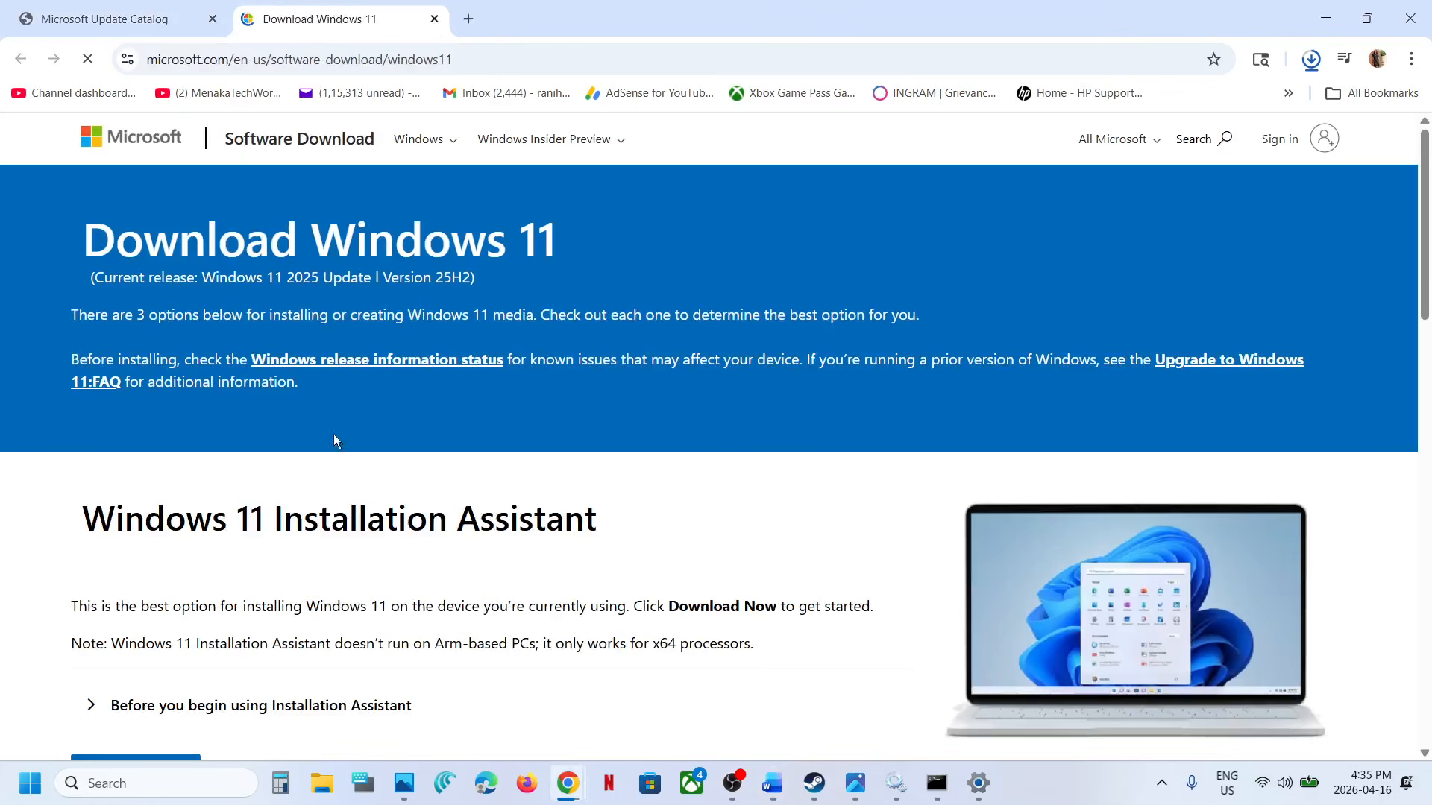
{"action": "scroll", "coordinate": [299, 468], "scroll_direction": "down", "scroll_amount": 3}
{"action": "scroll", "coordinate": [299, 470], "scroll_direction": "down", "scroll_amount": 6}
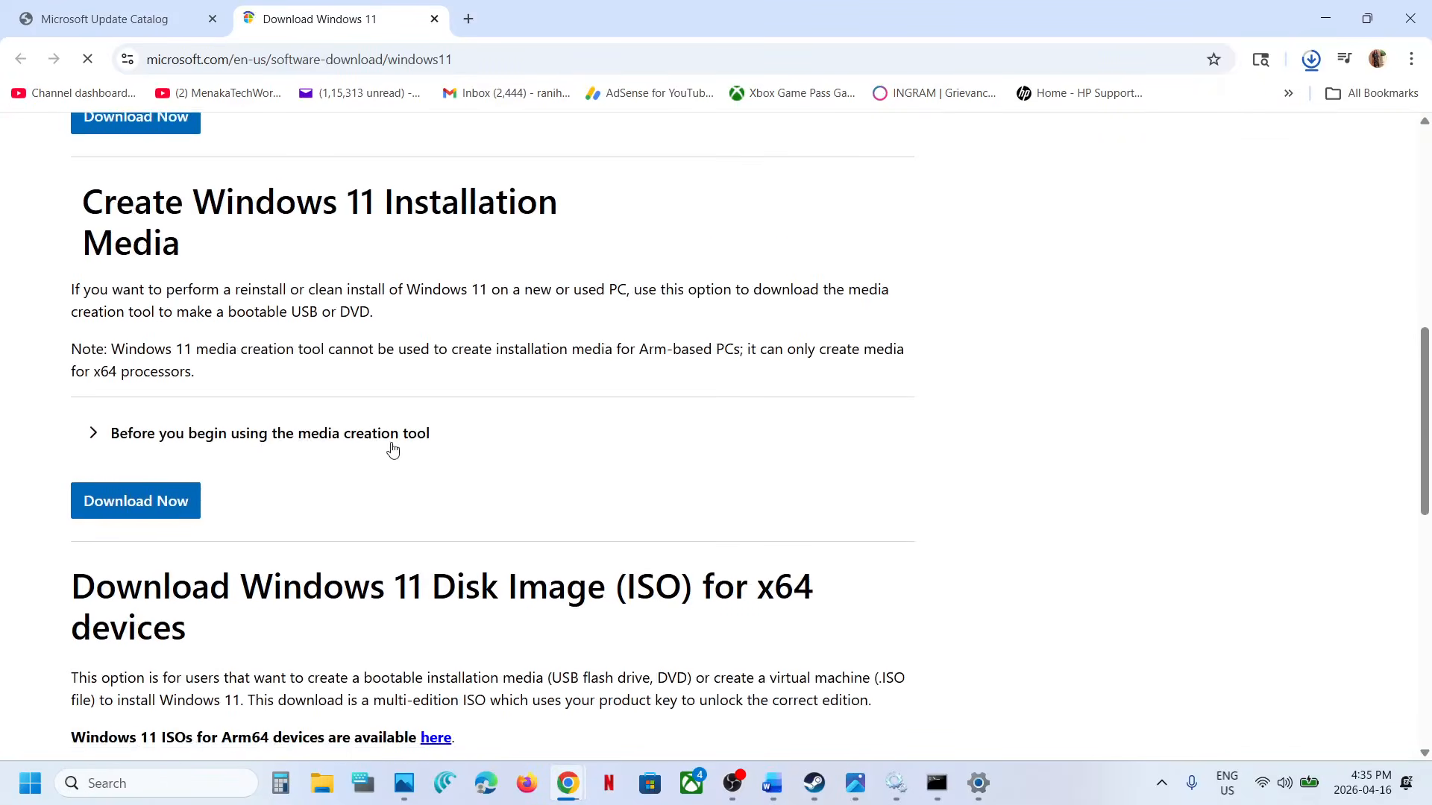
{"action": "left_click", "coordinate": [108, 502]}
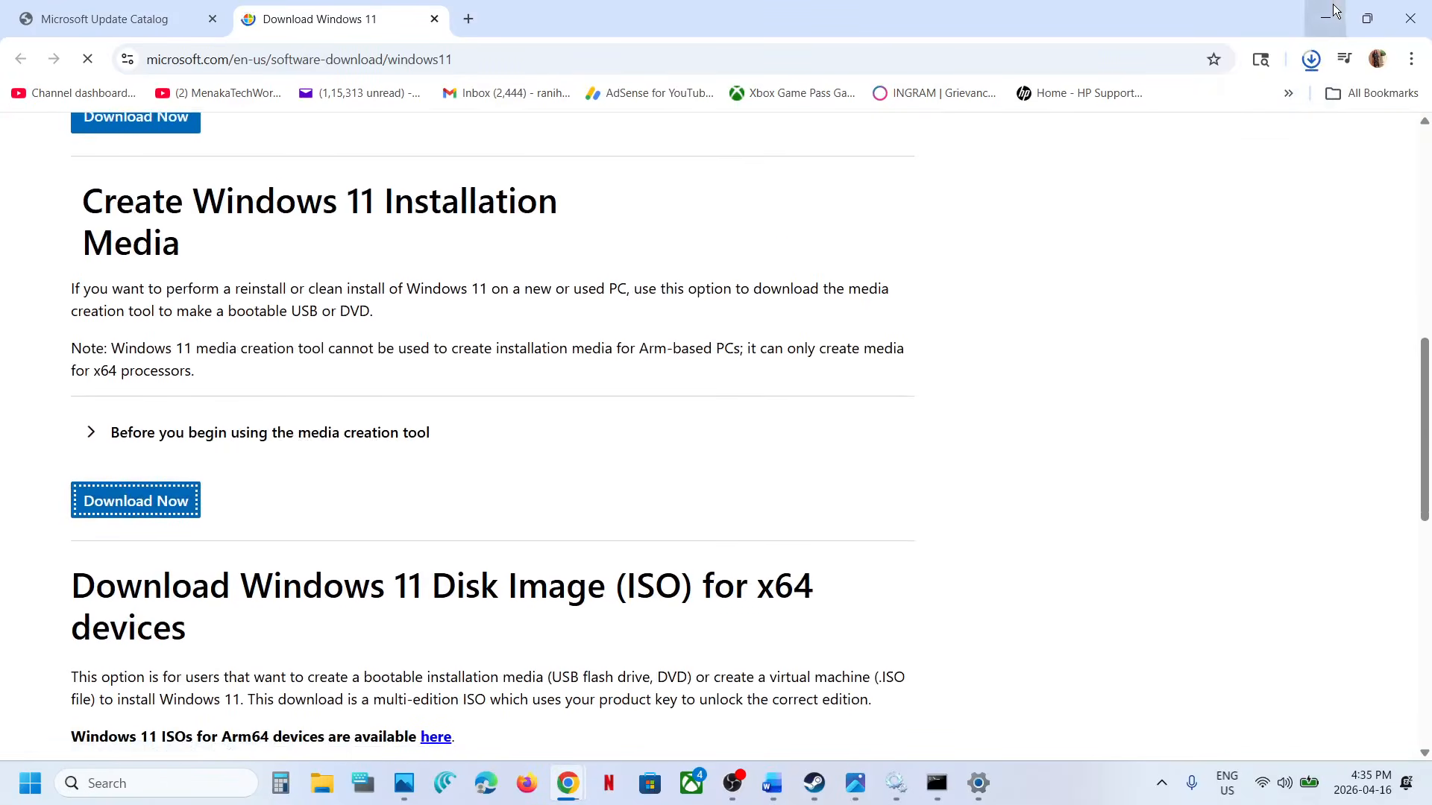
{"action": "left_click", "coordinate": [1311, 58]}
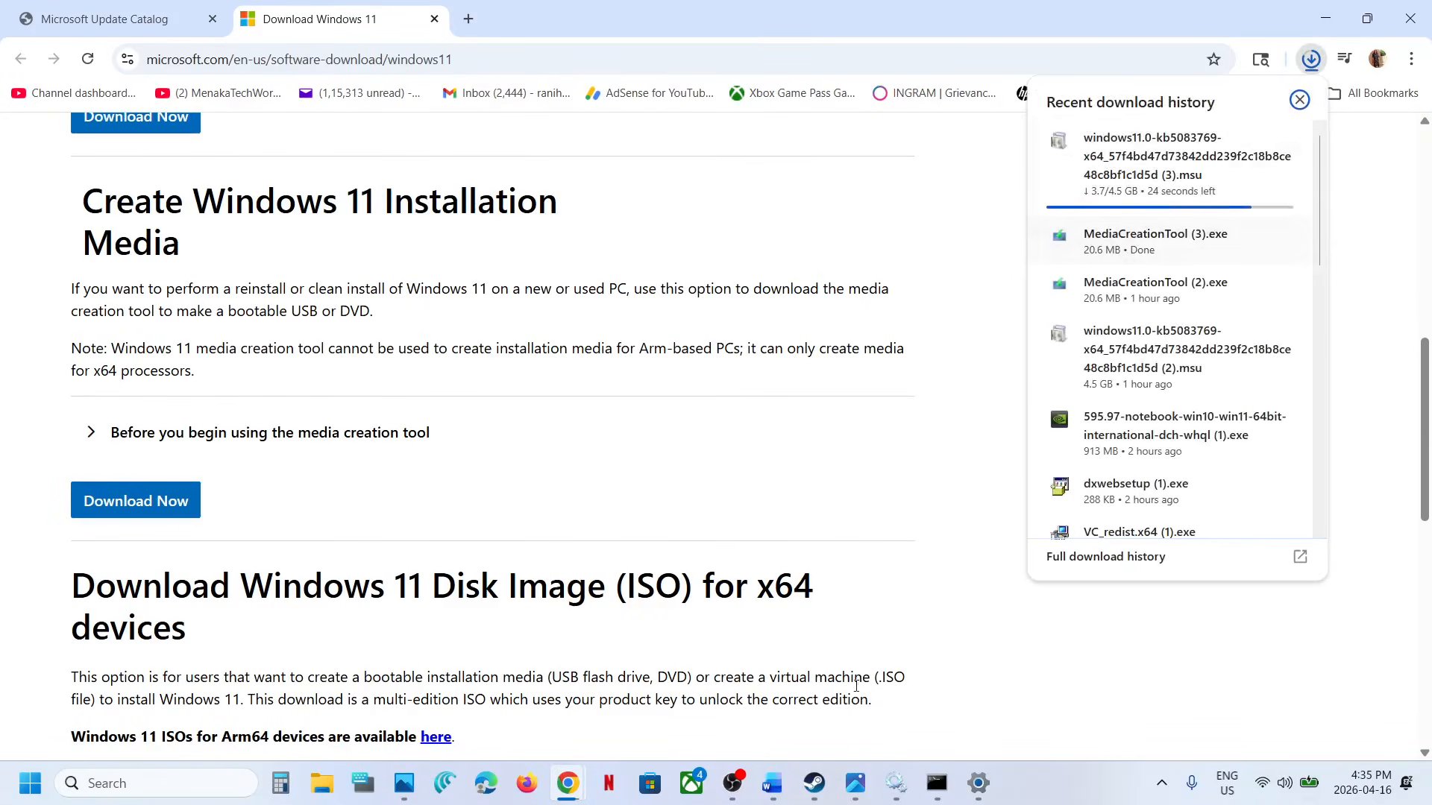
Step: Switch to Photos and review screenshots 1.png to 7.png on creating the Windows 11 ISO file with the media creation tool
{"action": "left_click", "coordinate": [859, 798]}
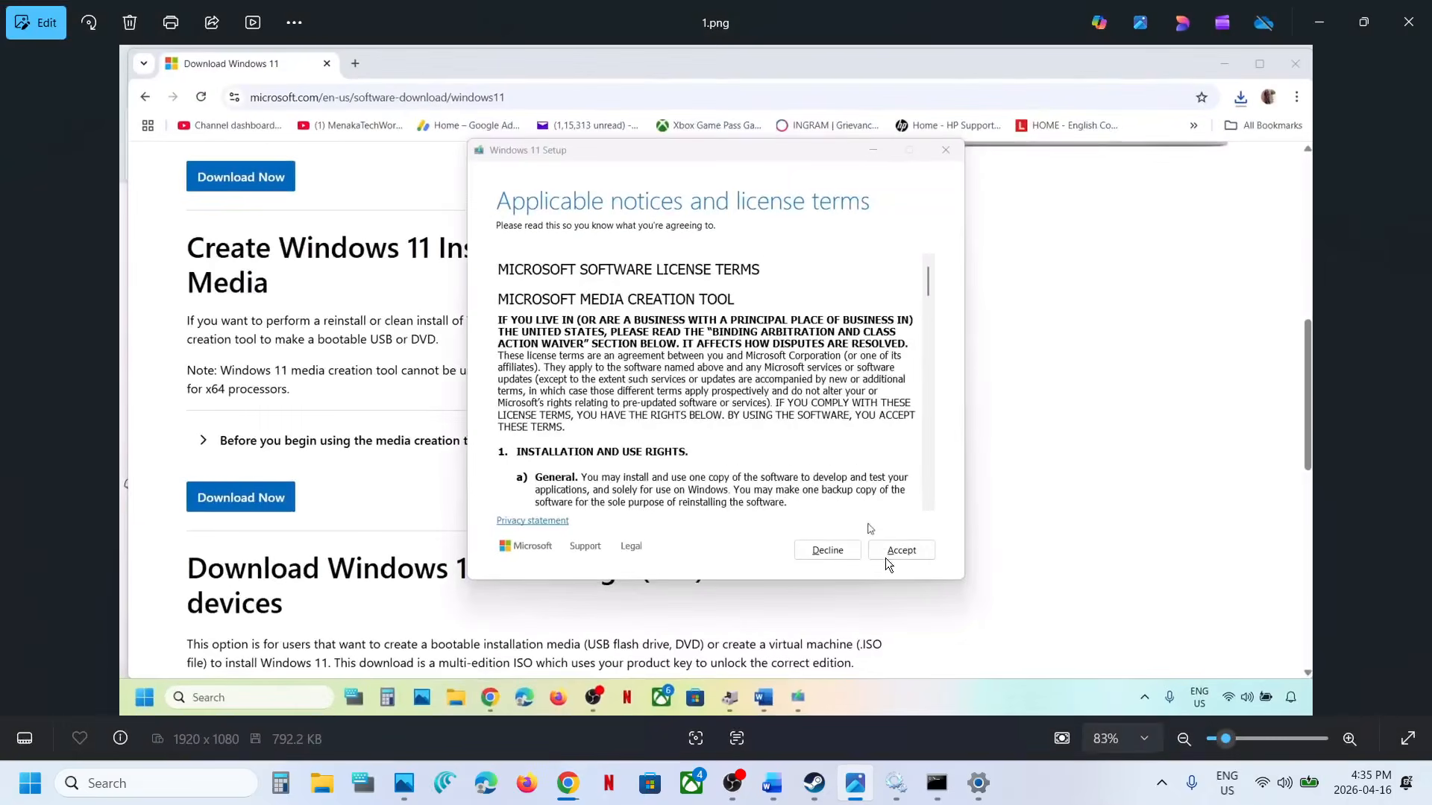
{"action": "key", "text": "Right"}
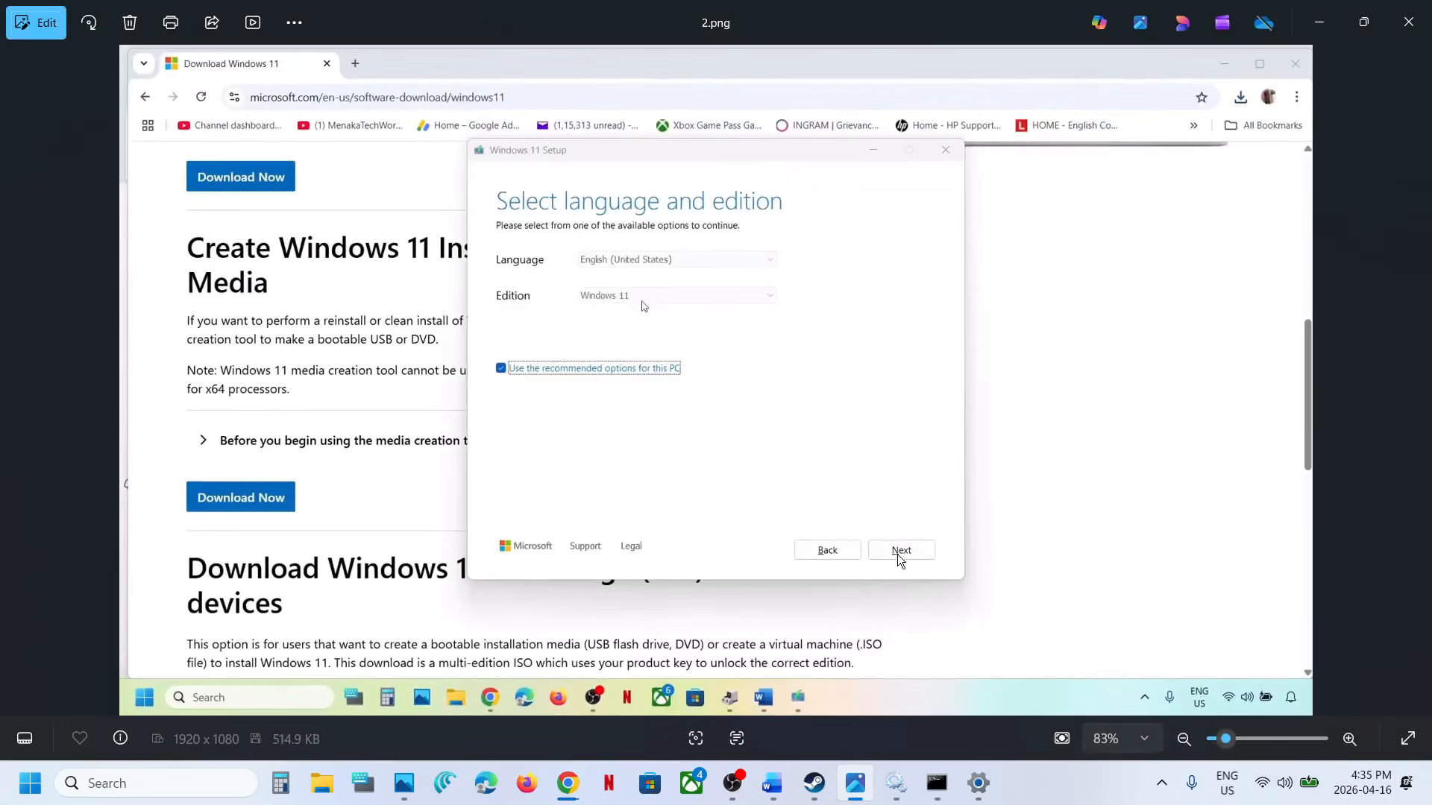
{"action": "key", "text": "Right"}
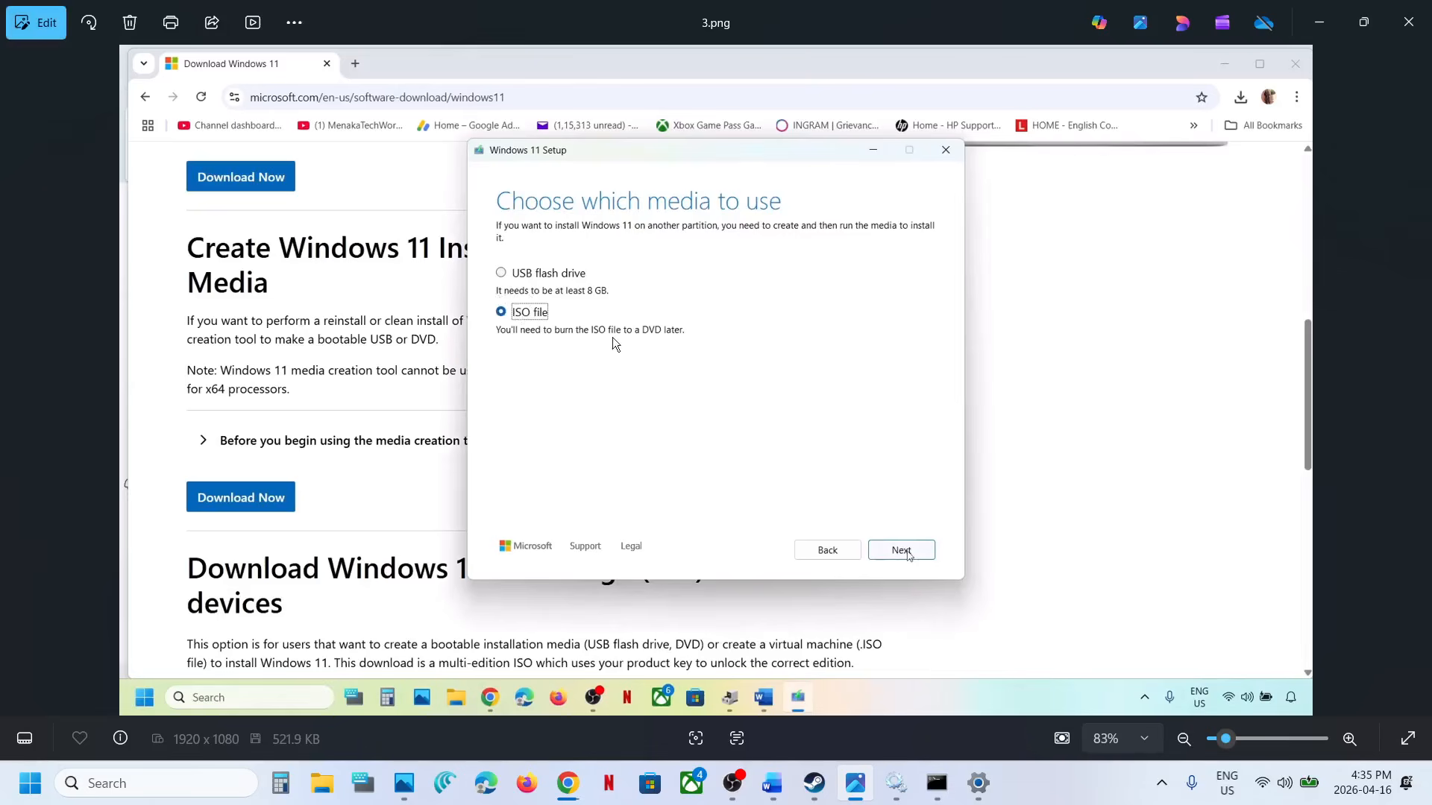
{"action": "key", "text": "Right"}
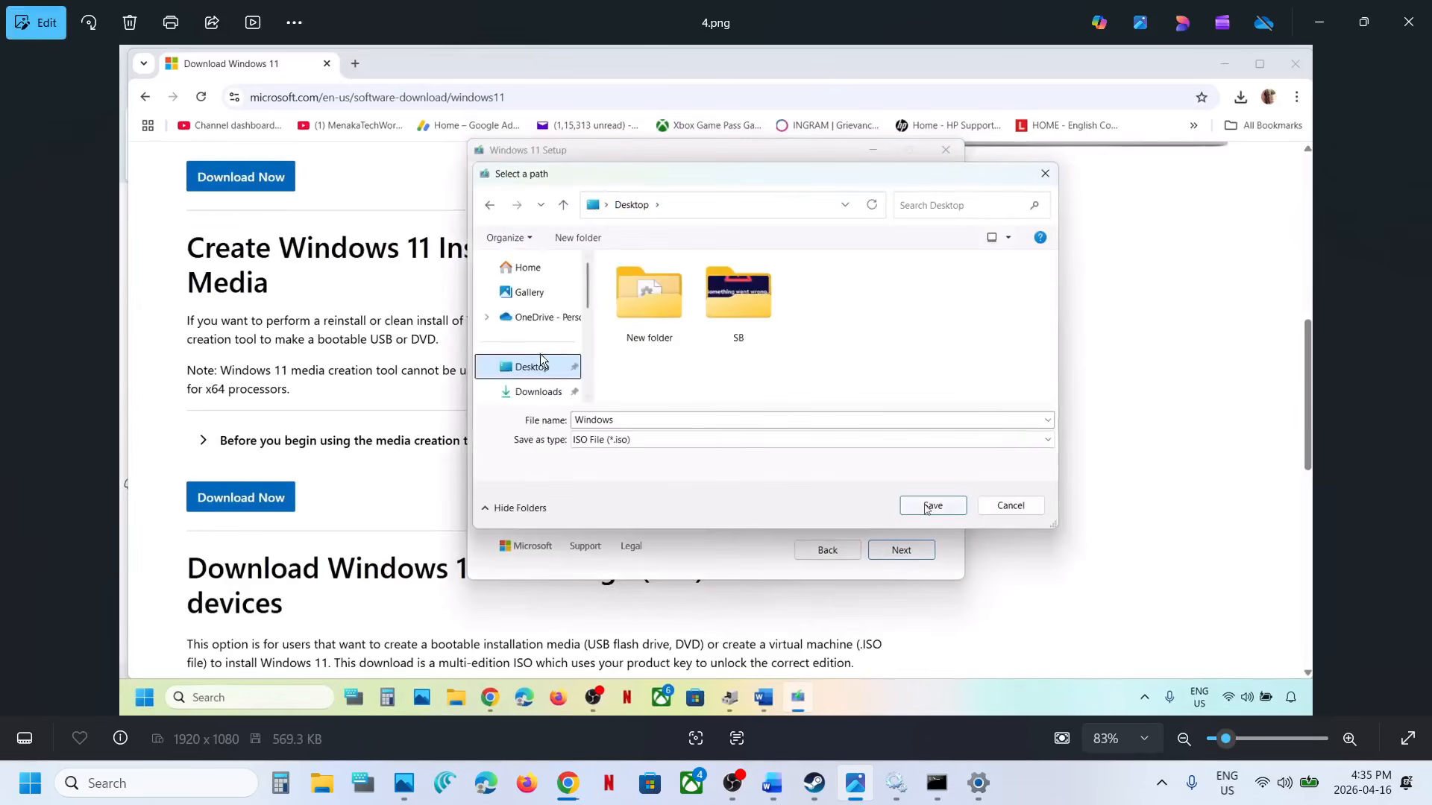
{"action": "key", "text": "Right"}
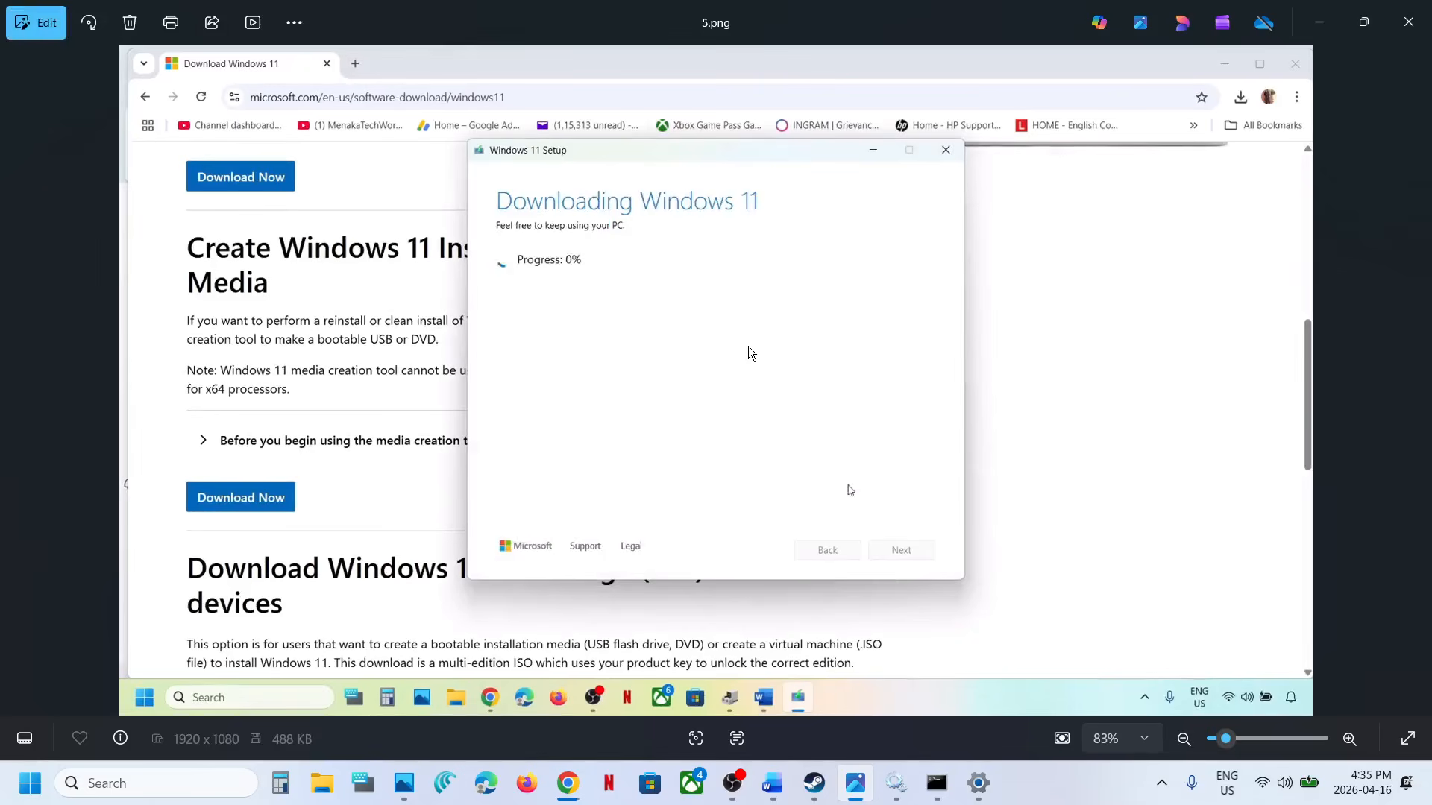
{"action": "key", "text": "Right"}
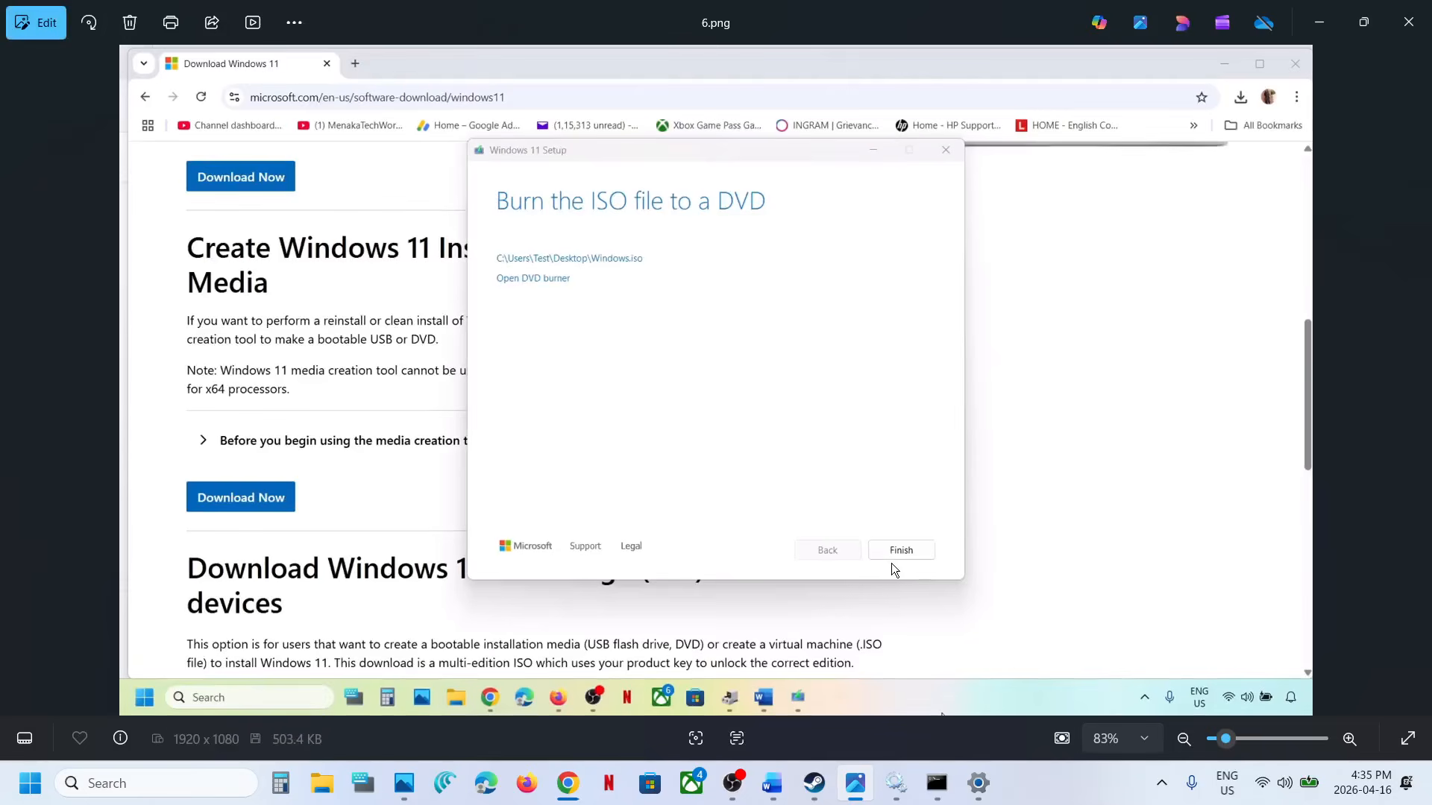
{"action": "key", "text": "Right"}
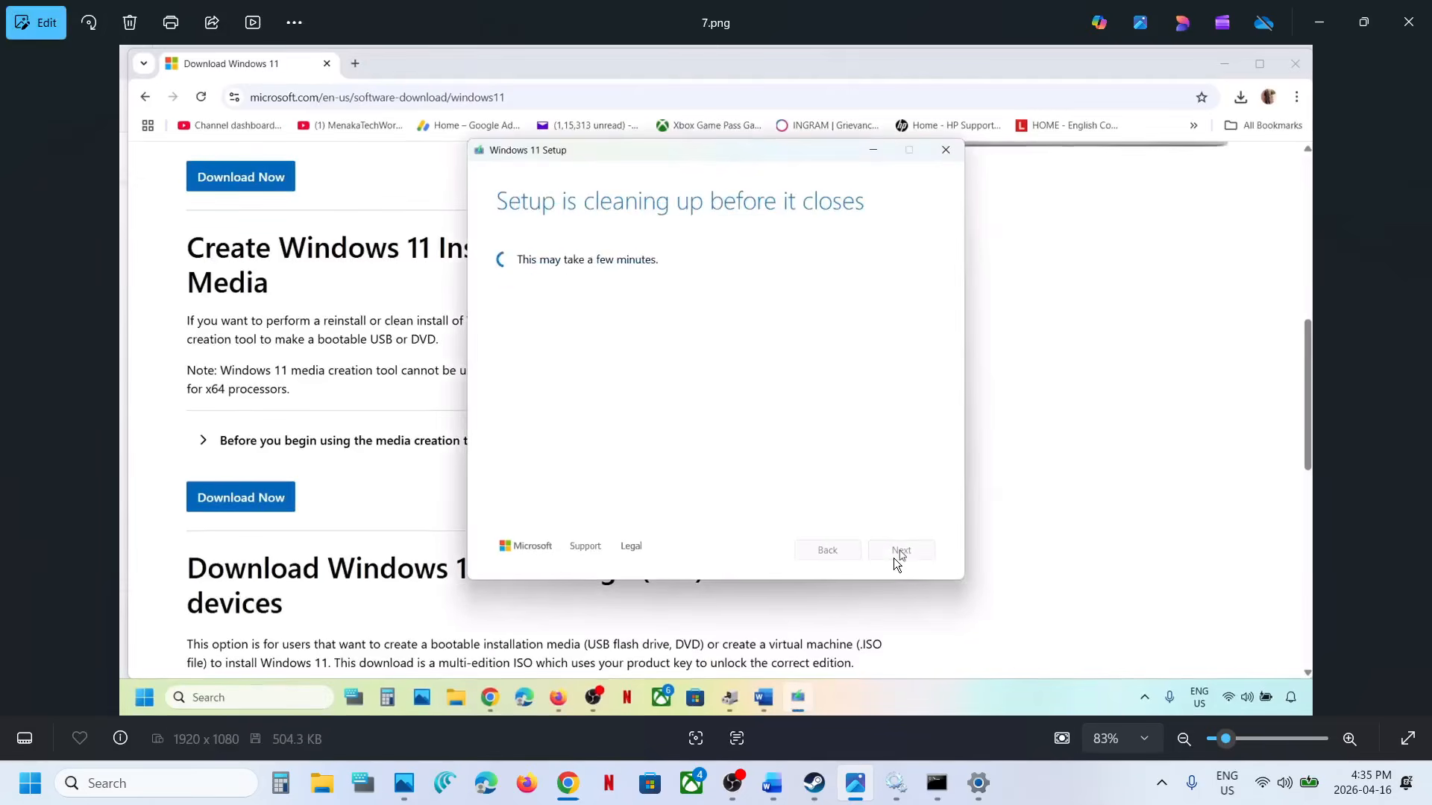
Step: Review screenshots 8.png to 13.png on opening the Windows ISO, running setup and reaching the Ready to install page
{"action": "key", "text": "Right"}
{"action": "key", "text": "Right"}
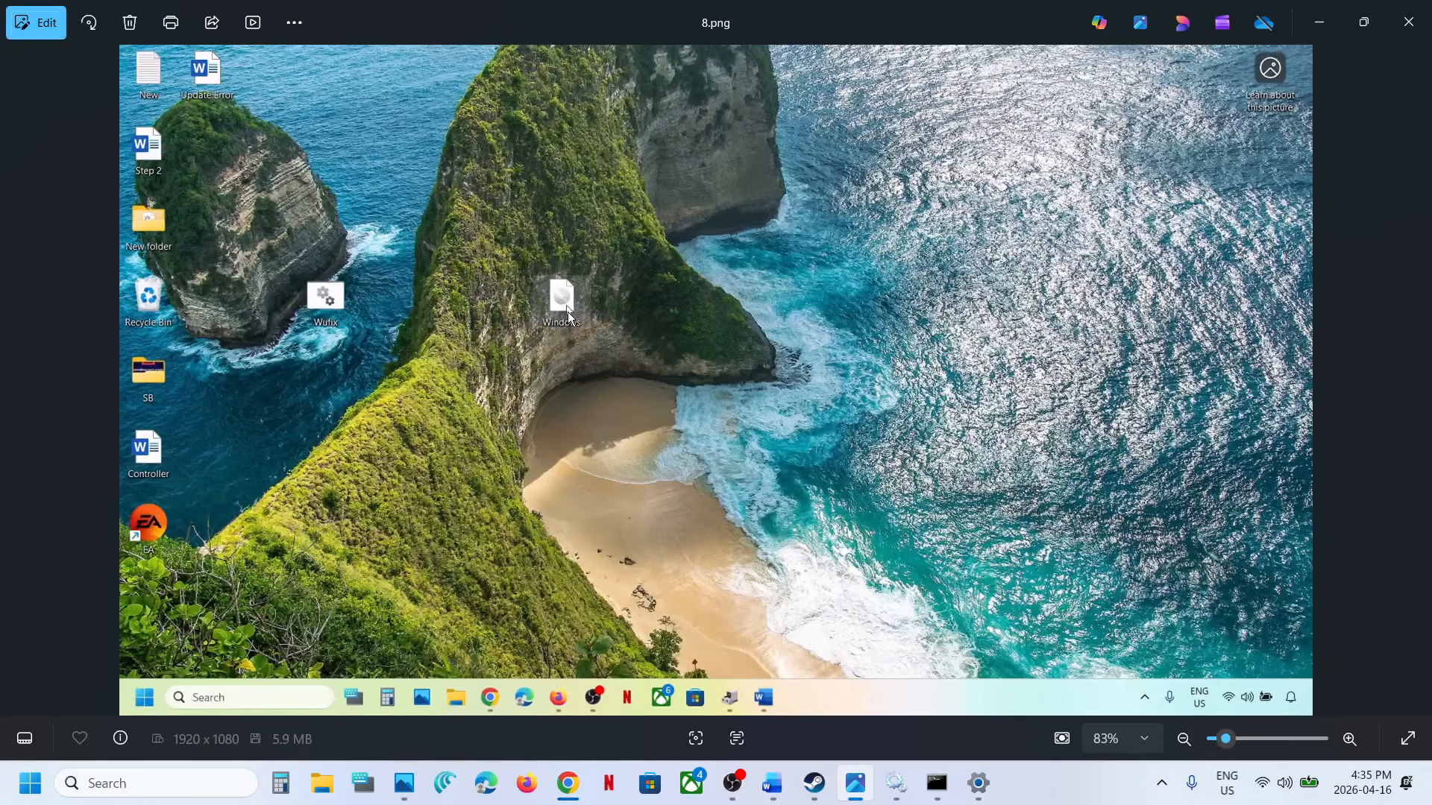
{"action": "key", "text": "Right"}
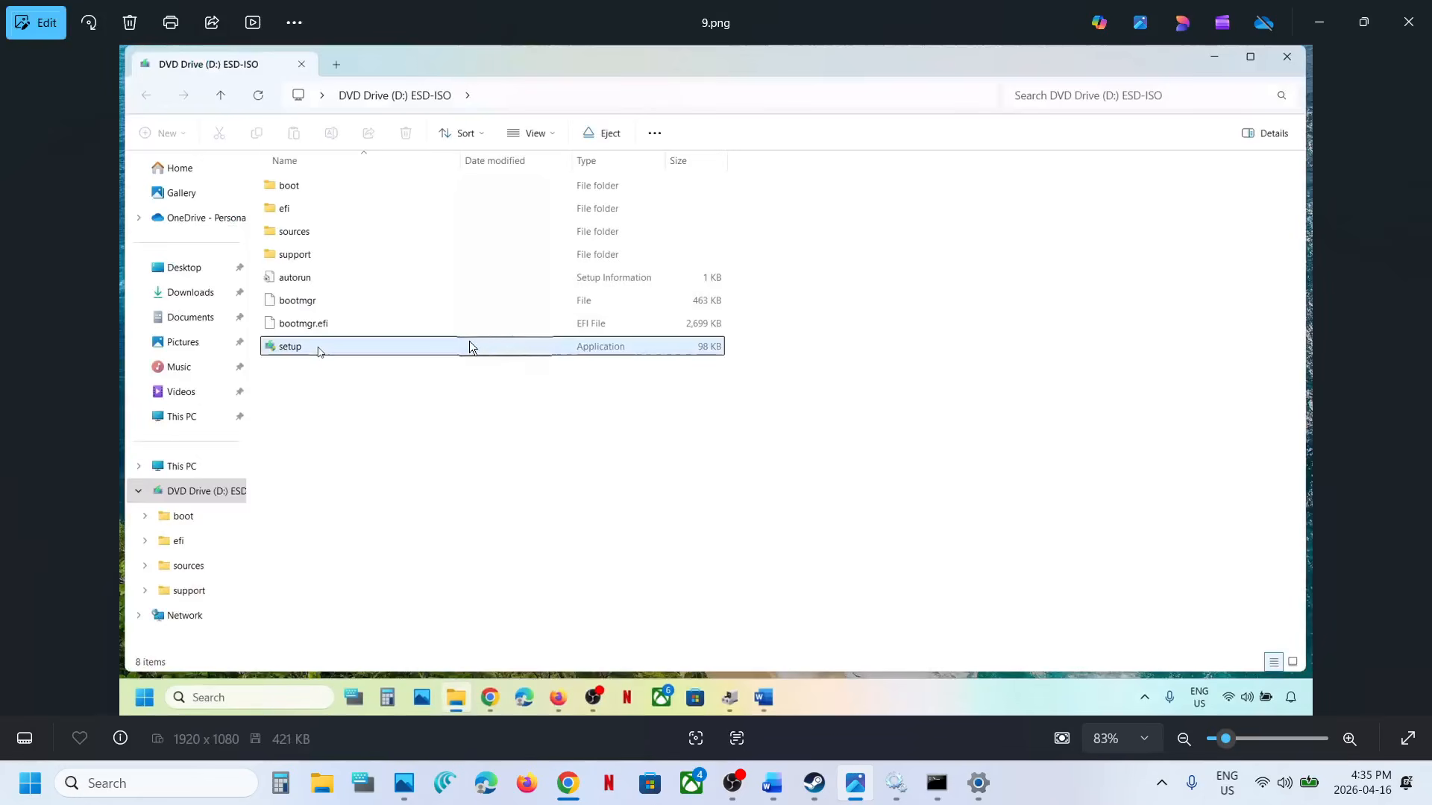
{"action": "key", "text": "Right"}
{"action": "key", "text": "Right"}
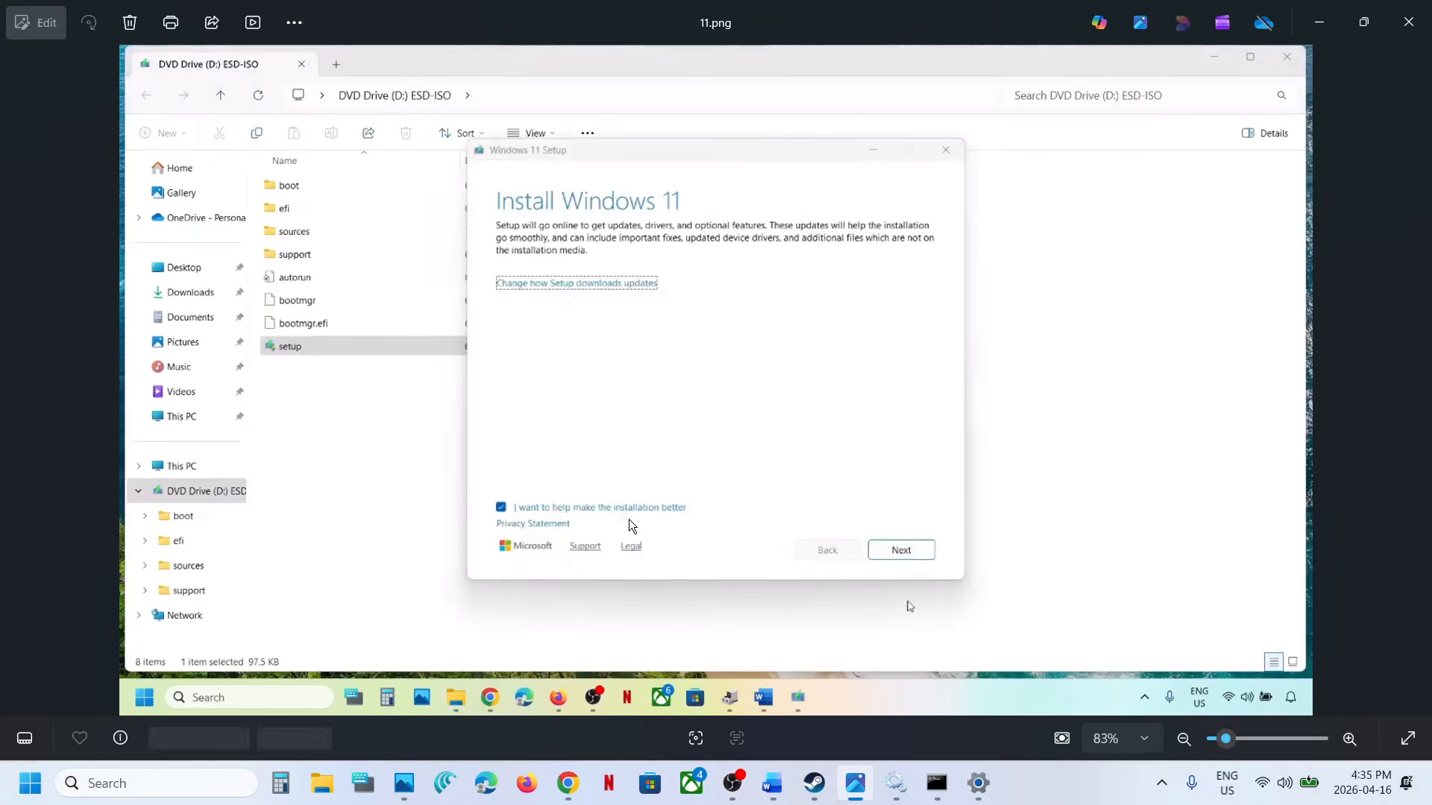
{"action": "key", "text": "Right"}
{"action": "key", "text": "Right"}
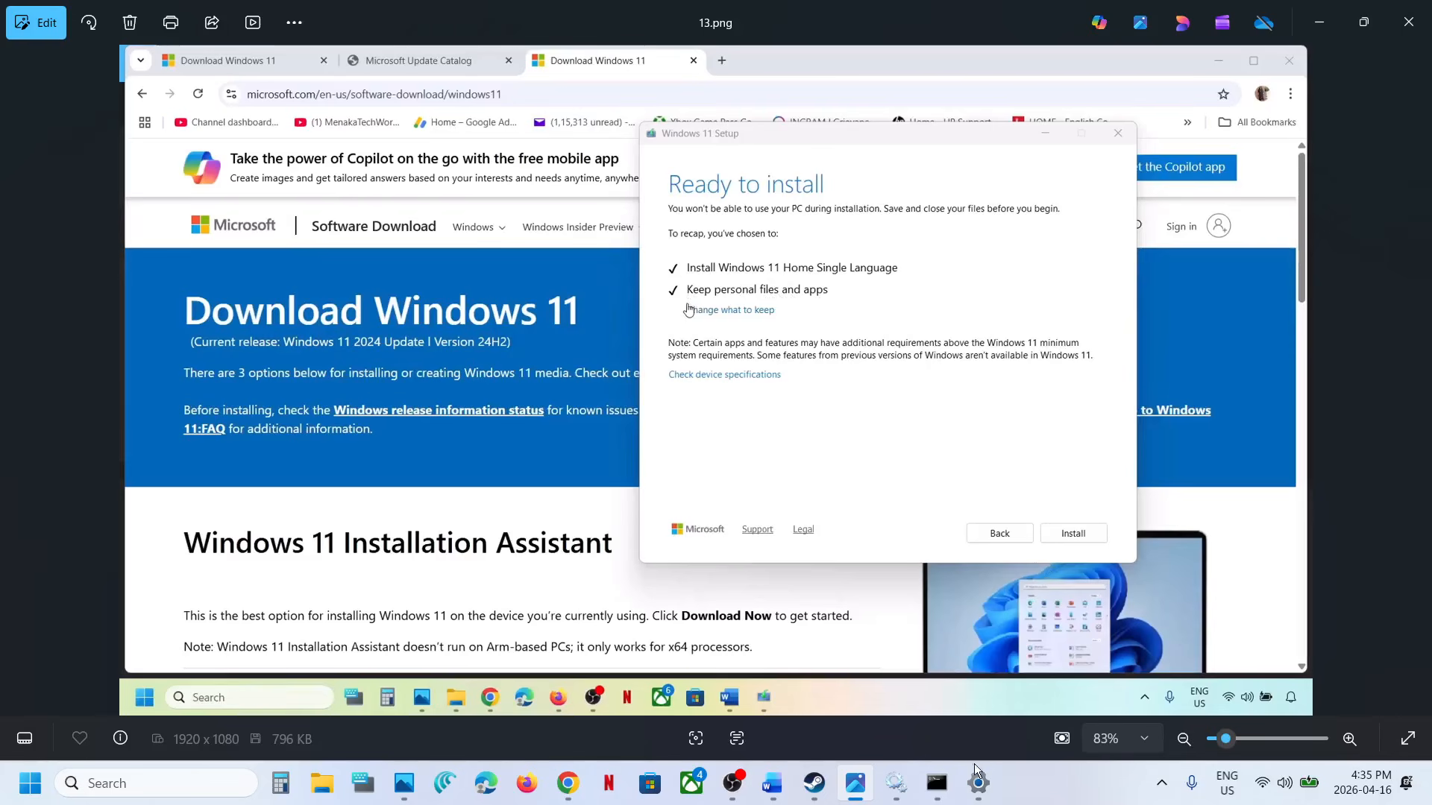
Step: Open the Windows Update history in Settings and highlight the KB5083769 and KB5082417 entries to check their installation
{"action": "left_click", "coordinate": [977, 783]}
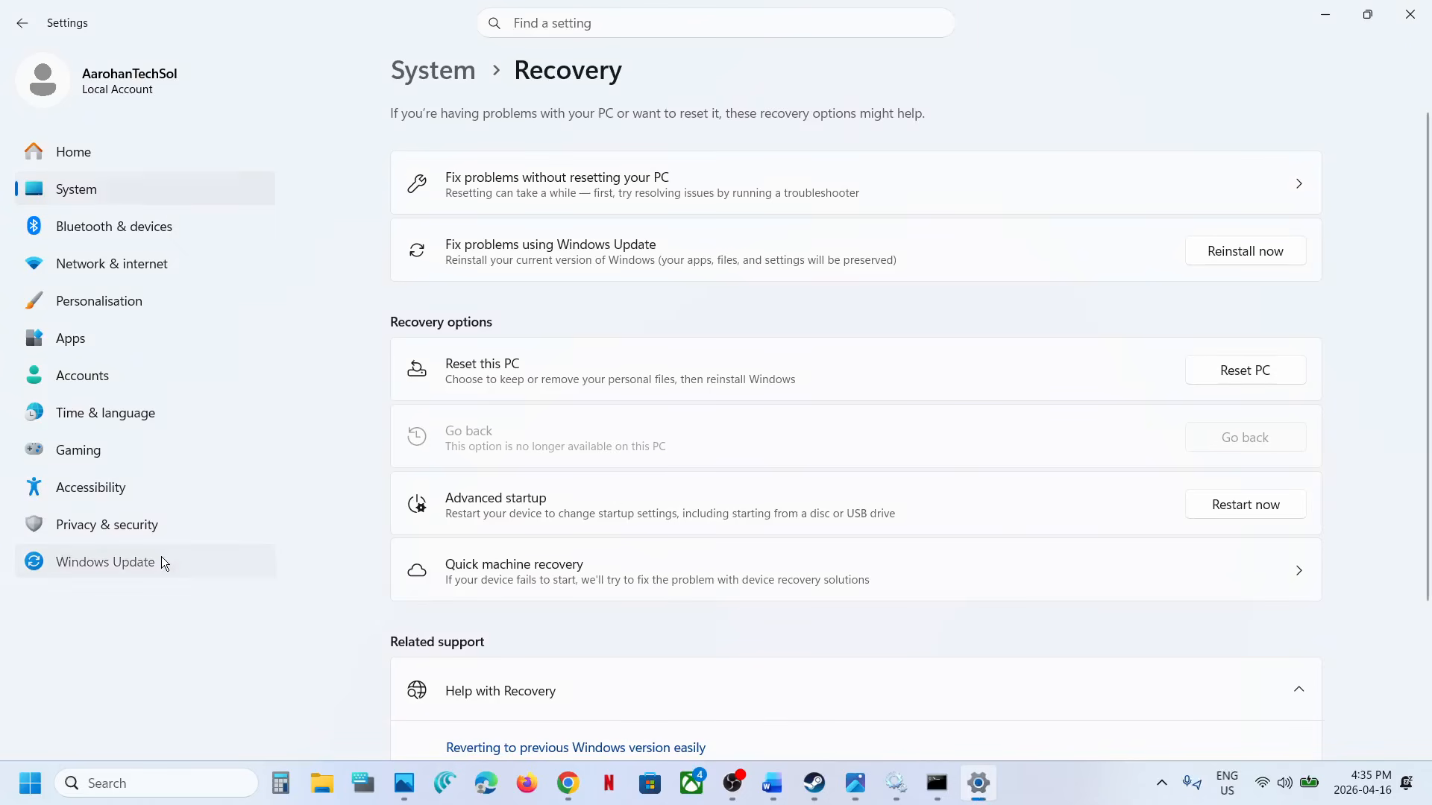
{"action": "left_click", "coordinate": [163, 562]}
{"action": "left_click", "coordinate": [520, 412]}
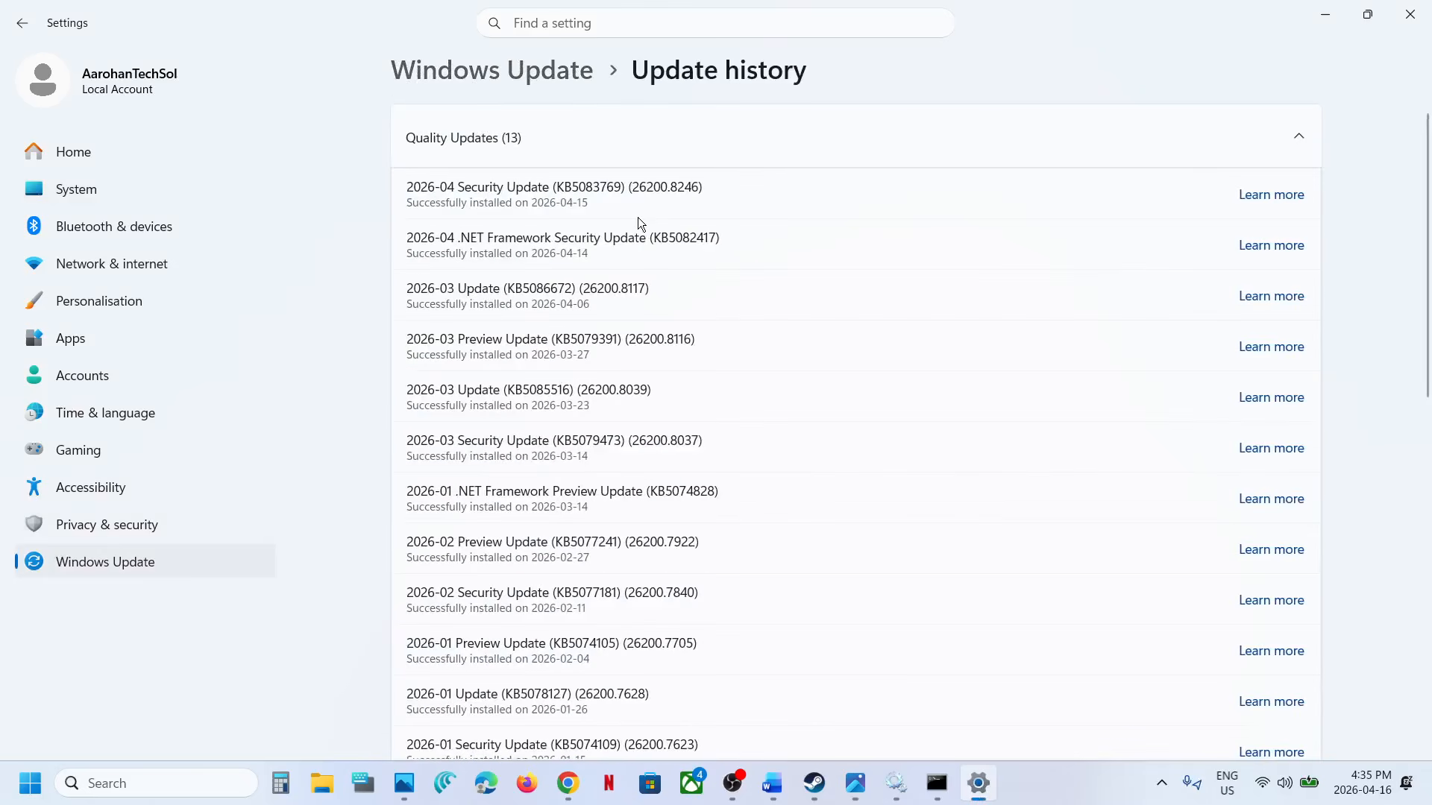
{"action": "double_click", "coordinate": [589, 187]}
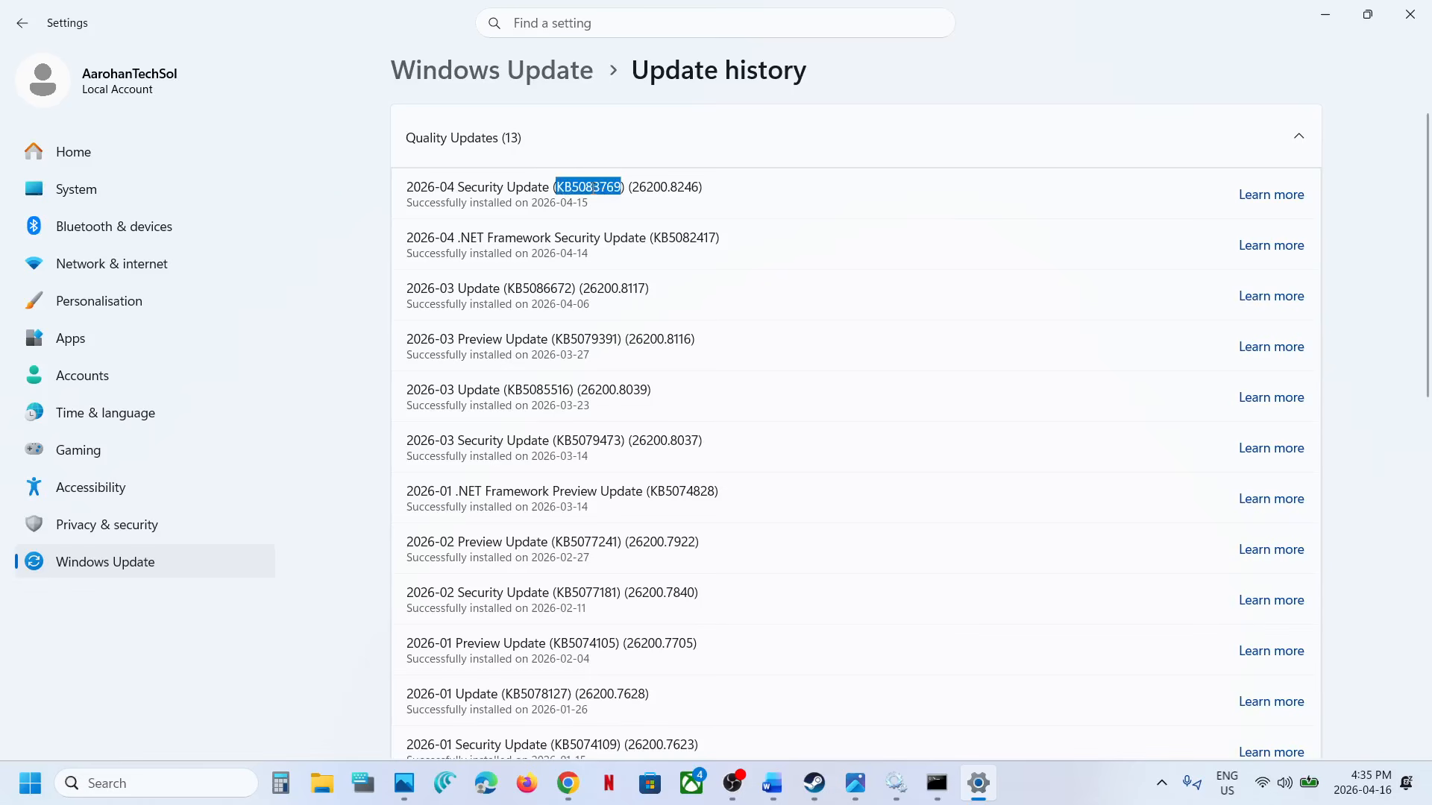
{"action": "double_click", "coordinate": [681, 240]}
{"action": "left_click_drag", "start_coordinate": [564, 184], "coordinate": [695, 204]}
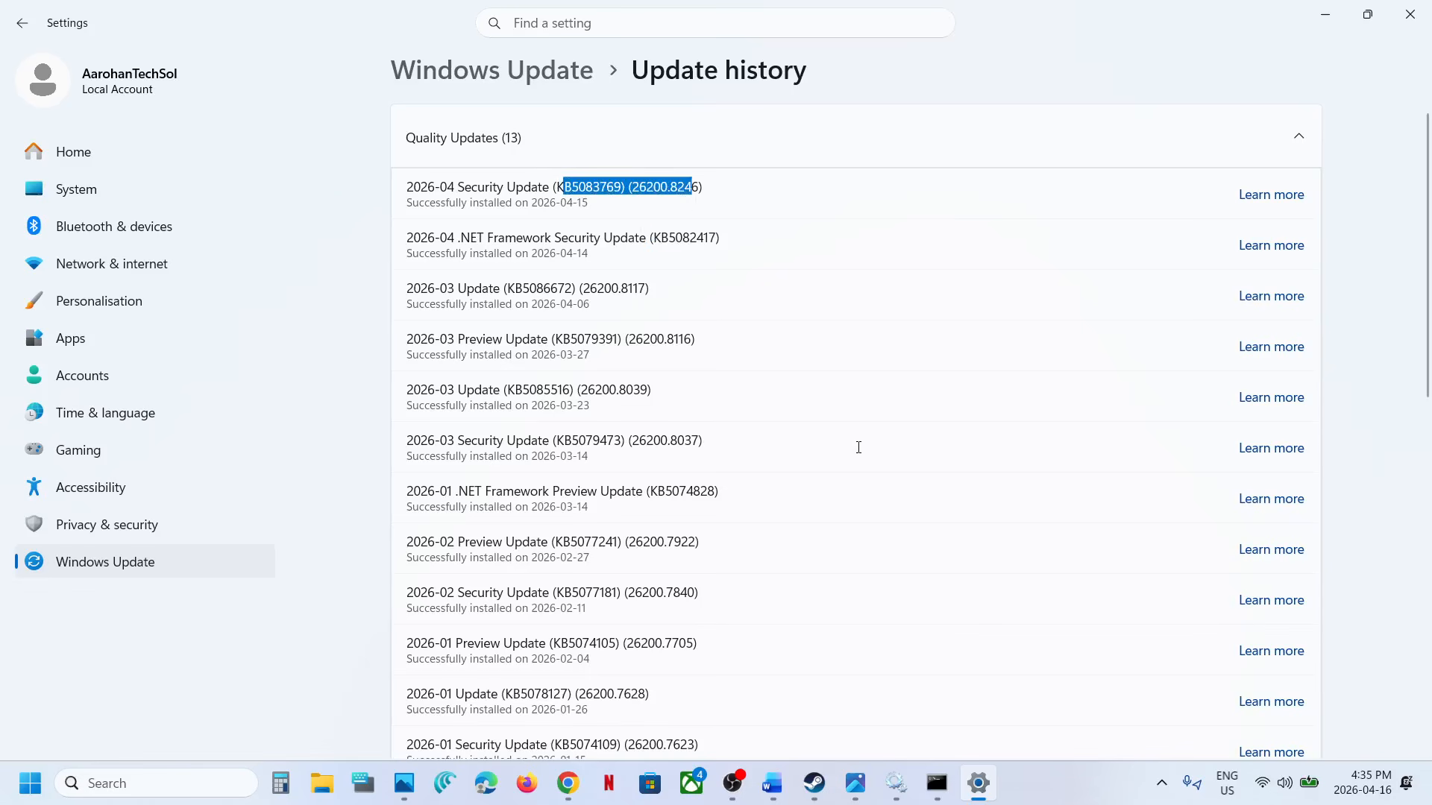
{"action": "left_click", "coordinate": [1055, 796]}
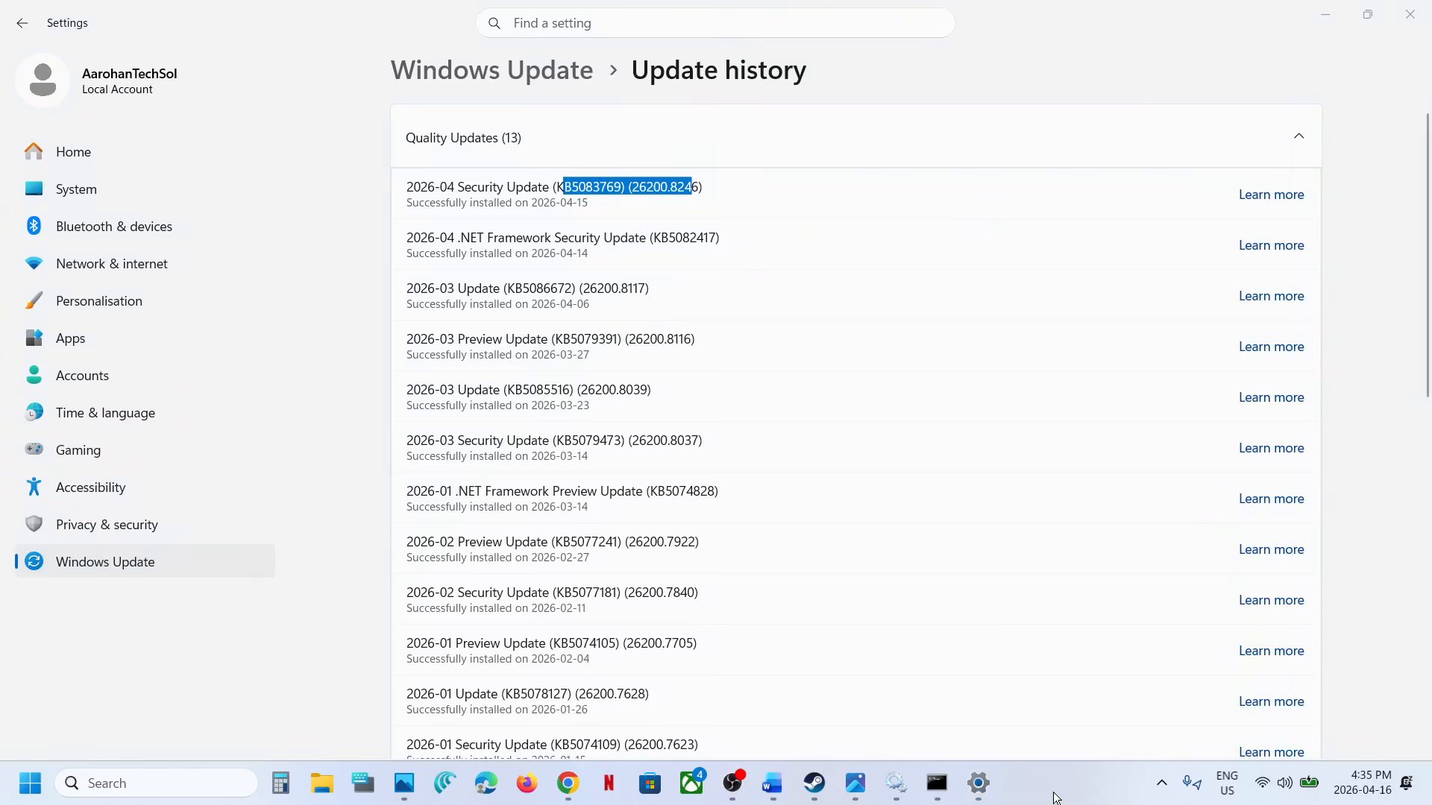